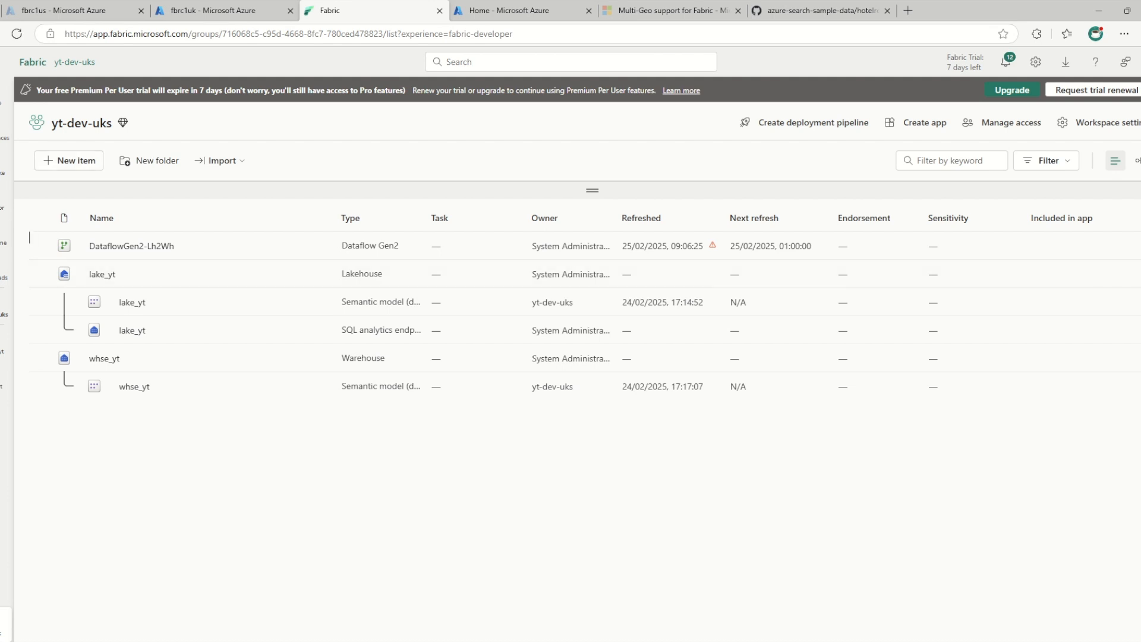
Close the Azure portal home page and open dev.azure.com in a new tab
left_click(509, 11)
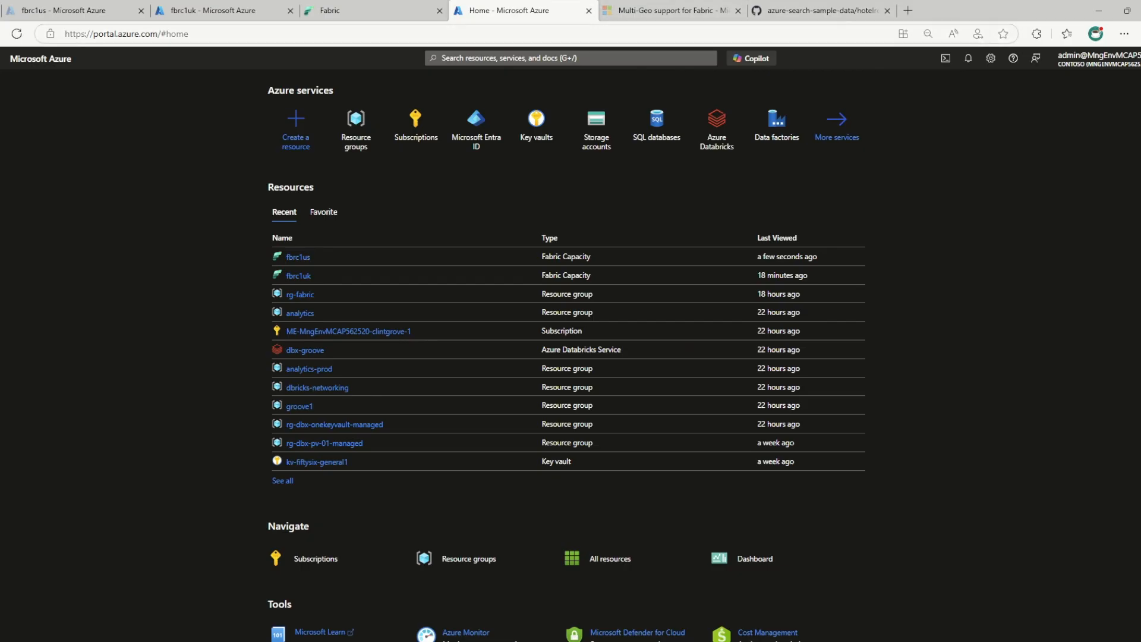
left_click(590, 11)
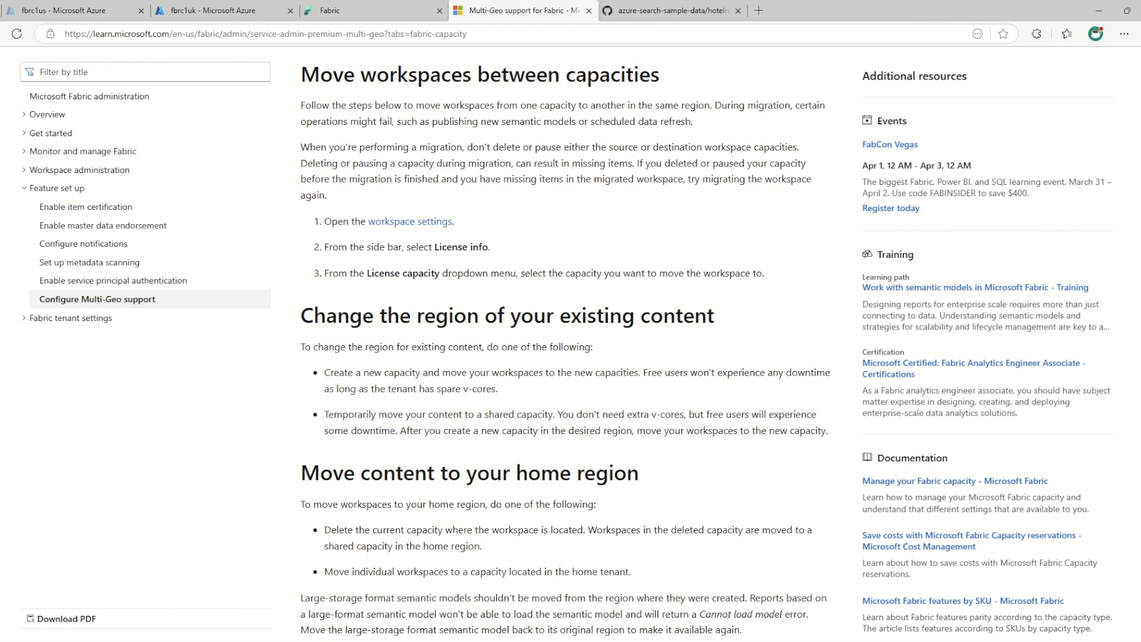
left_click(759, 10)
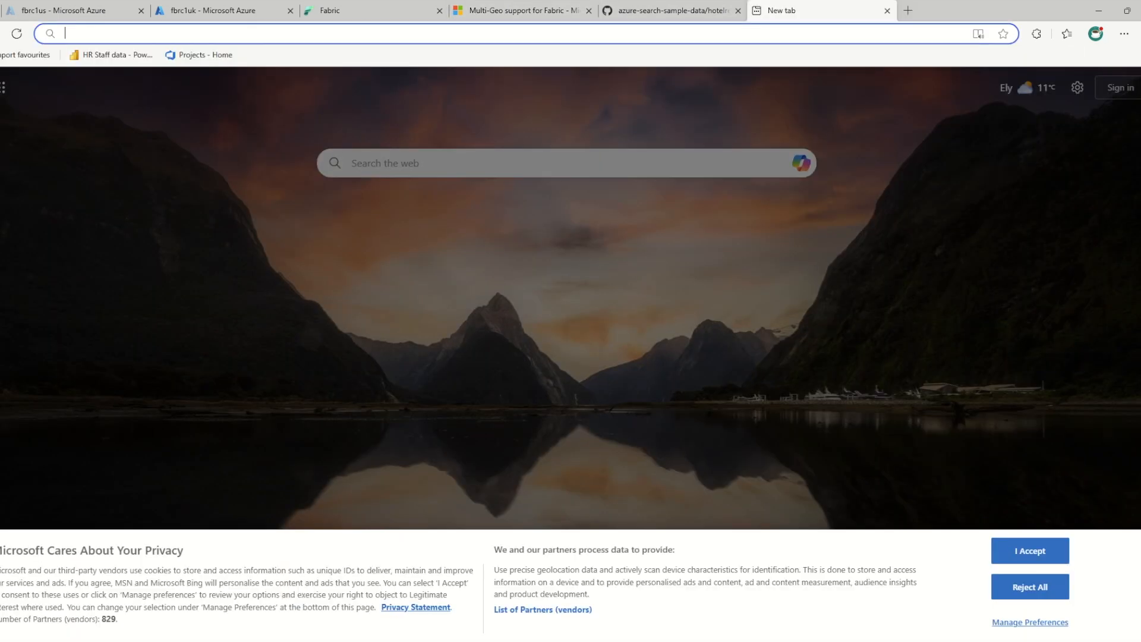
type("devo")
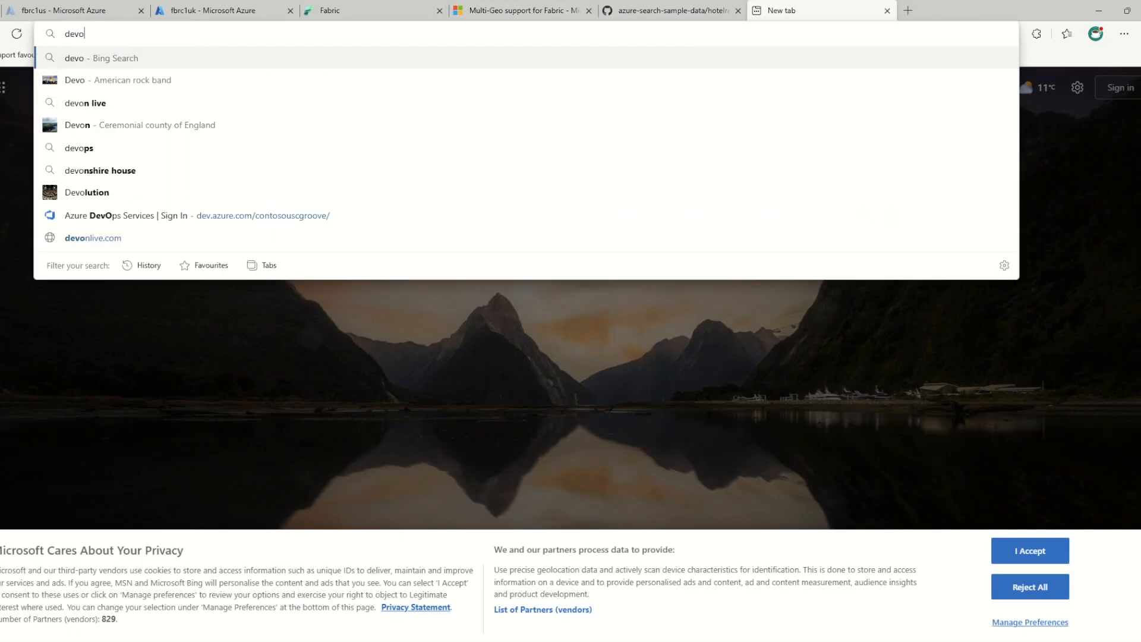
type("ps")
key("Down")
key("Down")
key("Down")
key("Down")
key("Down")
key("Down")
key("Down")
key("Down")
key("Return")
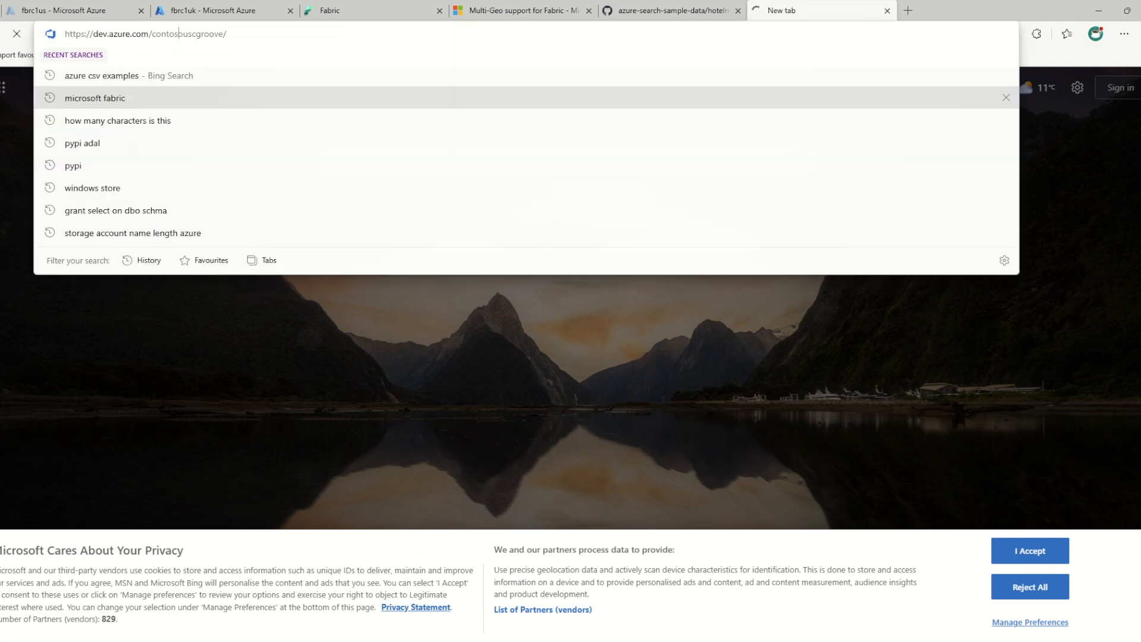
double_click(180, 34)
key("BackSpace")
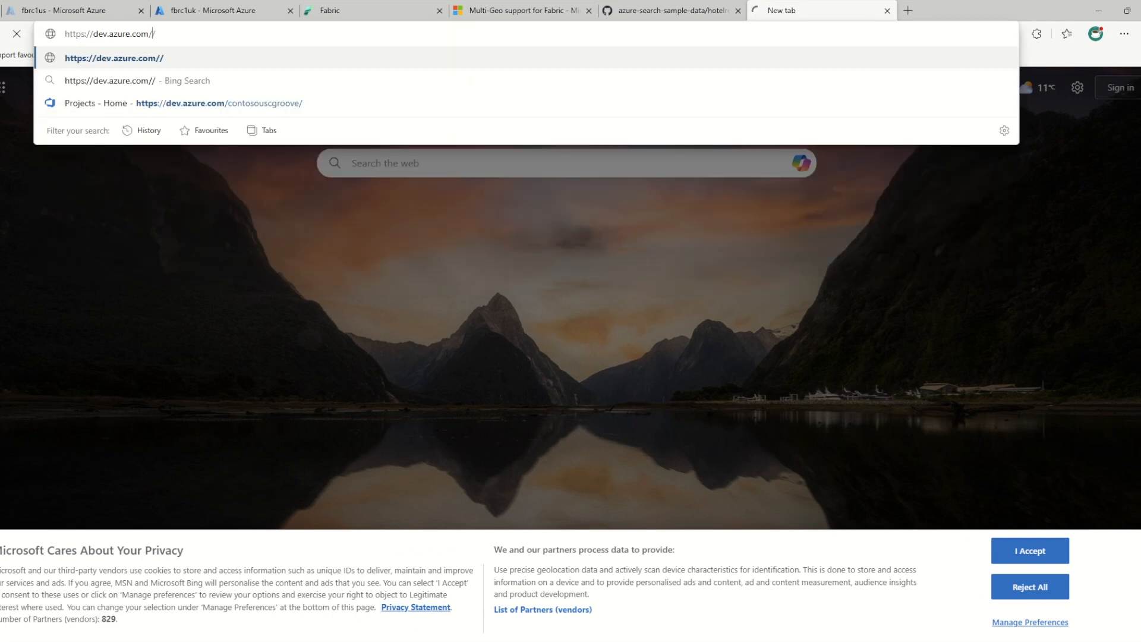
key("Return")
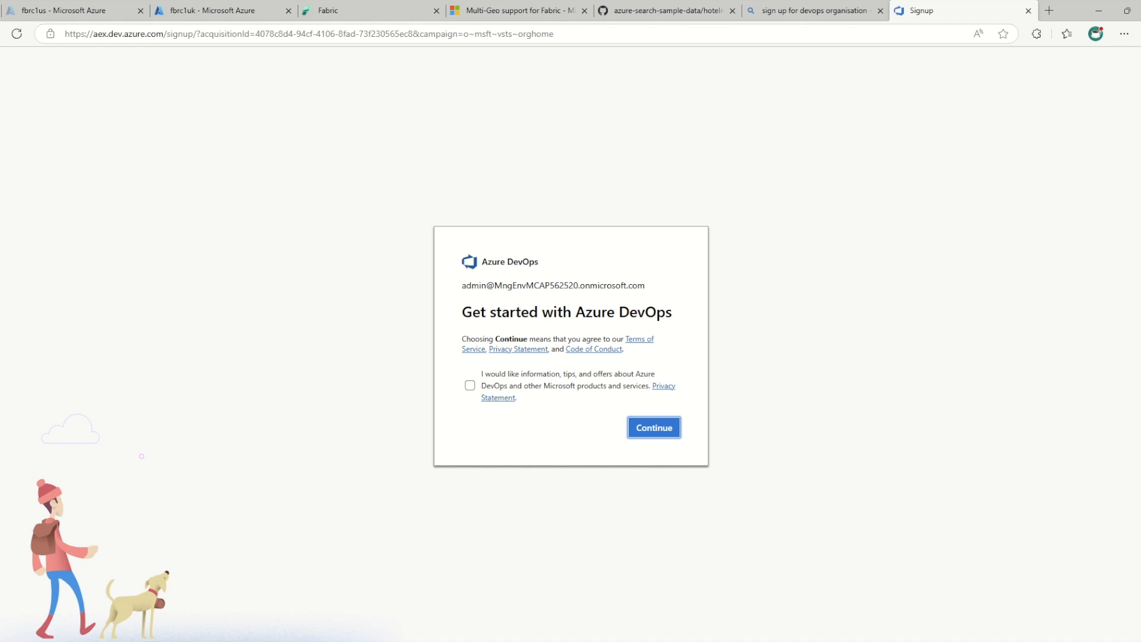
Continue the Azure DevOps sign-up and enter fabulous as the new organization name
key("Return")
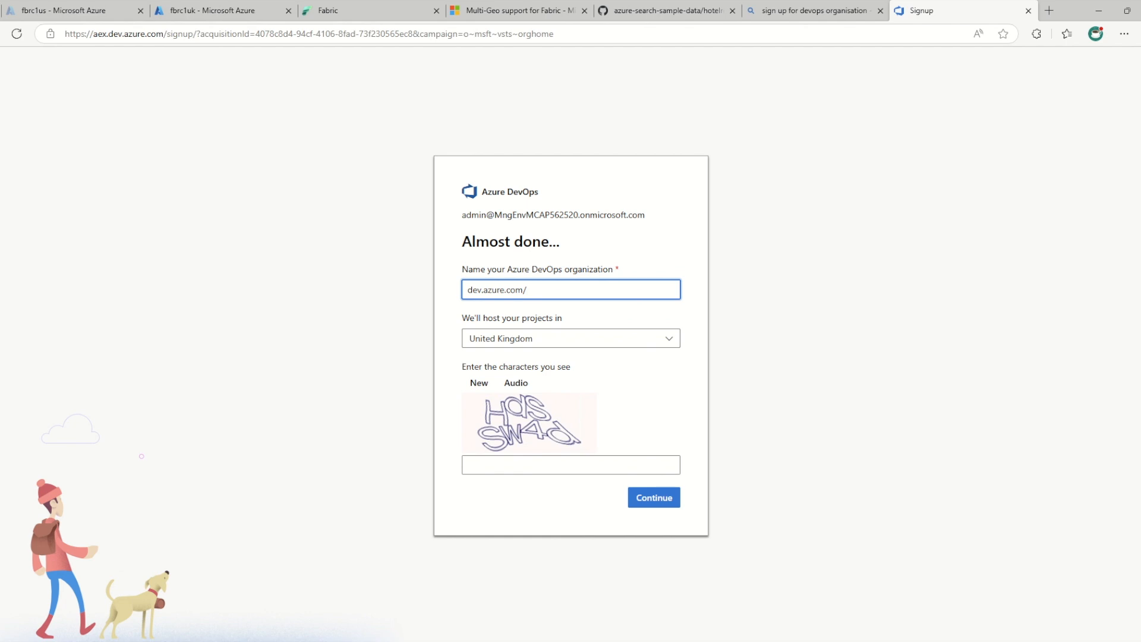
type("fabulous")
left_click(571, 465)
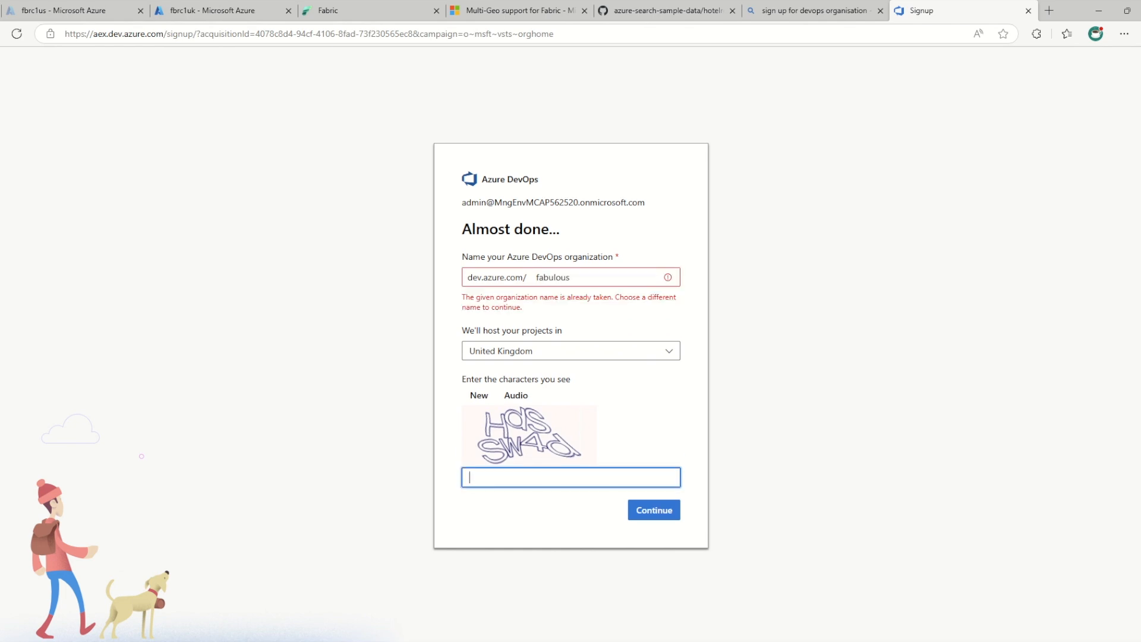
Leave the sign-up form and return to the existing fabulous5620 organization's projects
left_click(572, 277)
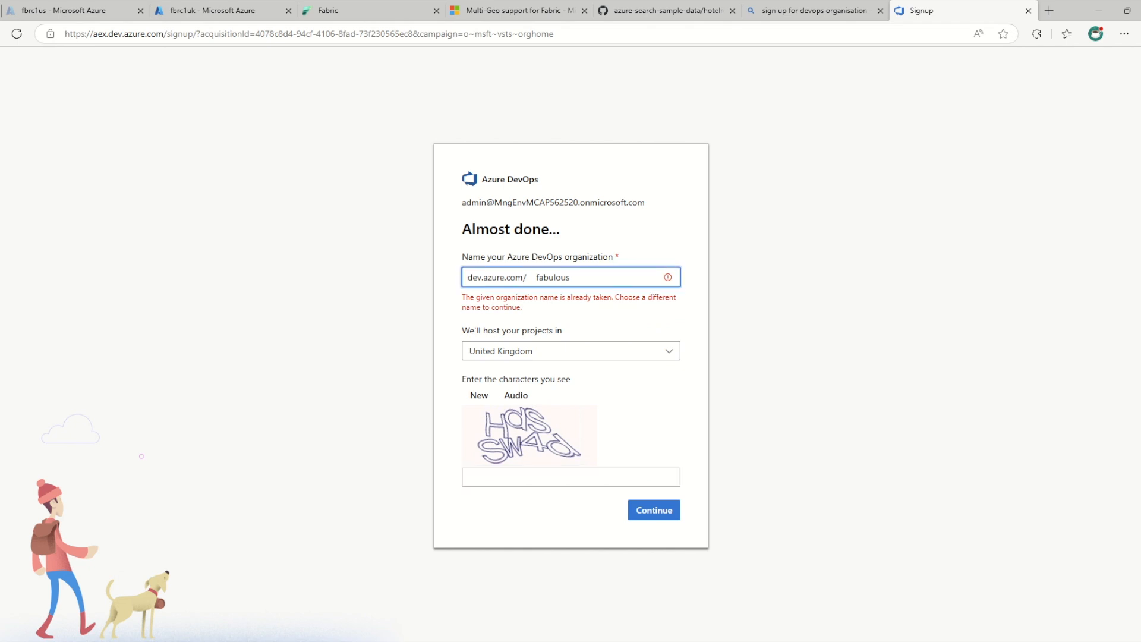
double_click(553, 277)
left_click(561, 229)
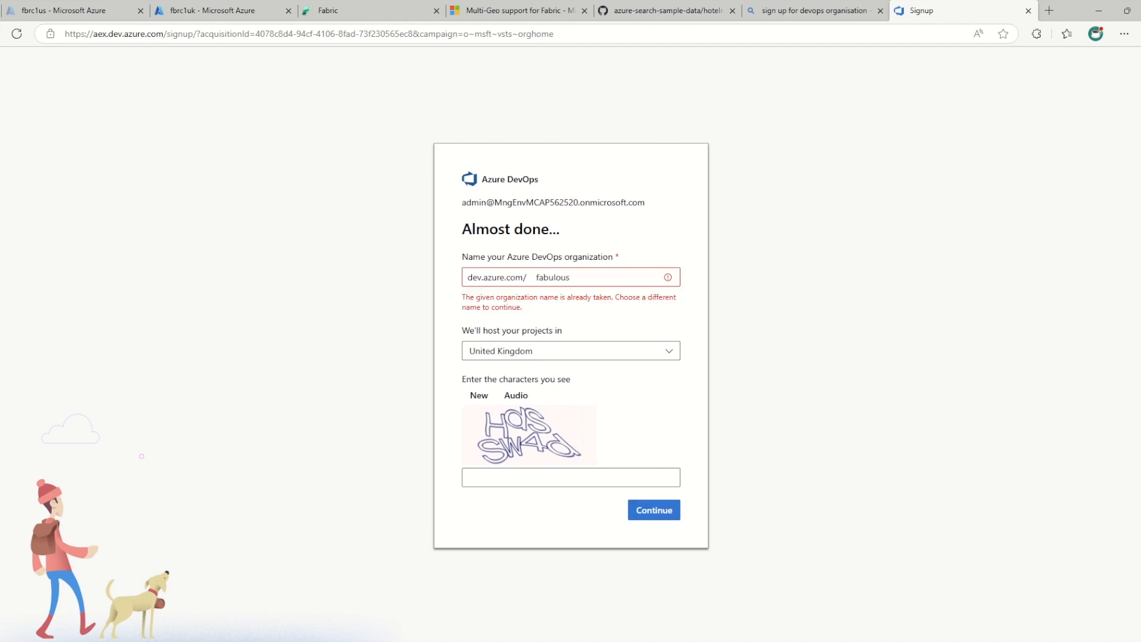
key("alt+Left")
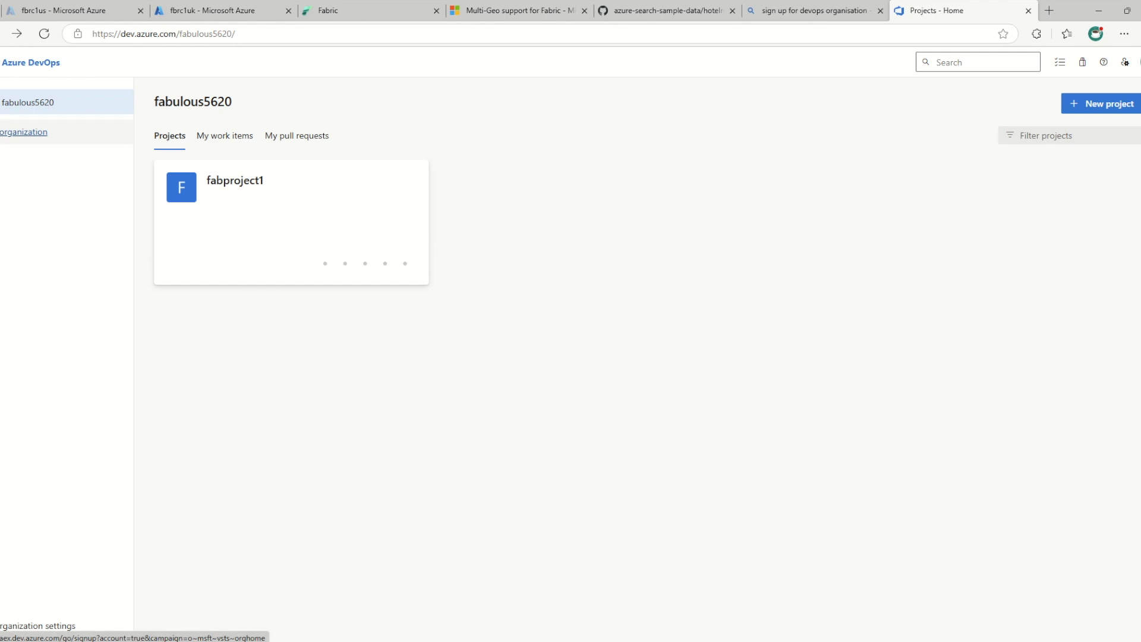
left_click(28, 102)
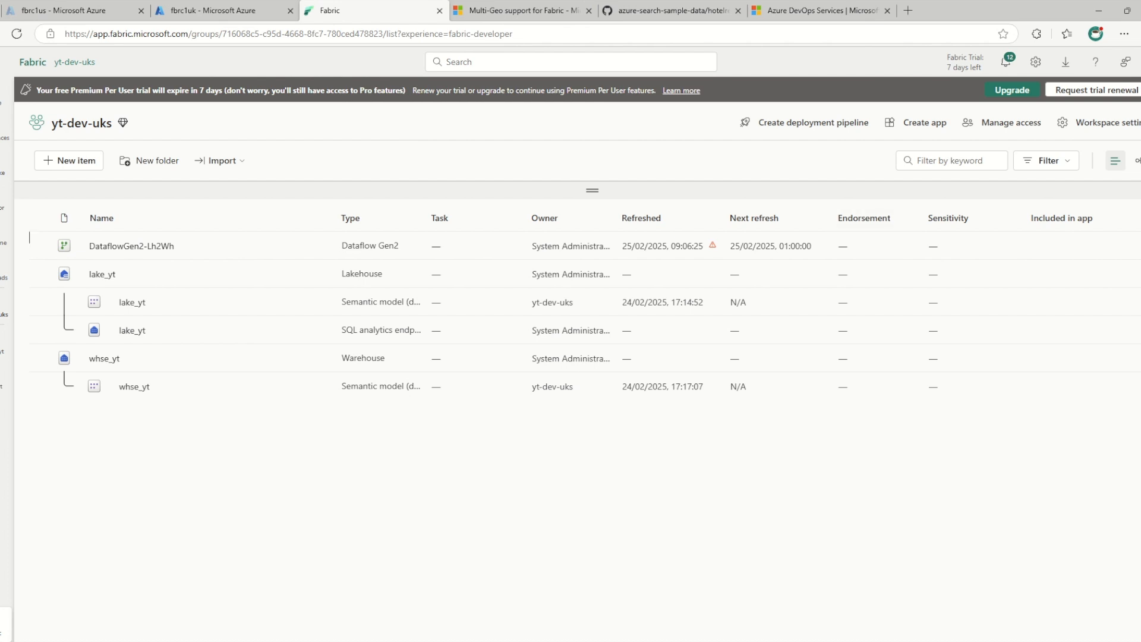
Open the Git integration settings of the yt-dev-uks workspace in Fabric and log out of the connected Azure DevOps account
left_click(1098, 123)
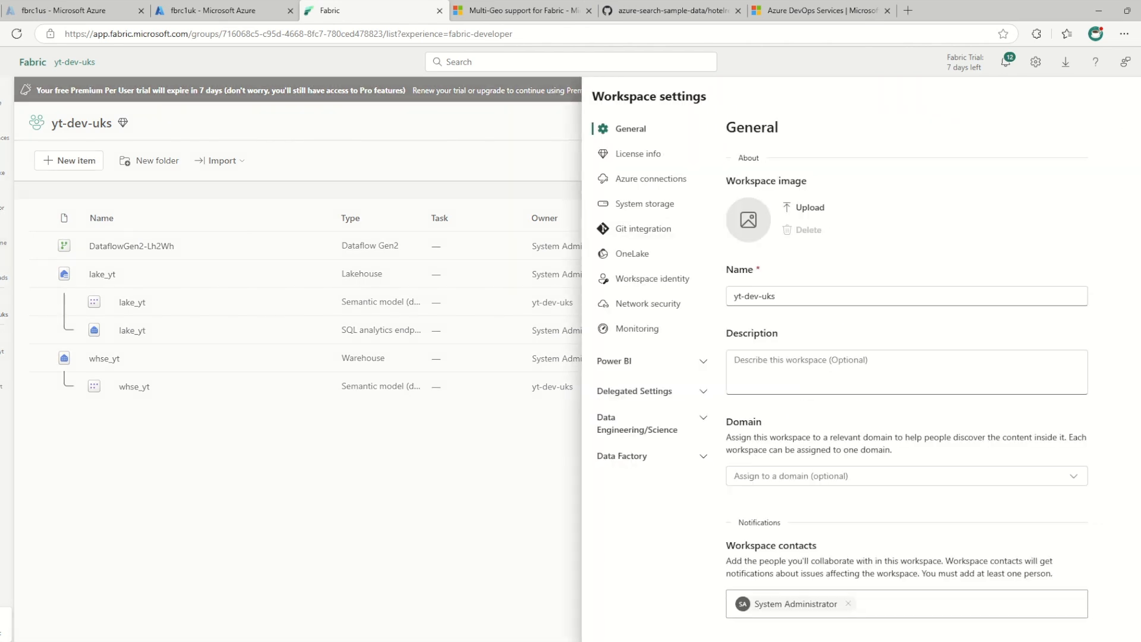
left_click(644, 228)
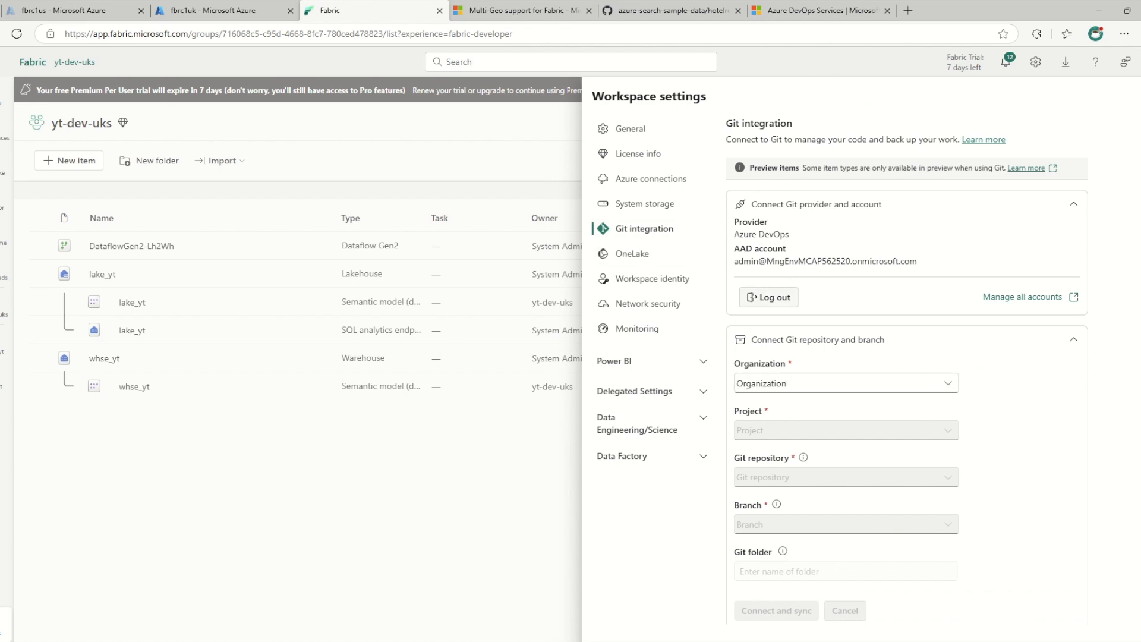
left_click(1074, 204)
left_click(1074, 204)
left_click(770, 297)
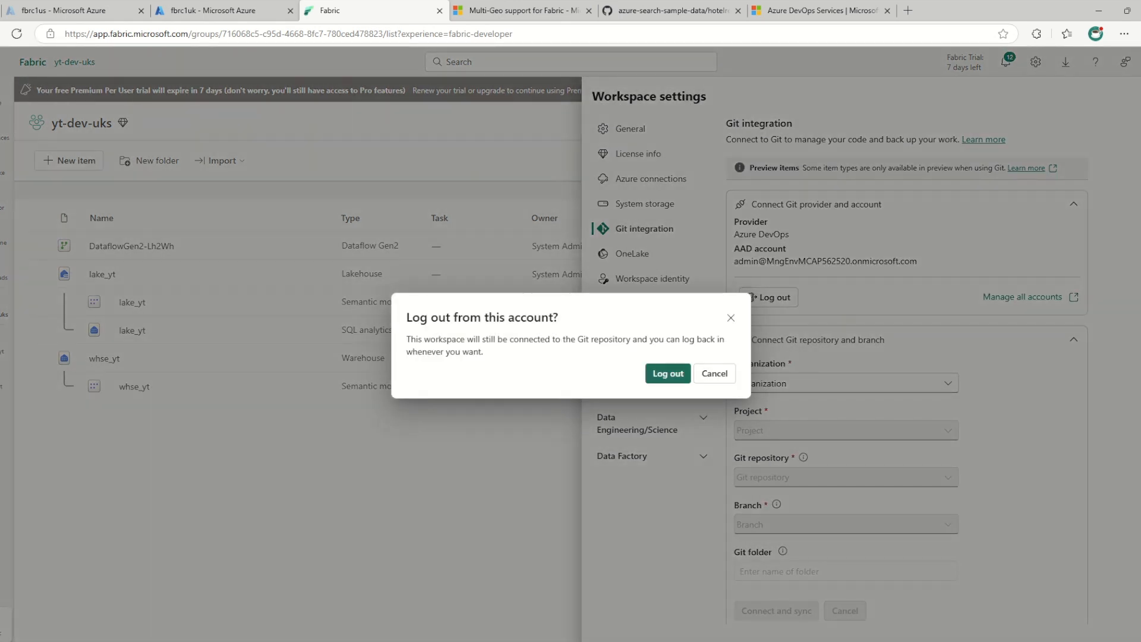
left_click(668, 373)
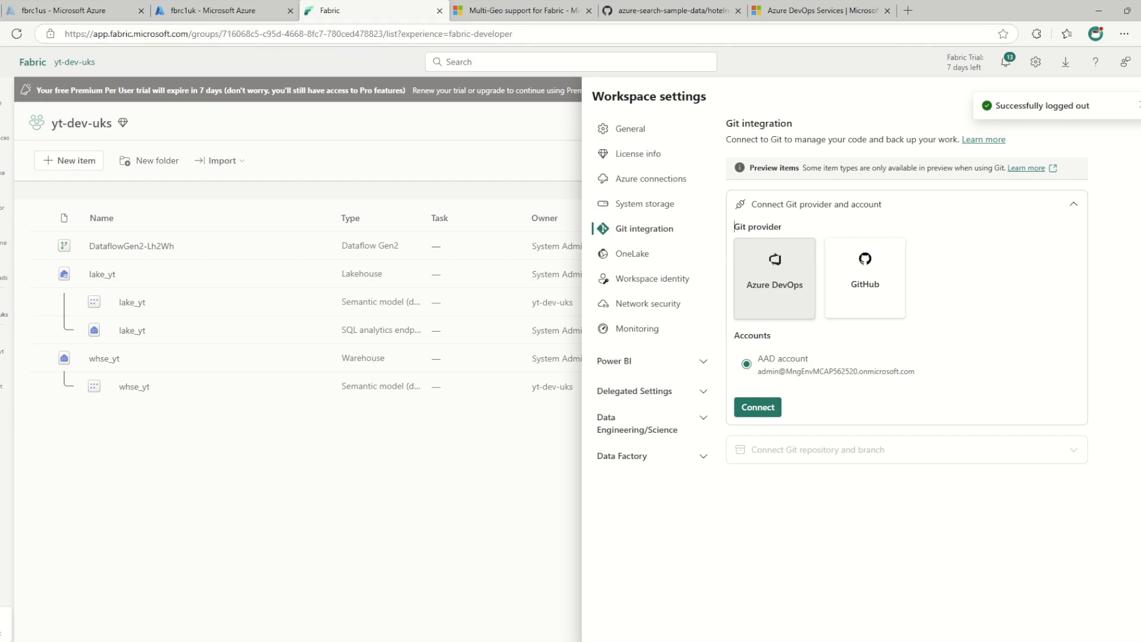
Filter the Fabric admin portal's tenant settings by git, examine the GitHub repository sync setting, and close the portal
left_click(1035, 62)
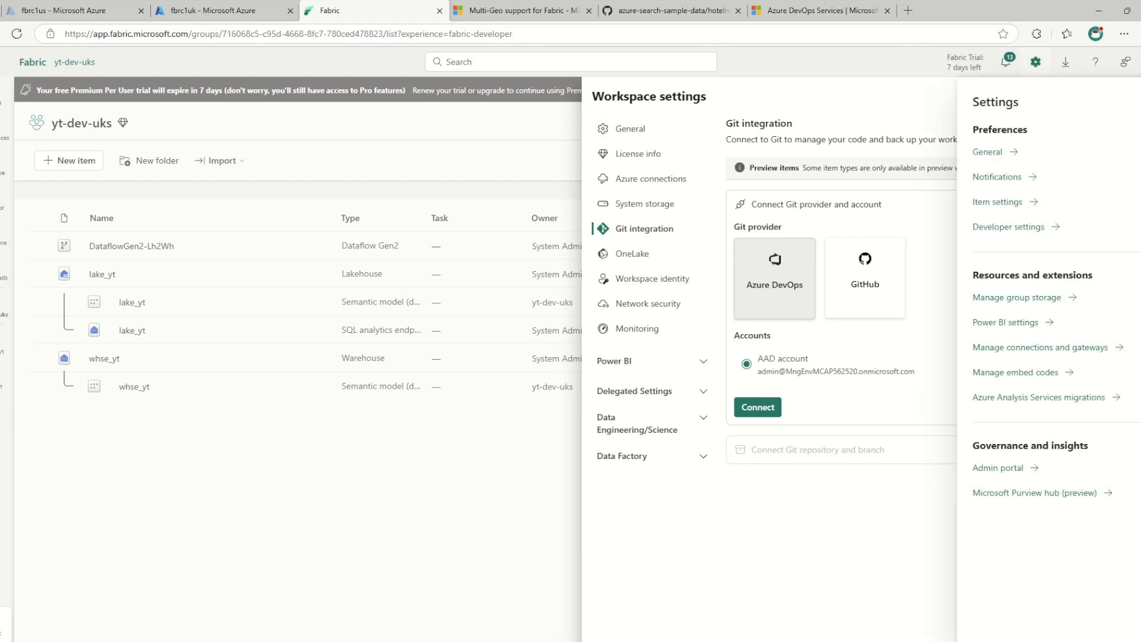
left_click(998, 468)
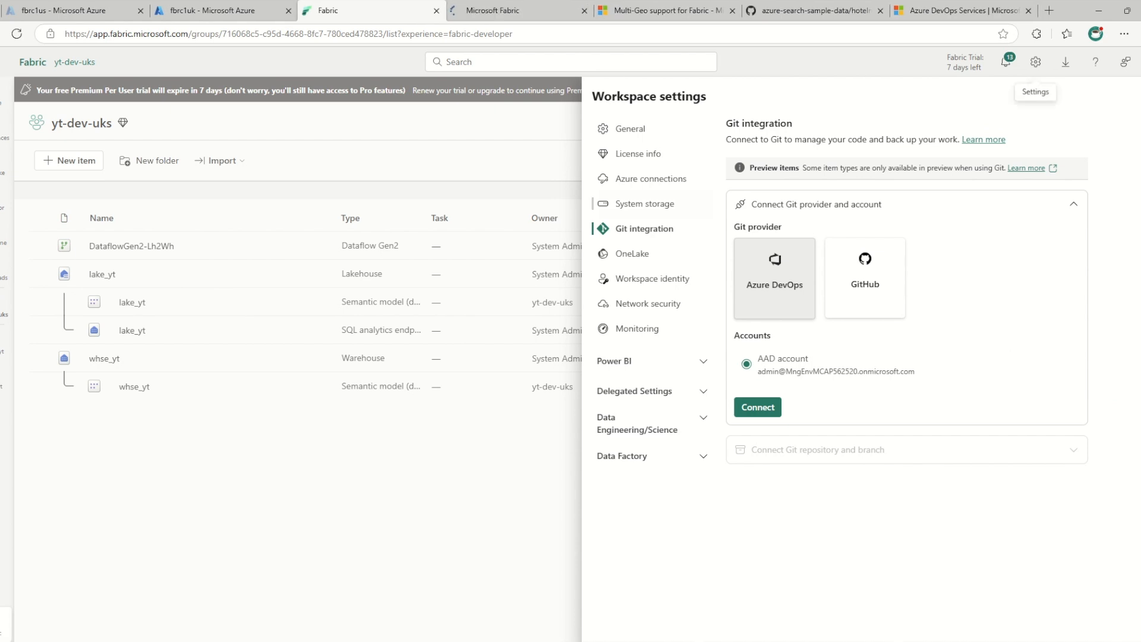
left_click(516, 11)
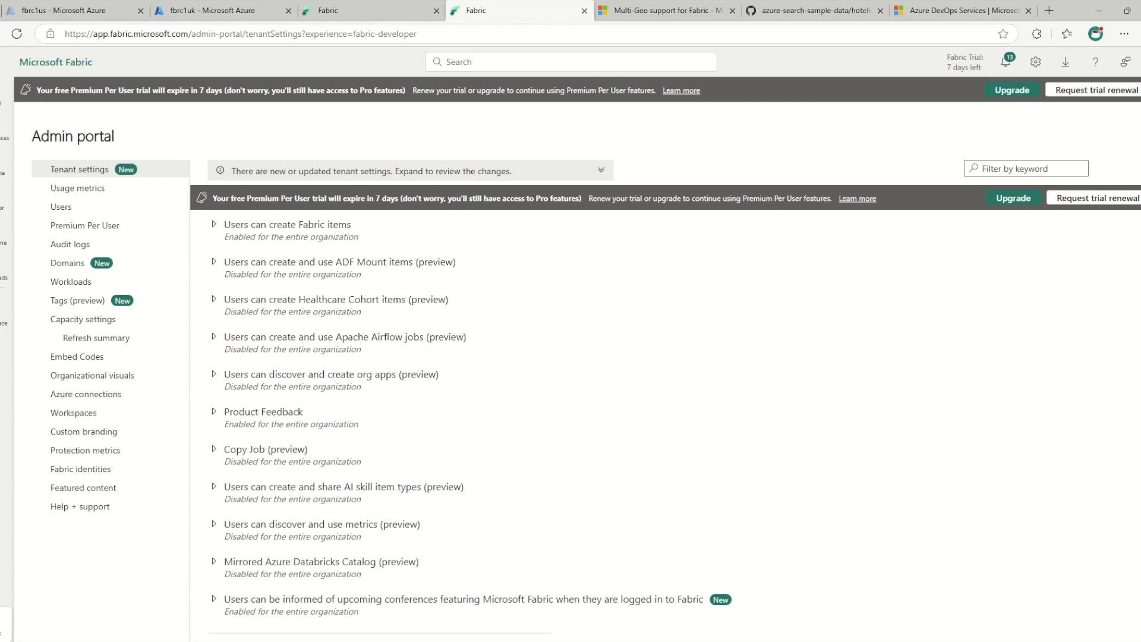
left_click(1026, 169)
type("git")
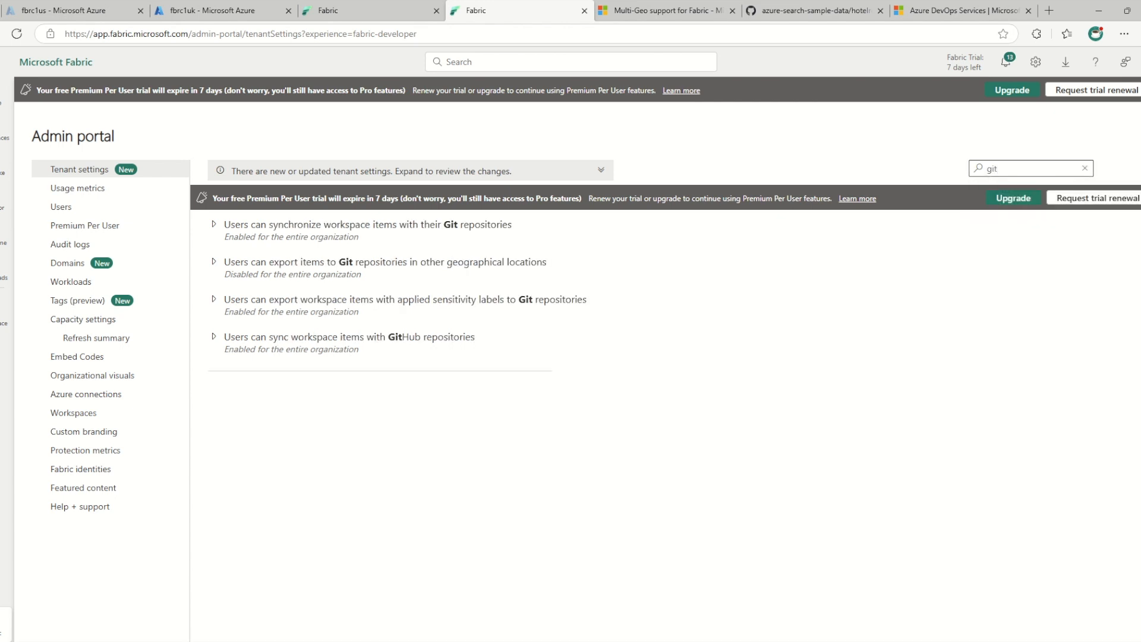
left_click(214, 337)
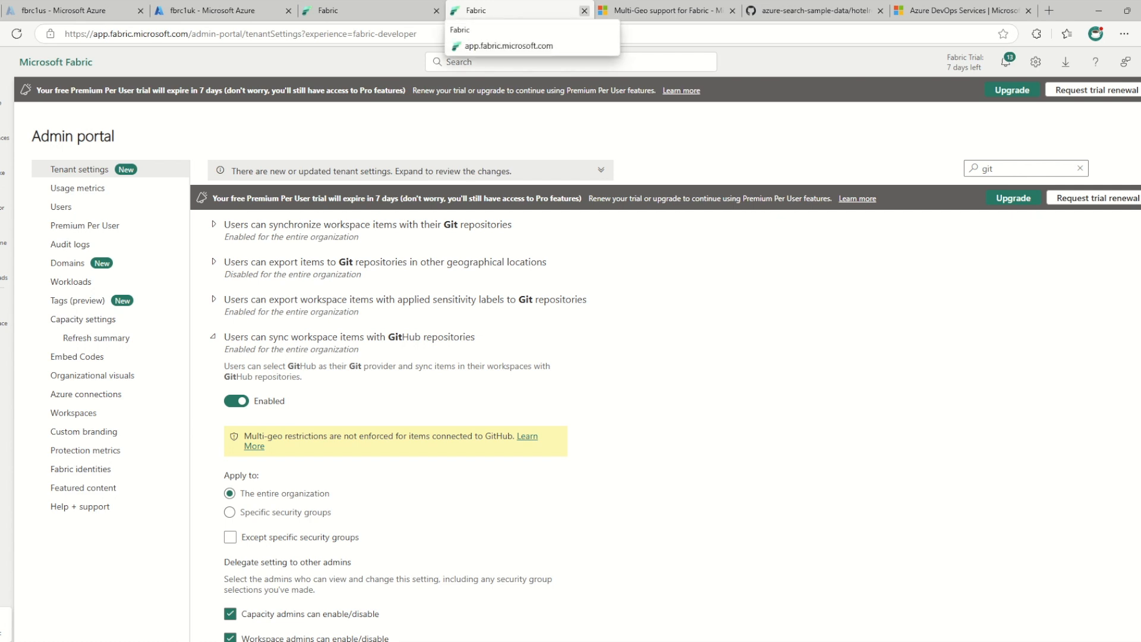
left_click(585, 10)
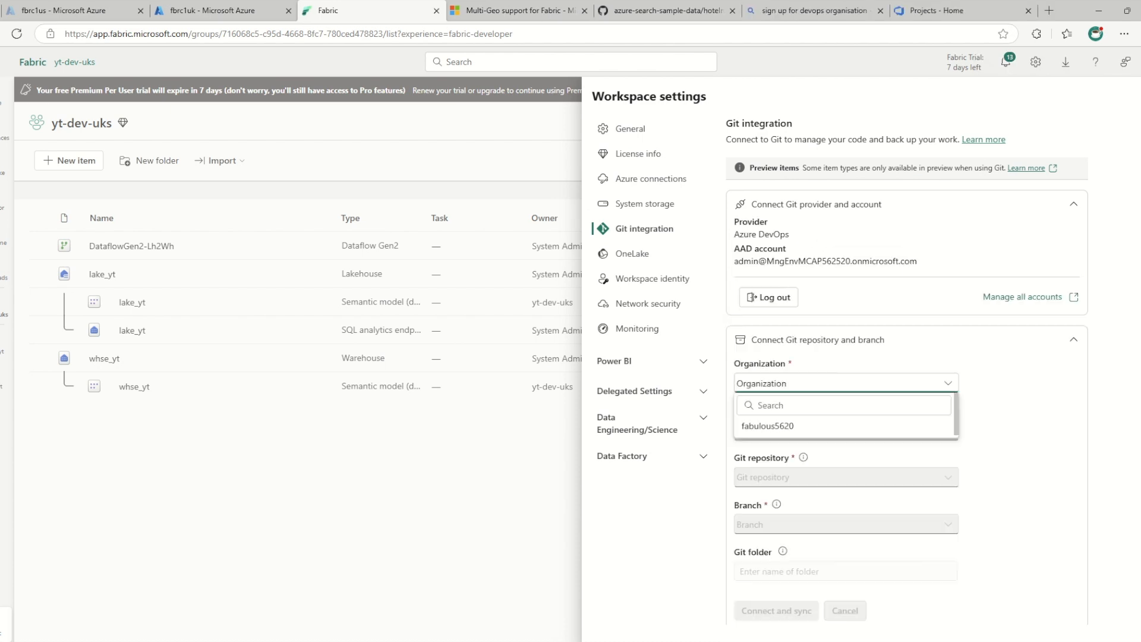
Select organization fabulous5620, project fabproject1 and Git repository fabproject1 for the workspace's Git connection
left_click(767, 426)
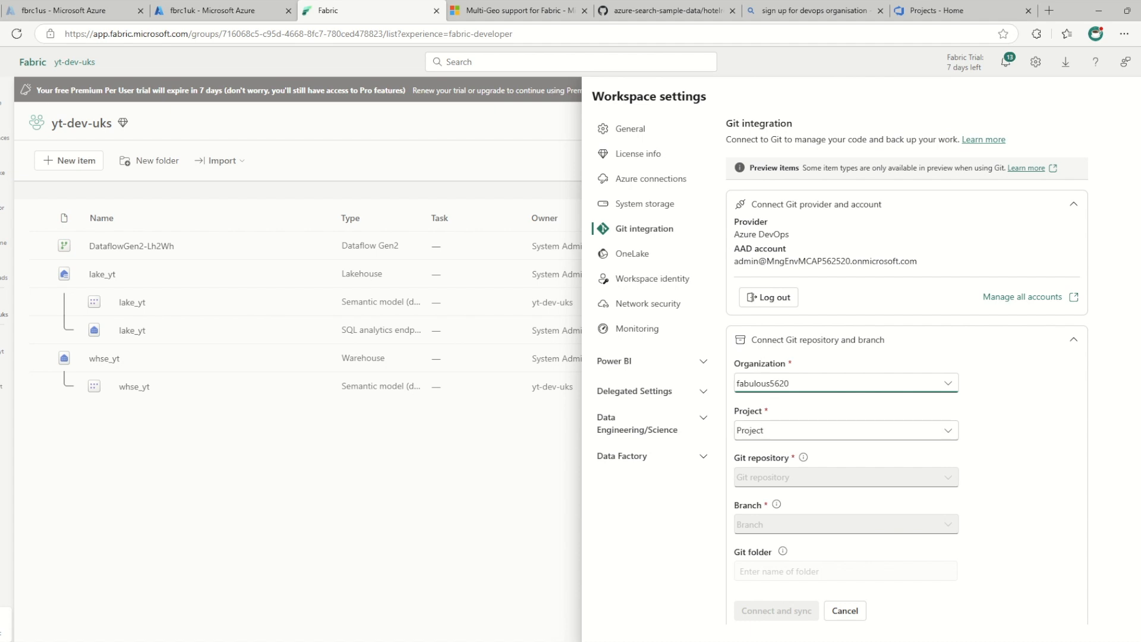
left_click(845, 430)
left_click(773, 472)
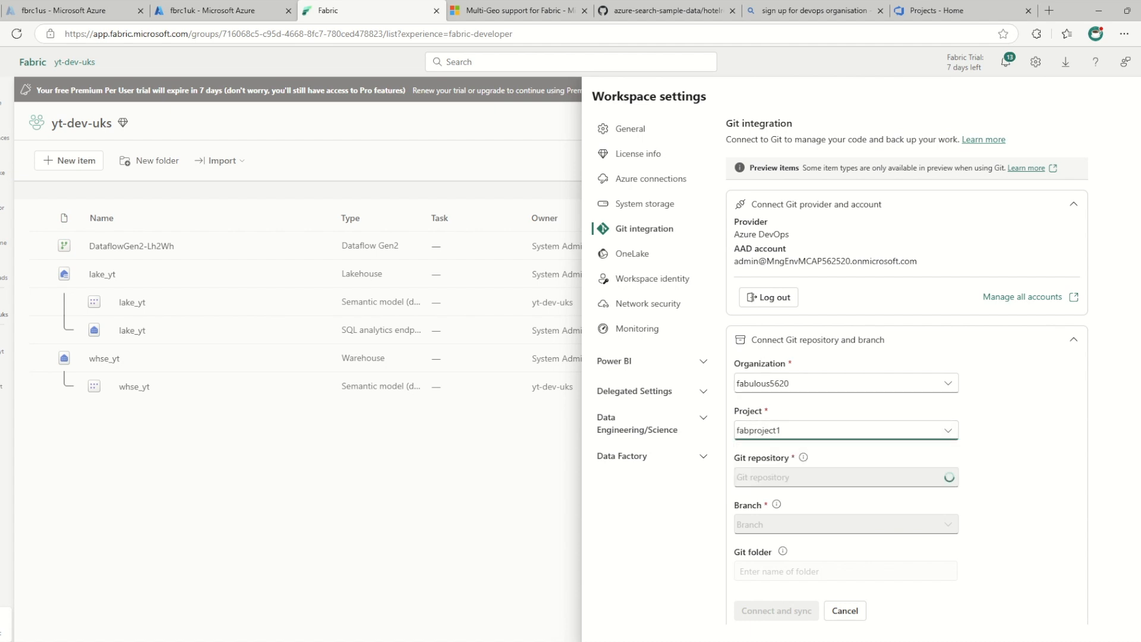
left_click(772, 478)
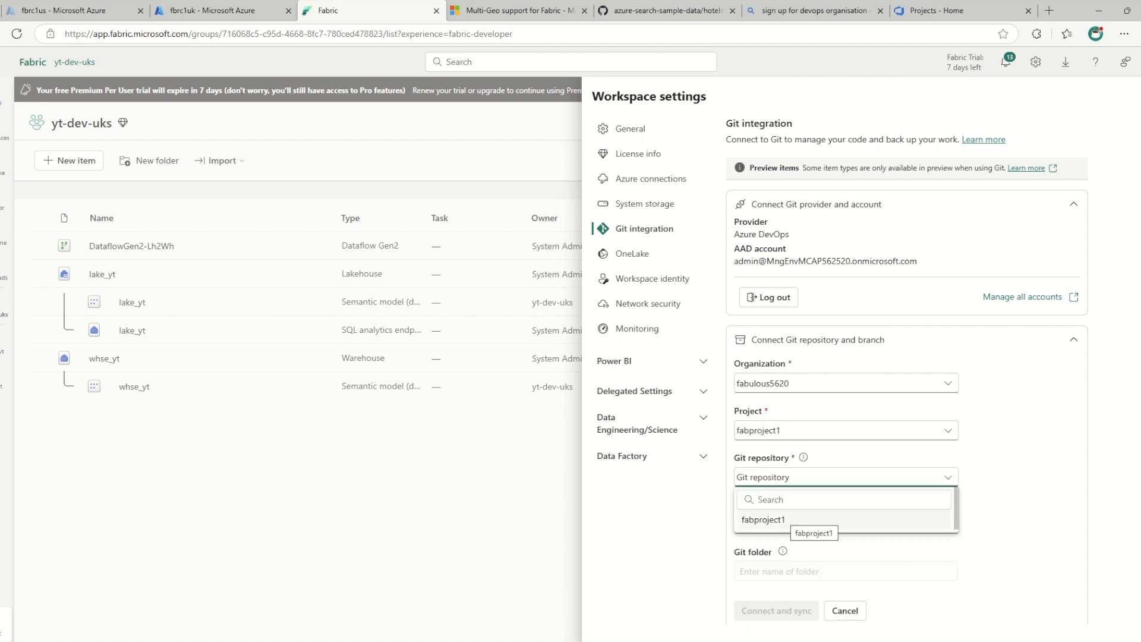
left_click(790, 521)
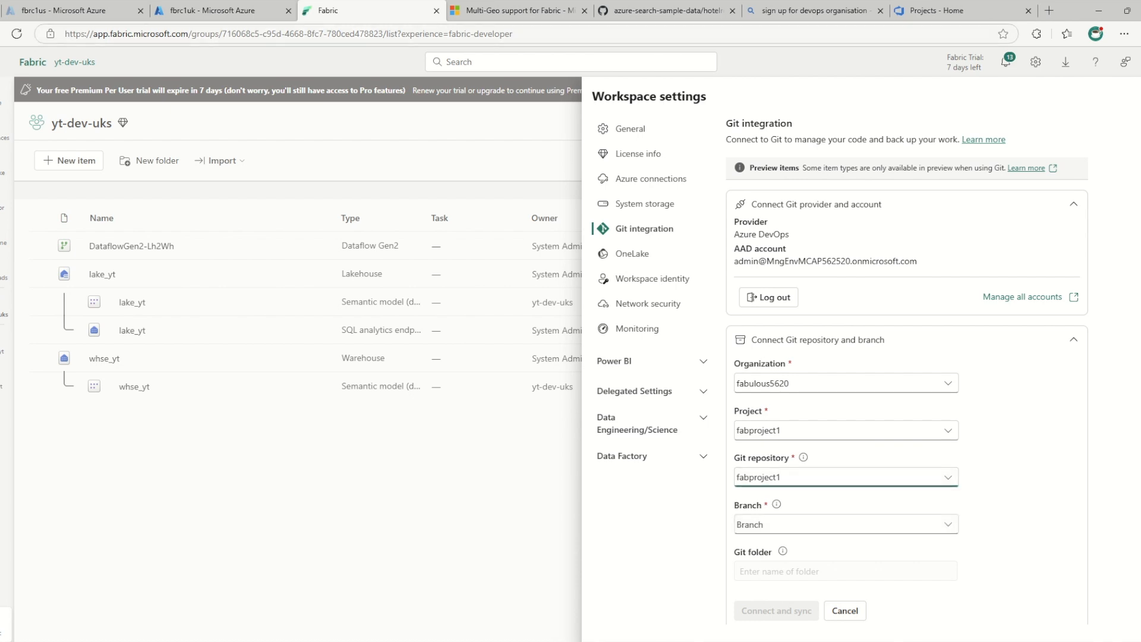
In Azure DevOps, create a Git repository named fabricrepo with a README in fabproject1, and check the project's repository list
left_click(936, 10)
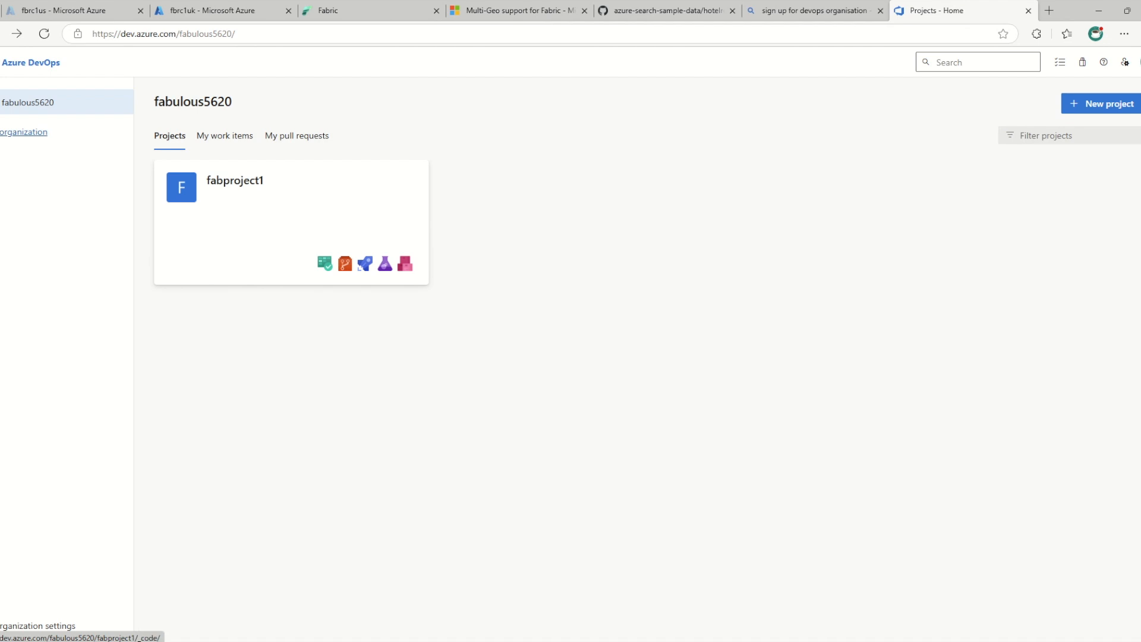
left_click(345, 264)
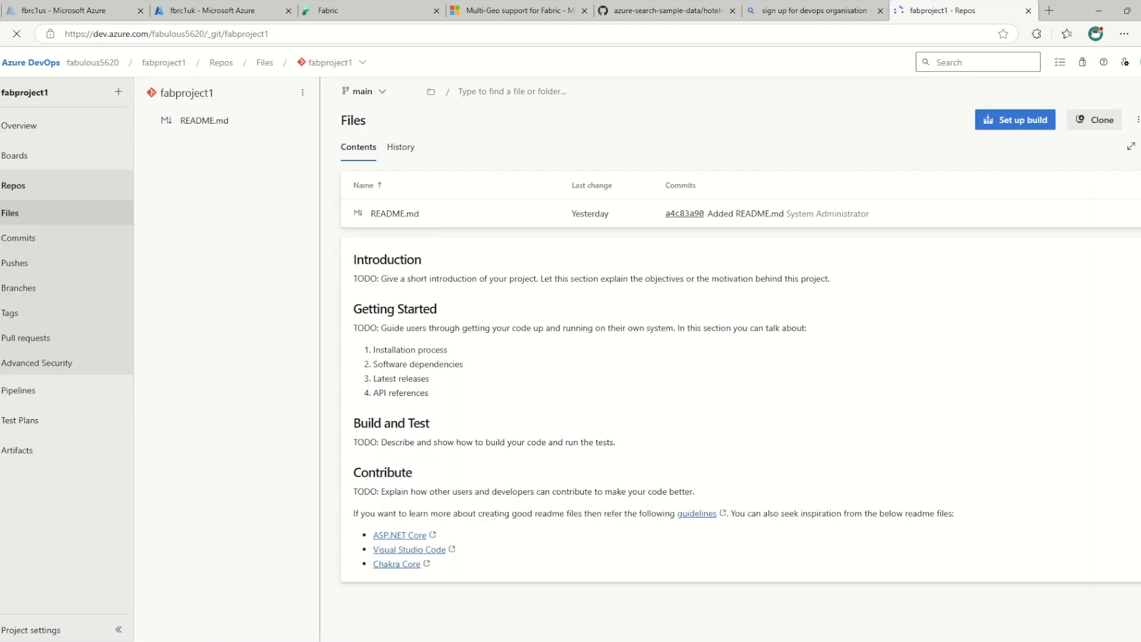
left_click(330, 62)
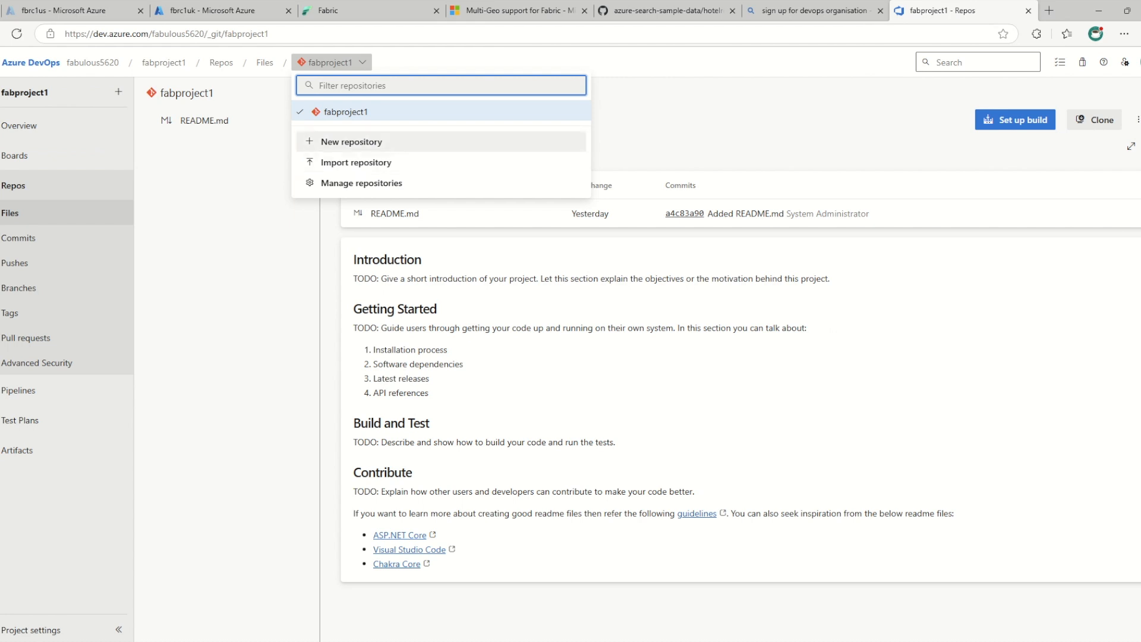
left_click(351, 142)
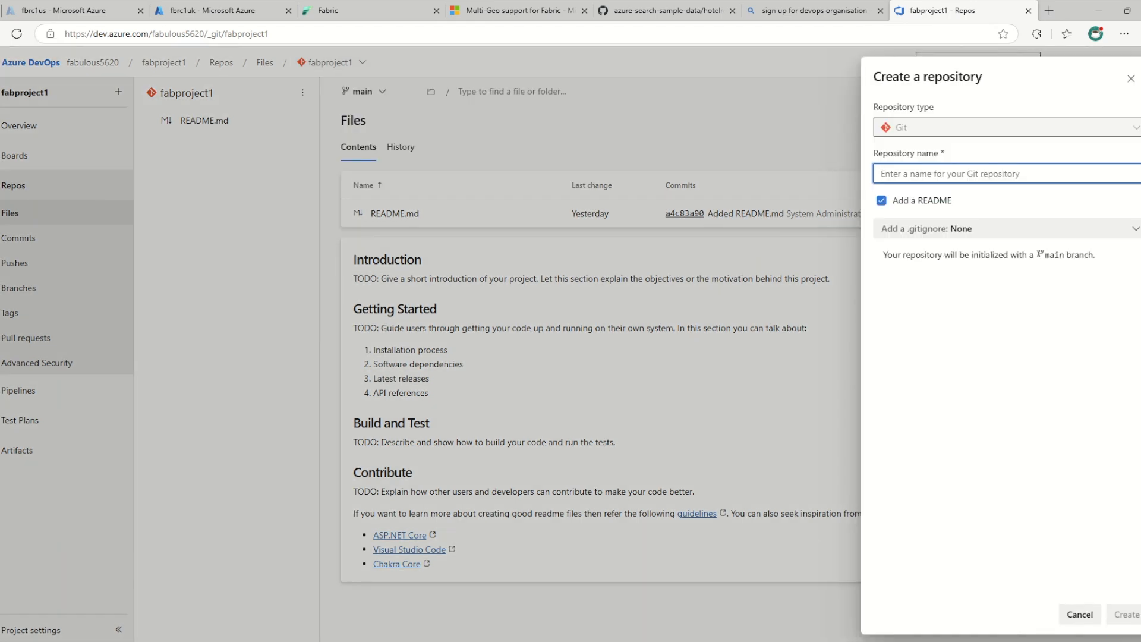
type("fabricrepo")
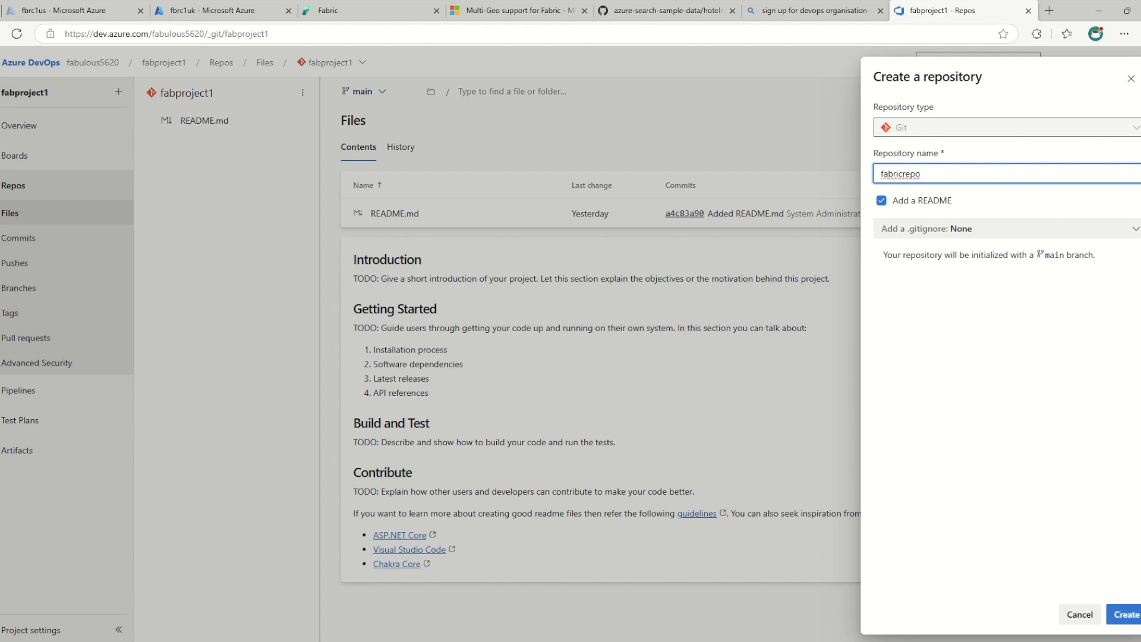
left_click(1125, 614)
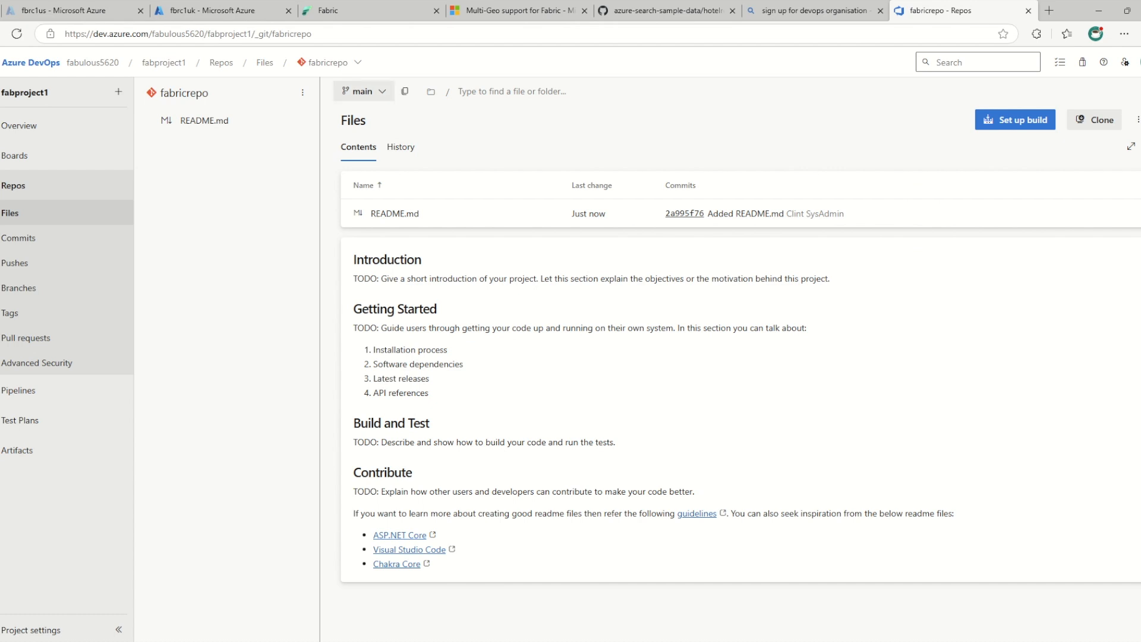
left_click(328, 62)
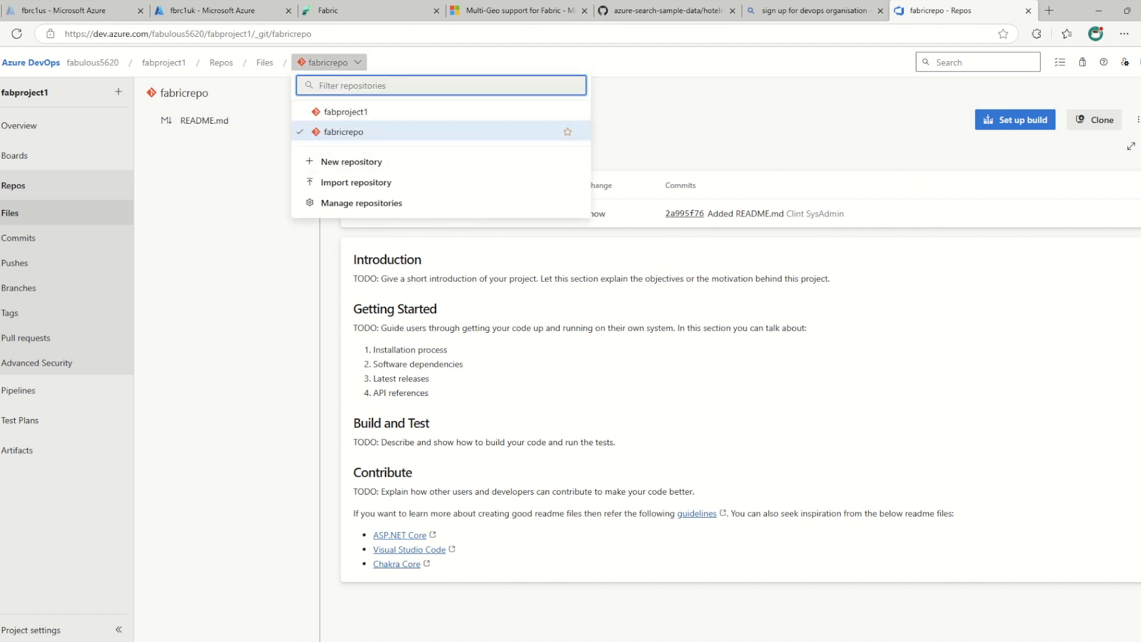
key("Escape")
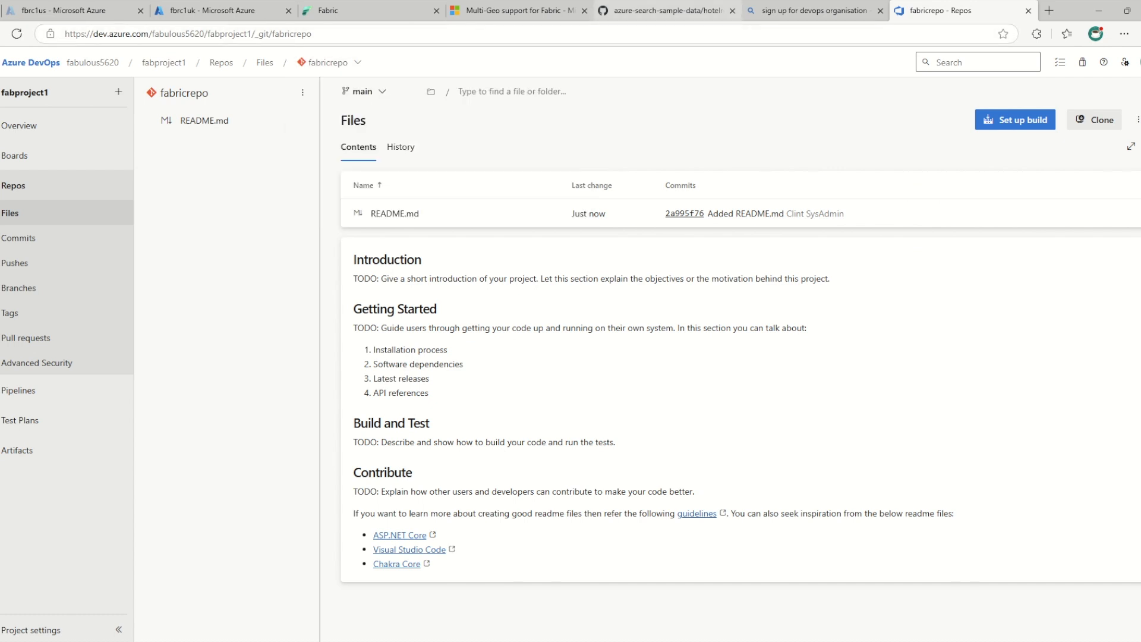
Switch to Fabric and search the Git repository choices of the workspace's Git connection for fabricrepo
left_click(357, 10)
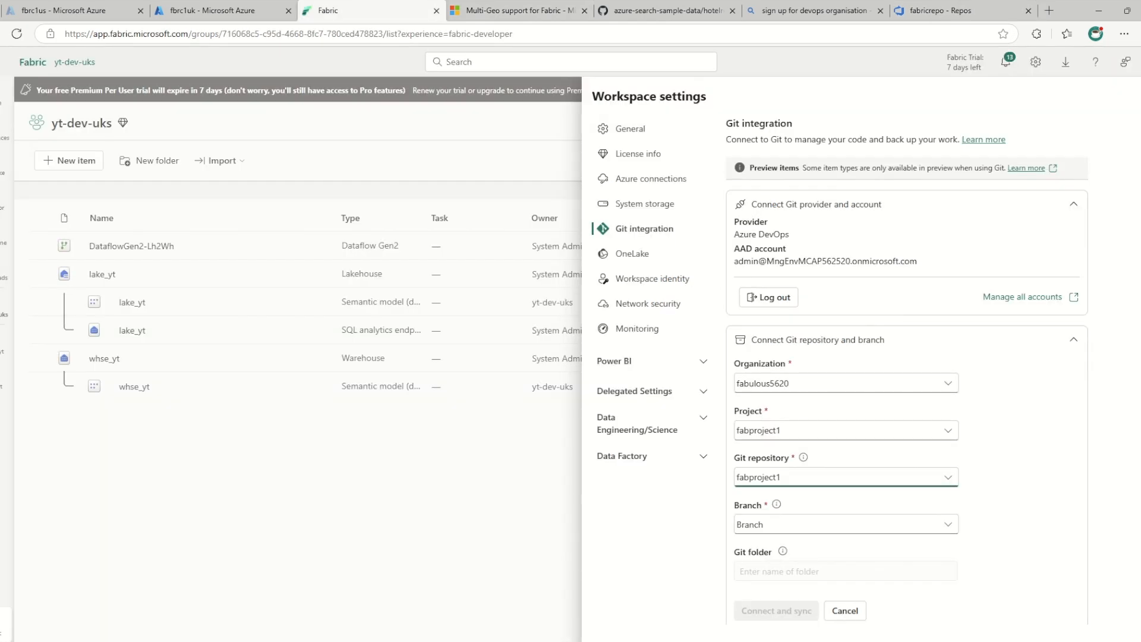
left_click(845, 478)
left_click(832, 500)
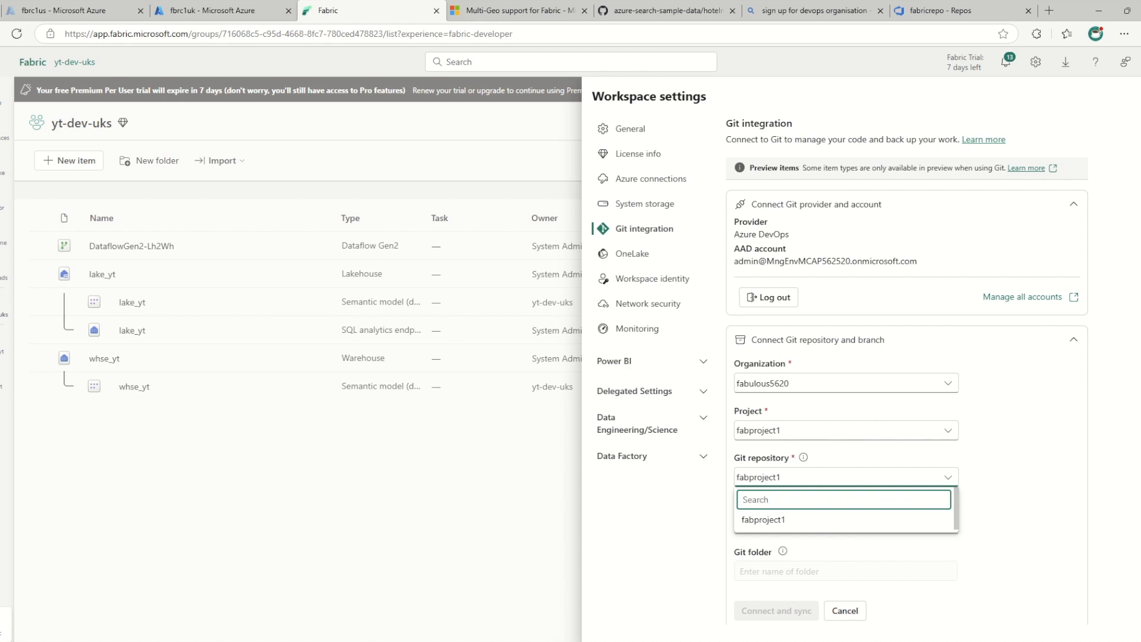
type("fabricrepo")
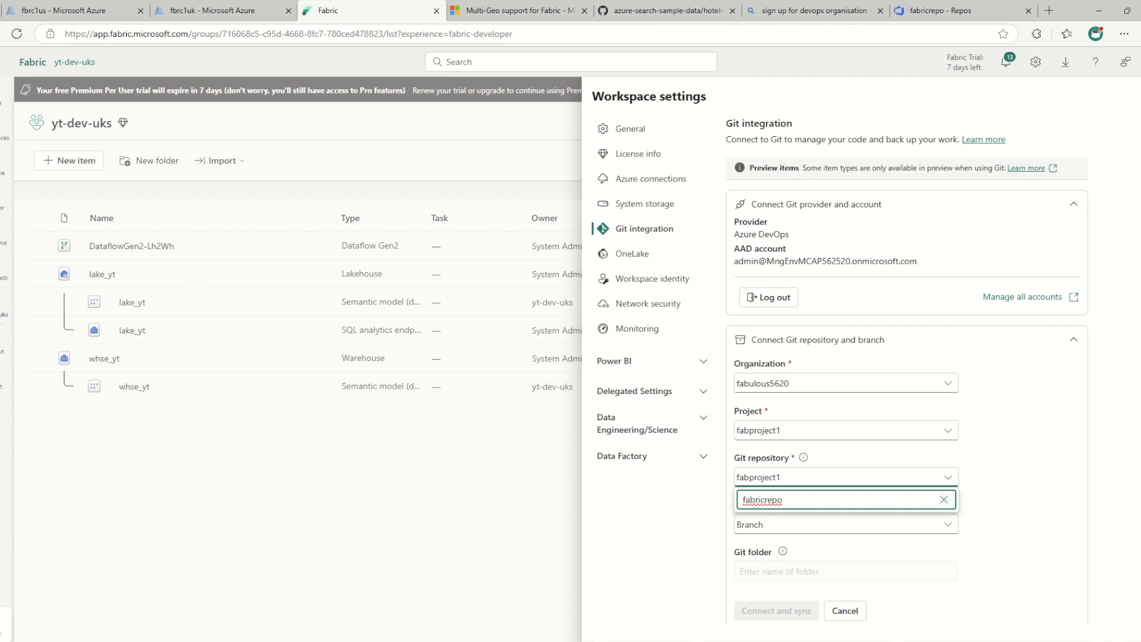
left_click(944, 500)
Reload the yt-dev-uks workspace page and connect the Azure DevOps account as Git provider in its Git integration settings
left_click(17, 34)
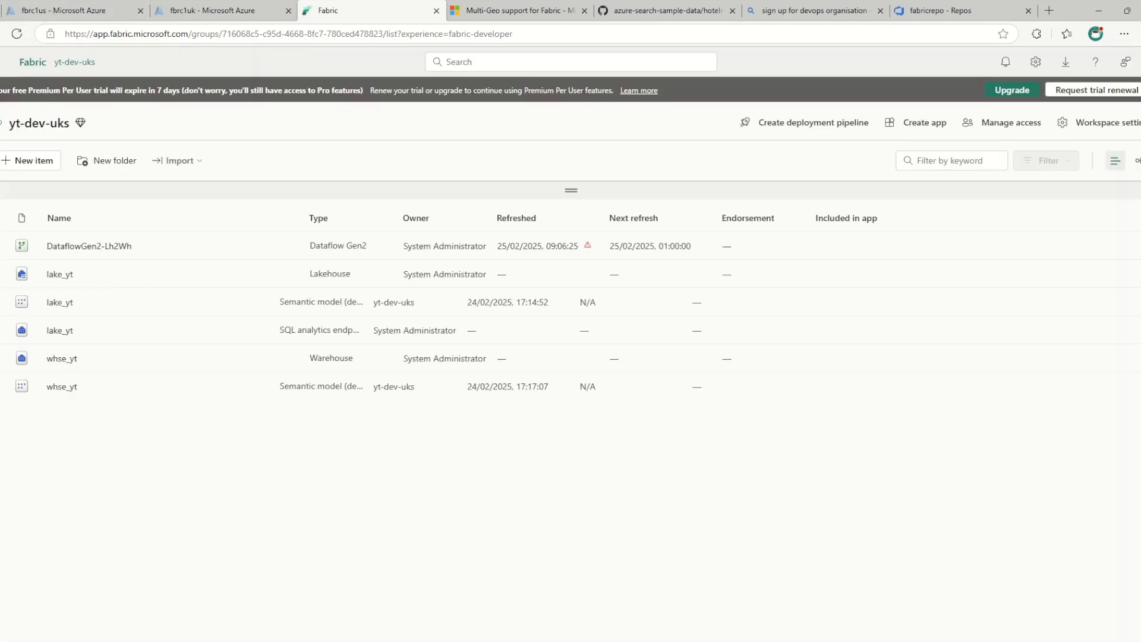
left_click(1100, 122)
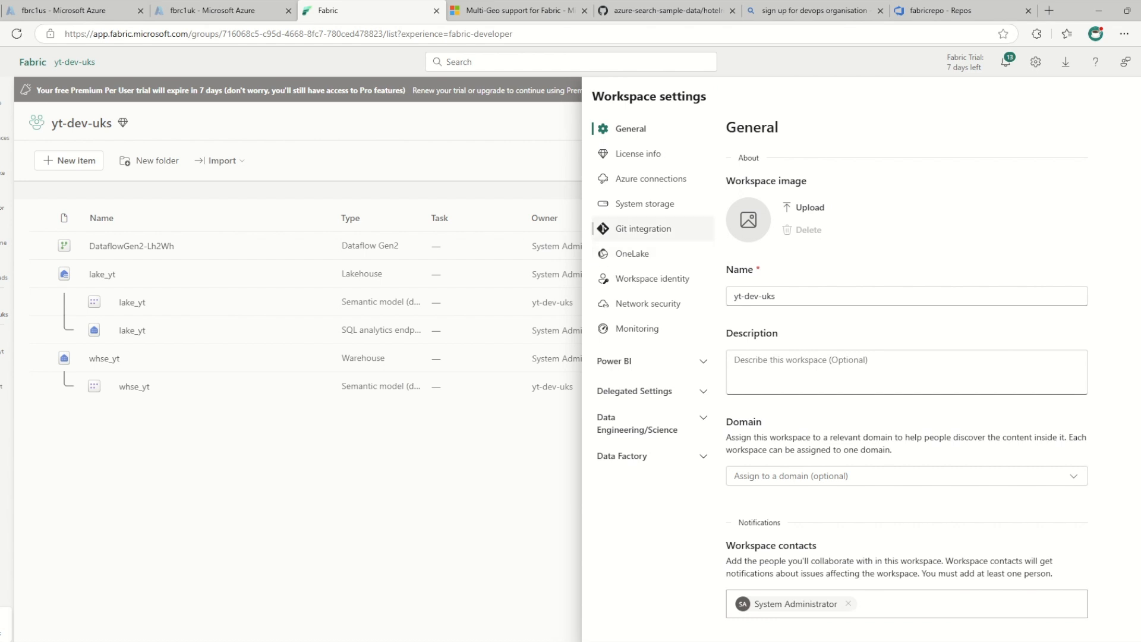
left_click(644, 229)
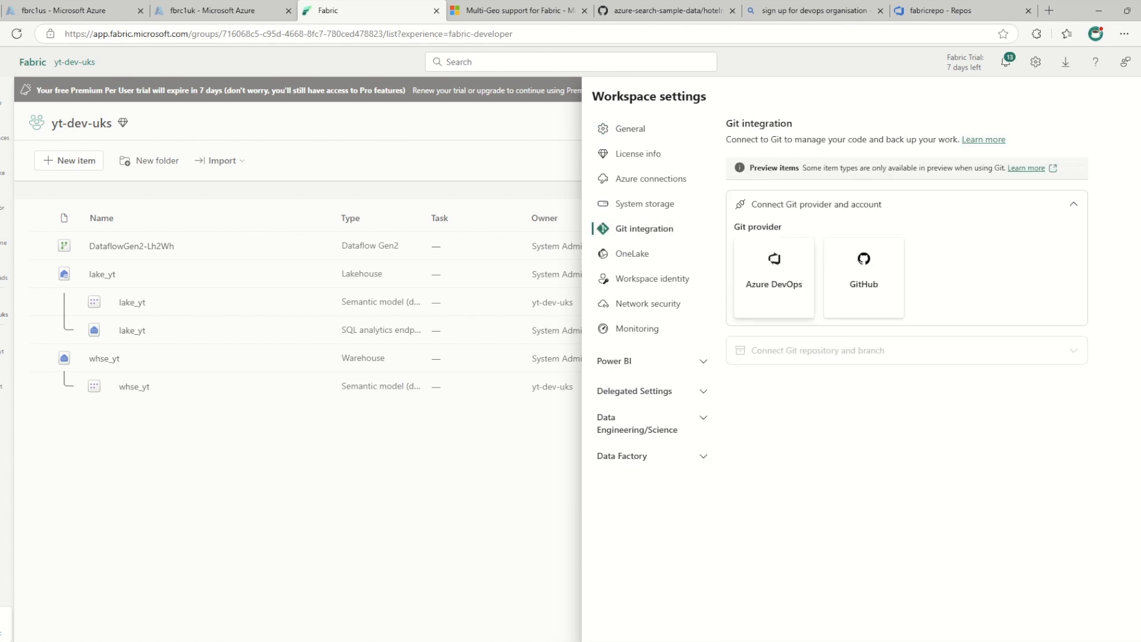
left_click(775, 279)
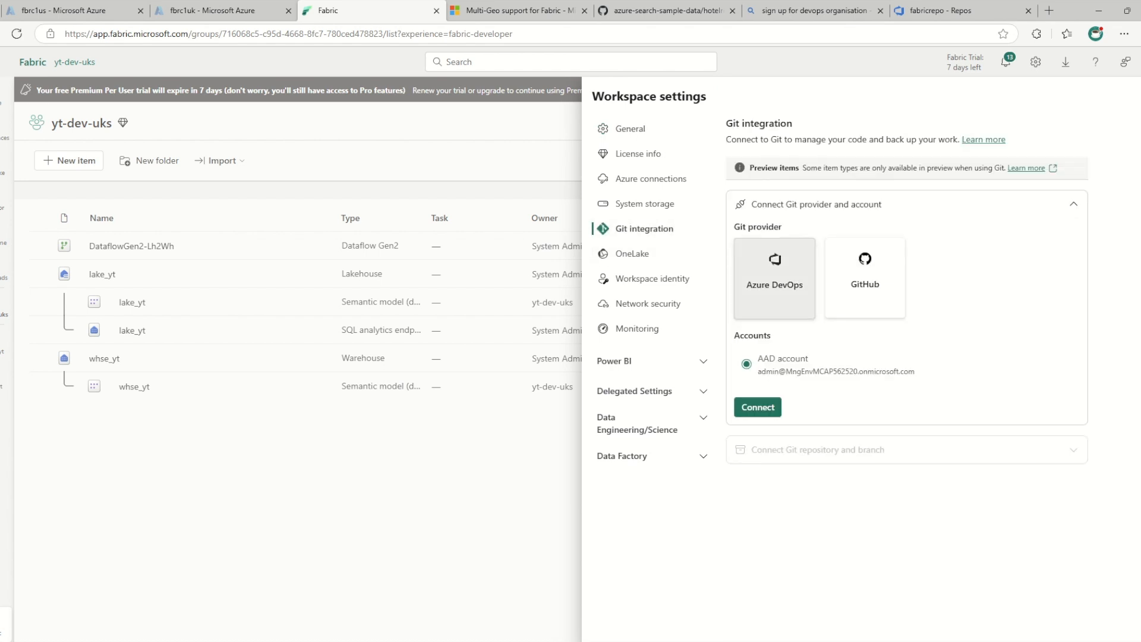
left_click(758, 407)
Connect and sync the workspace with organization fabulous5620, project fabproject1, repository fabricrepo and branch main
left_click(846, 383)
left_click(766, 425)
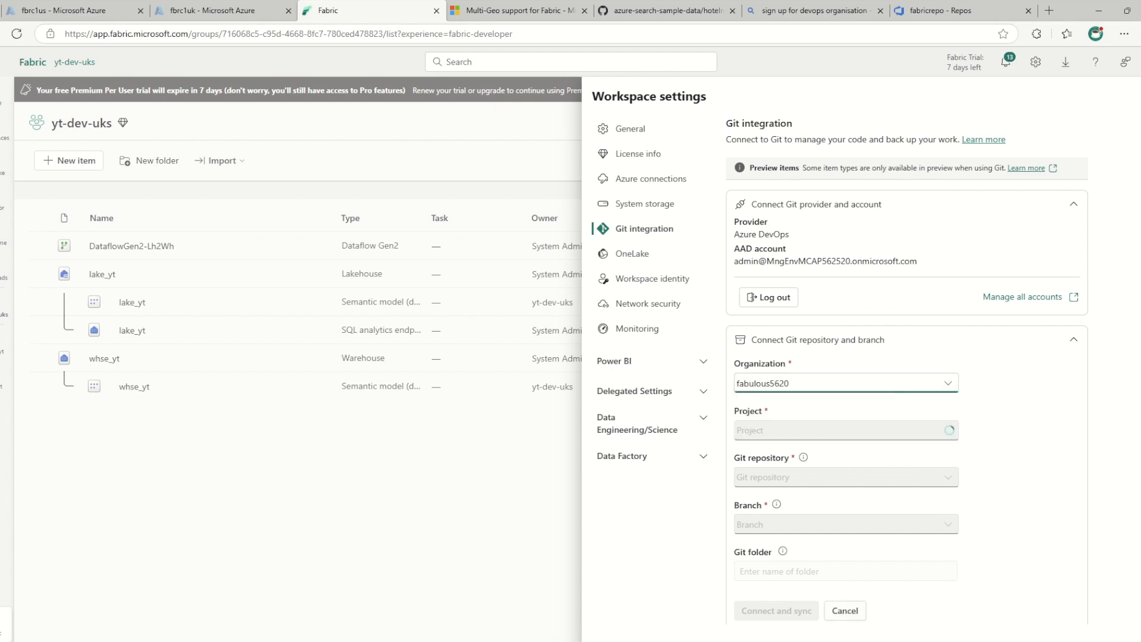
left_click(846, 430)
left_click(763, 473)
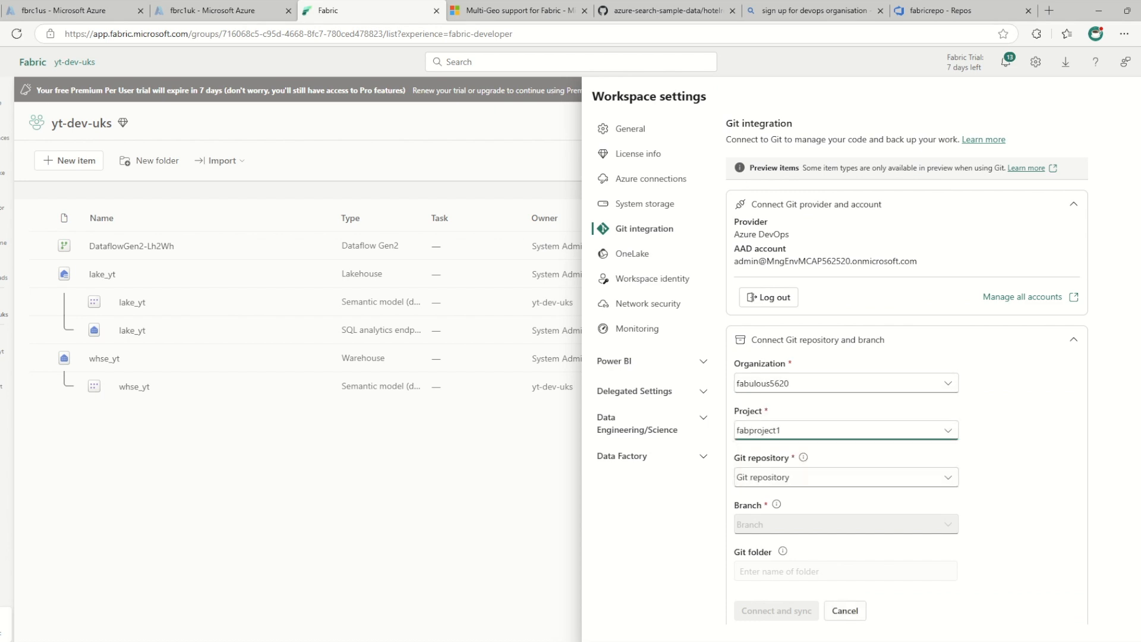
left_click(846, 477)
left_click(762, 540)
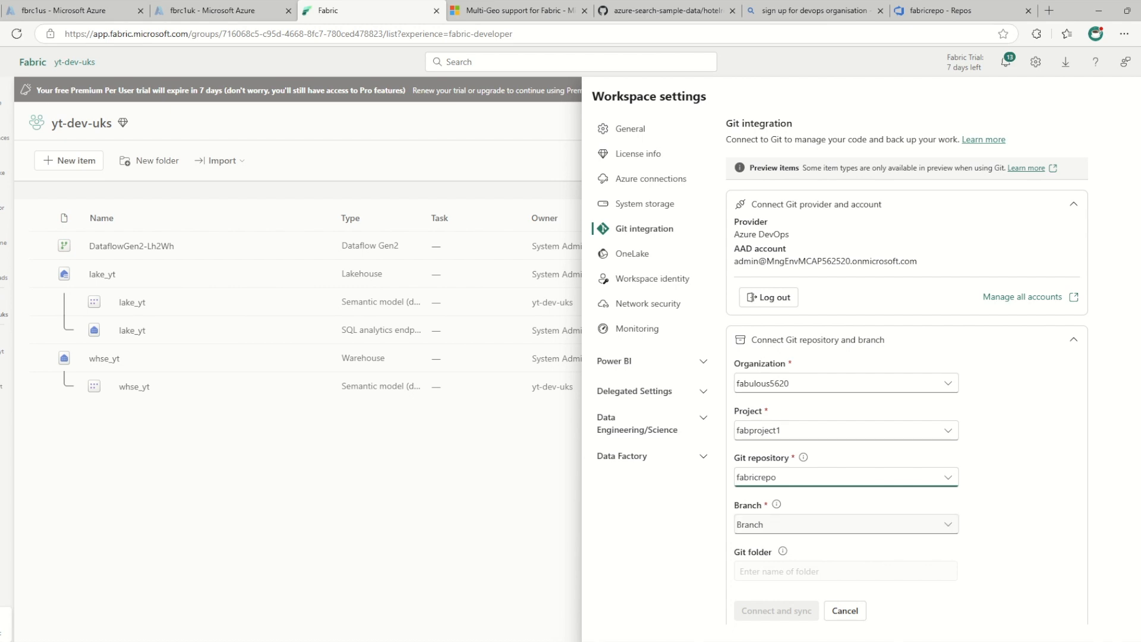
left_click(846, 524)
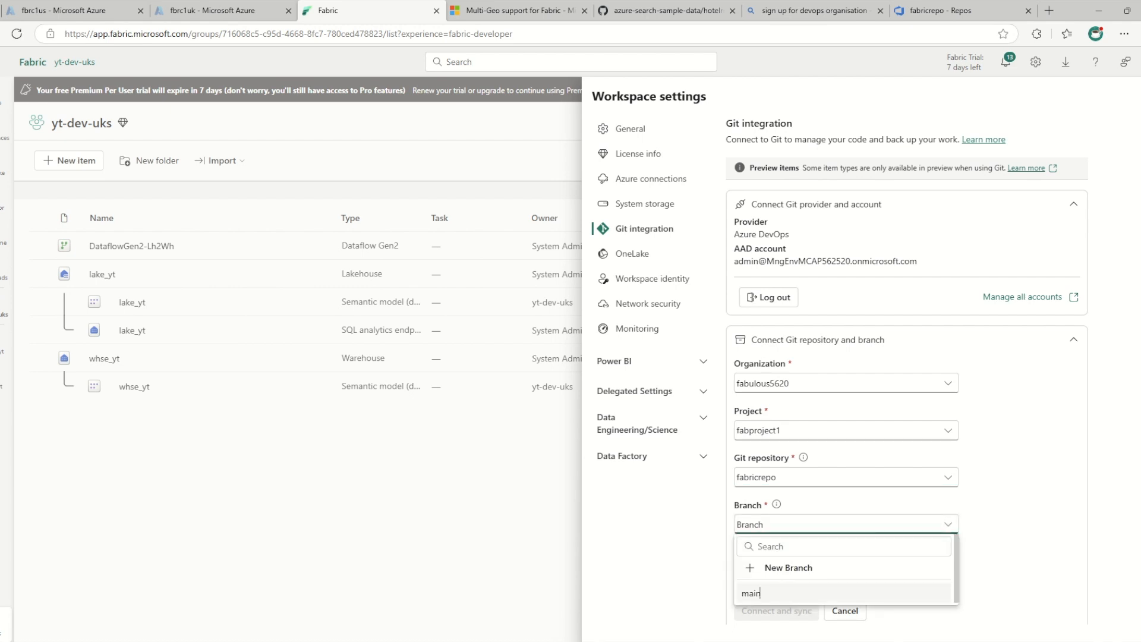
left_click(758, 594)
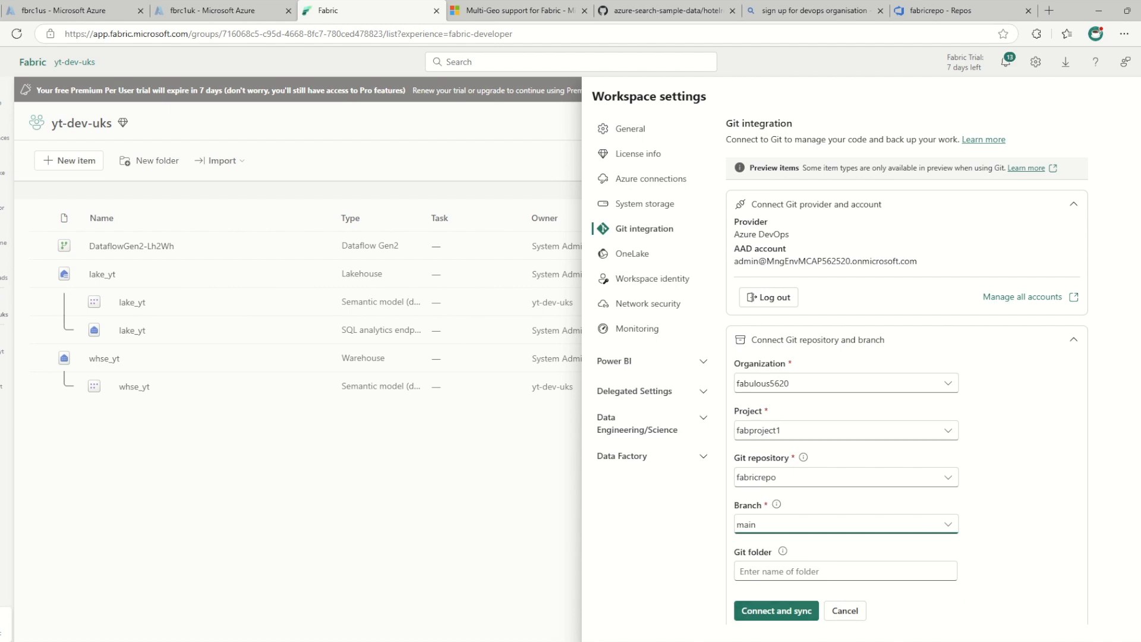
scroll(906, 380, "down", 1)
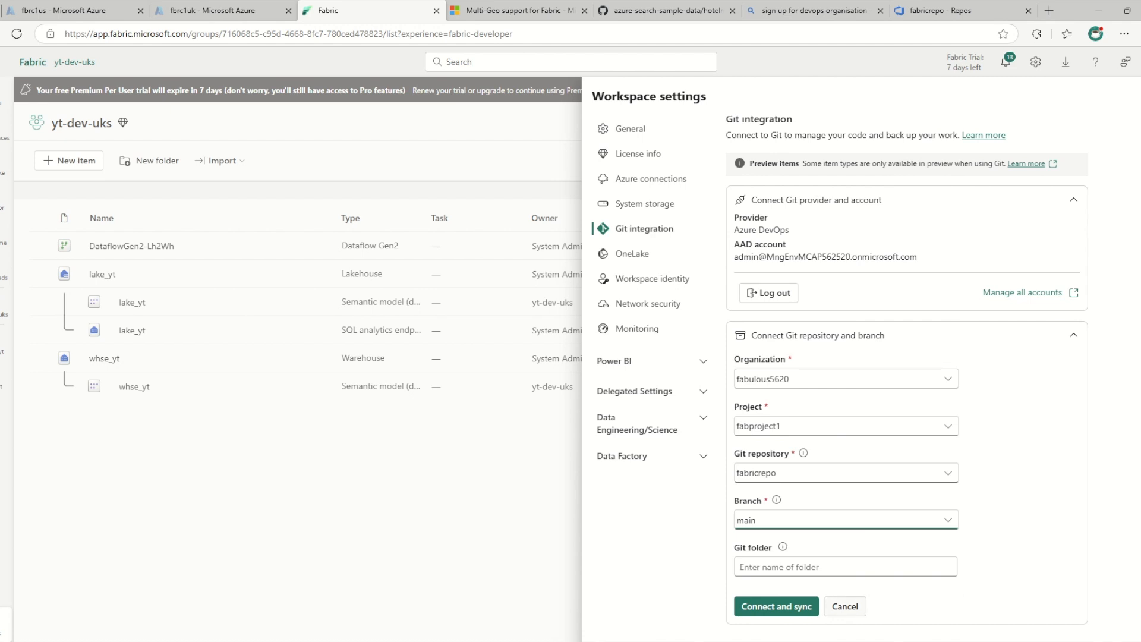
left_click(776, 606)
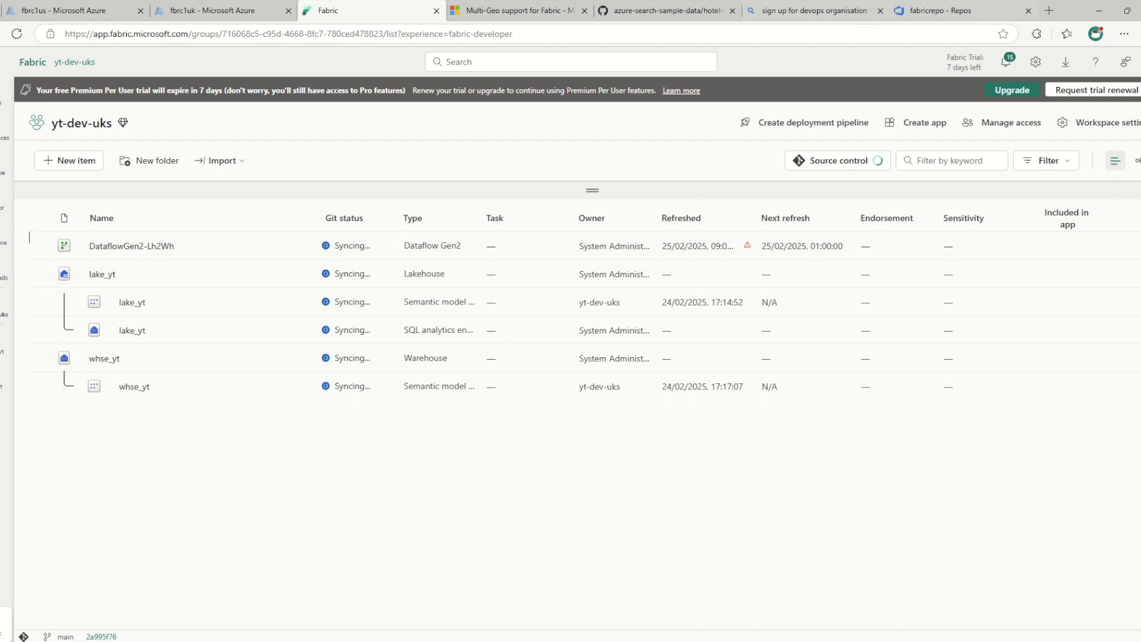
Close the DevOps sign-up search page, switch to Azure DevOps and reload fabricrepo to check its files
left_click(880, 10)
left_click(832, 10)
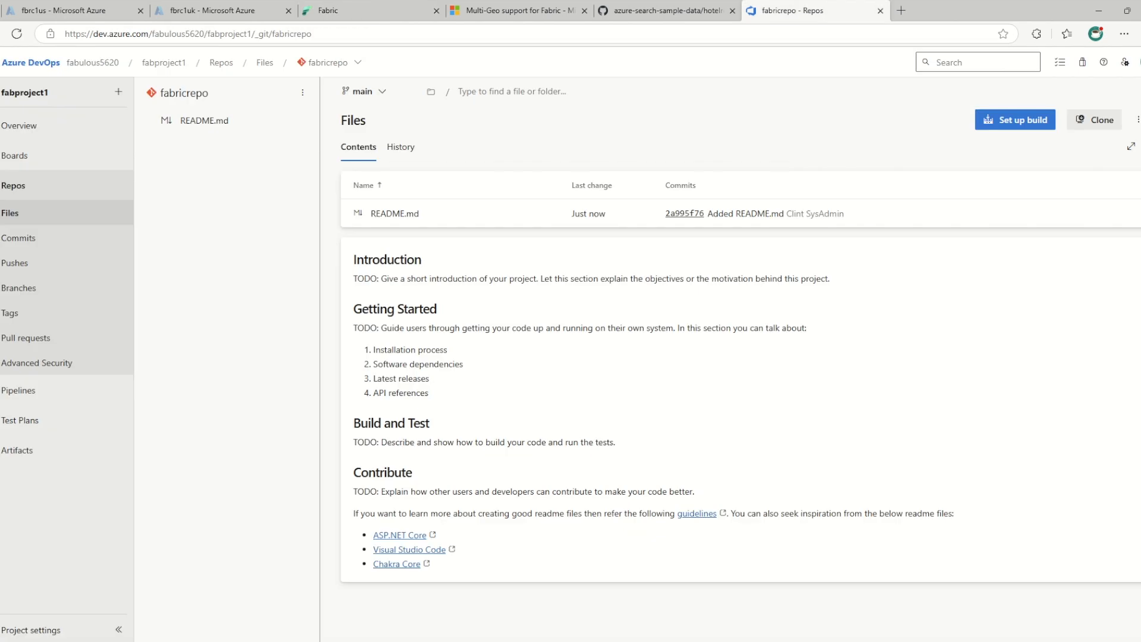
left_click(16, 34)
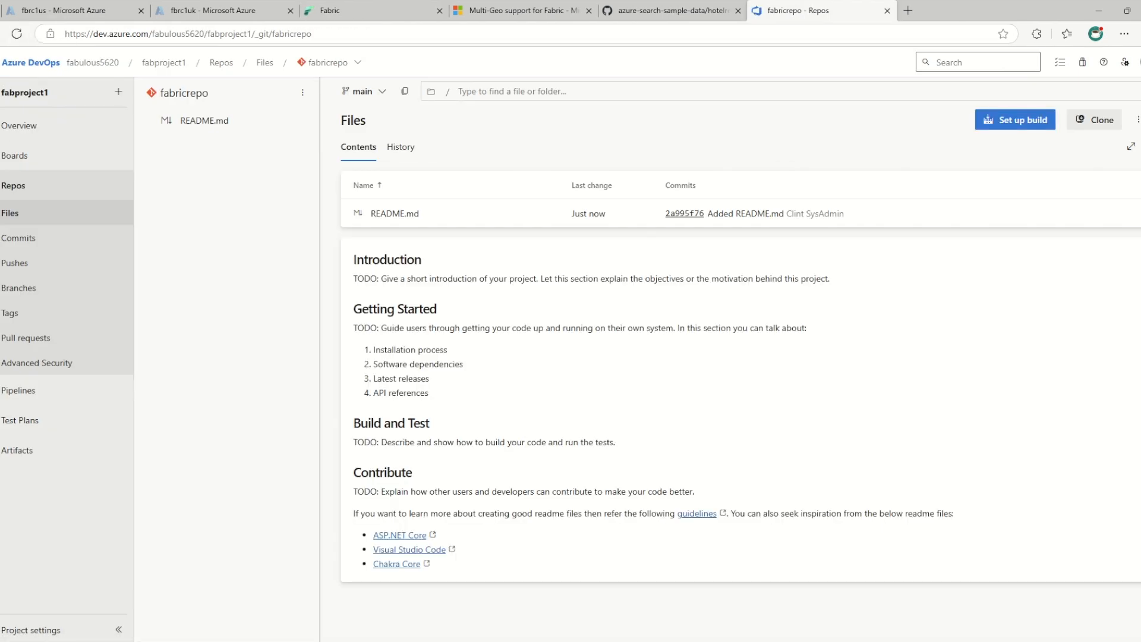
Back in Fabric, create a data pipeline named factory_pipe1 in the yt-dev-uks workspace
left_click(357, 11)
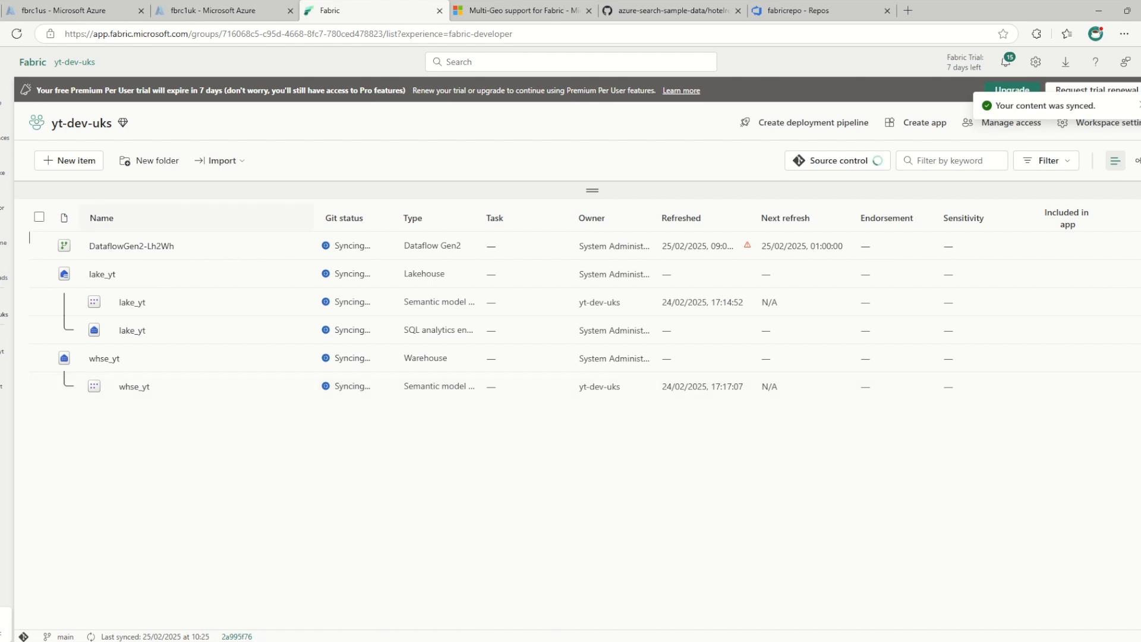
left_click(69, 160)
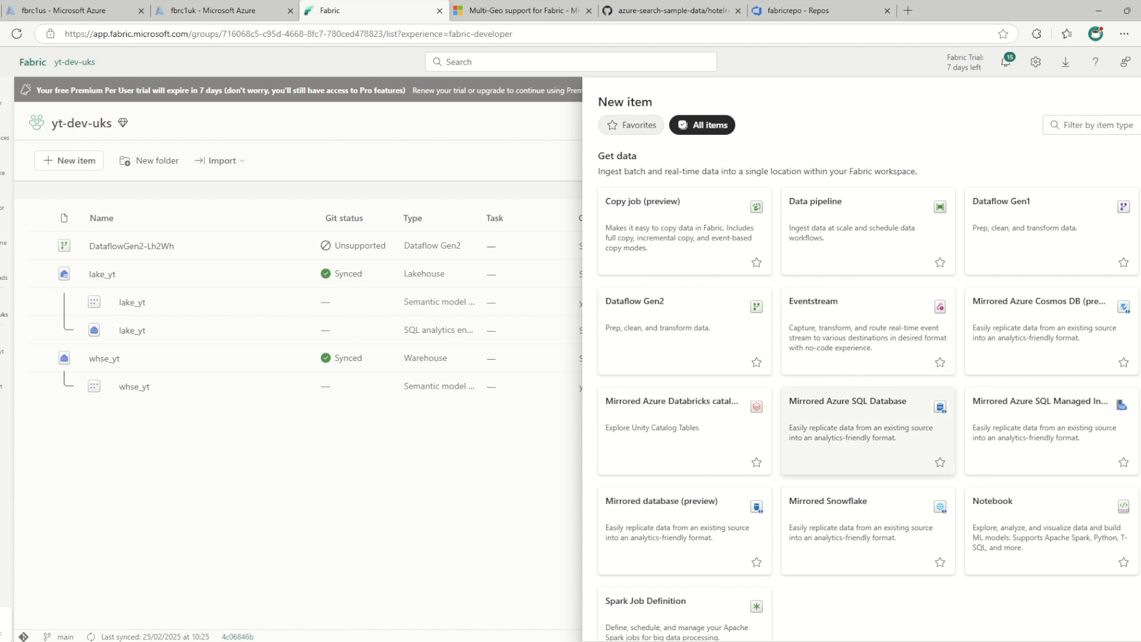
left_click(868, 232)
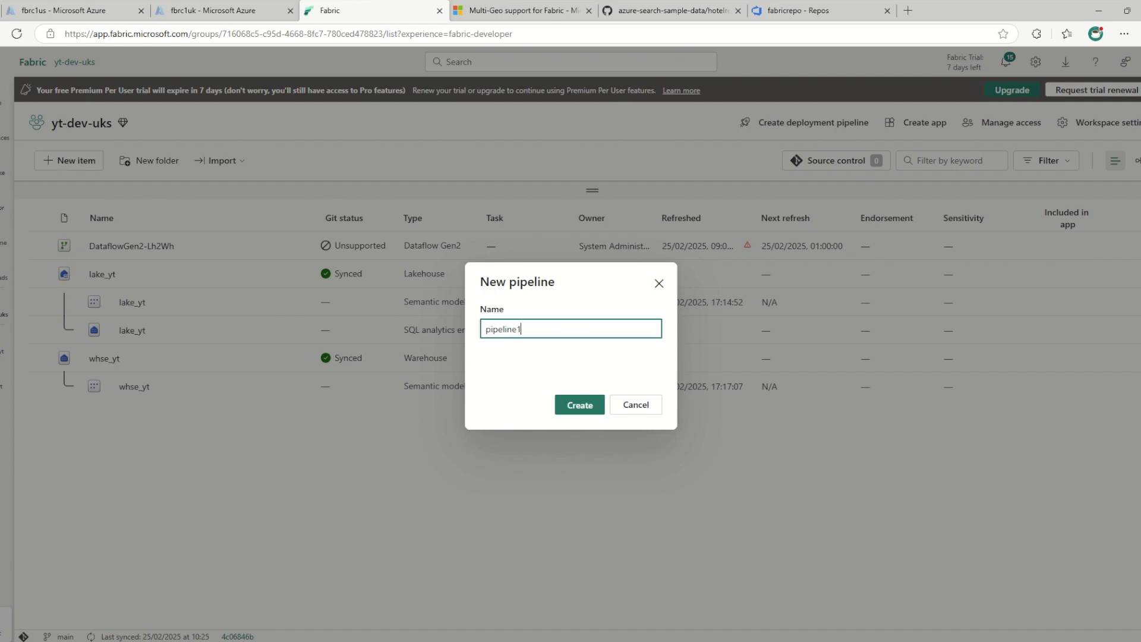
key("ctrl+a")
key("BackSpace")
type("factory_pipe1")
key("Return")
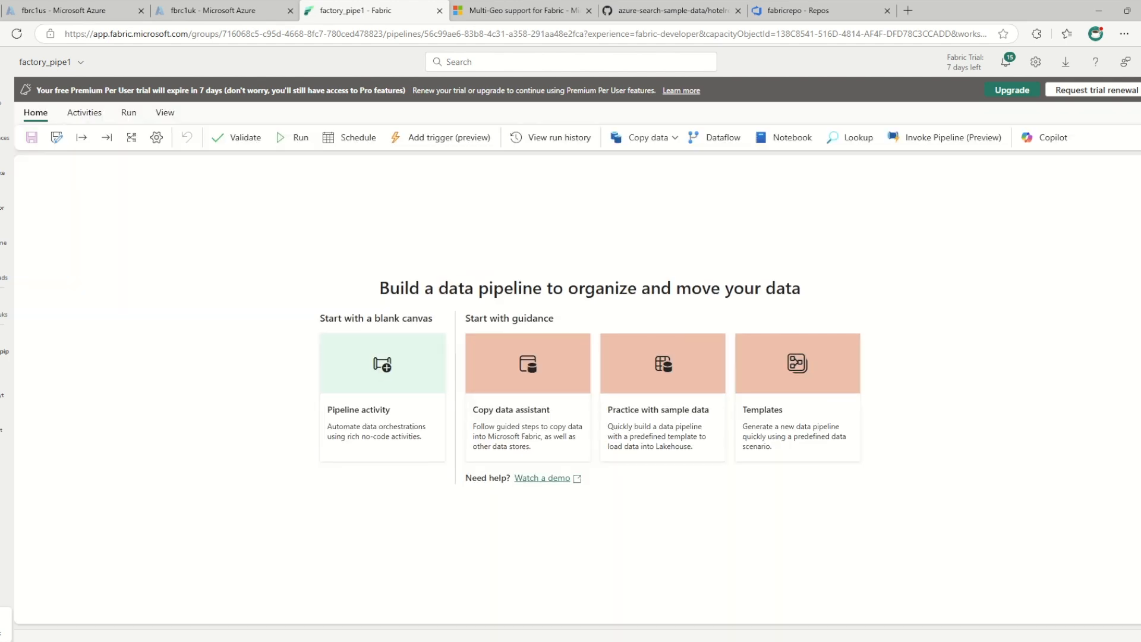
Add a Copy data activity to the pipeline and move it toward the middle of the canvas
left_click(382, 397)
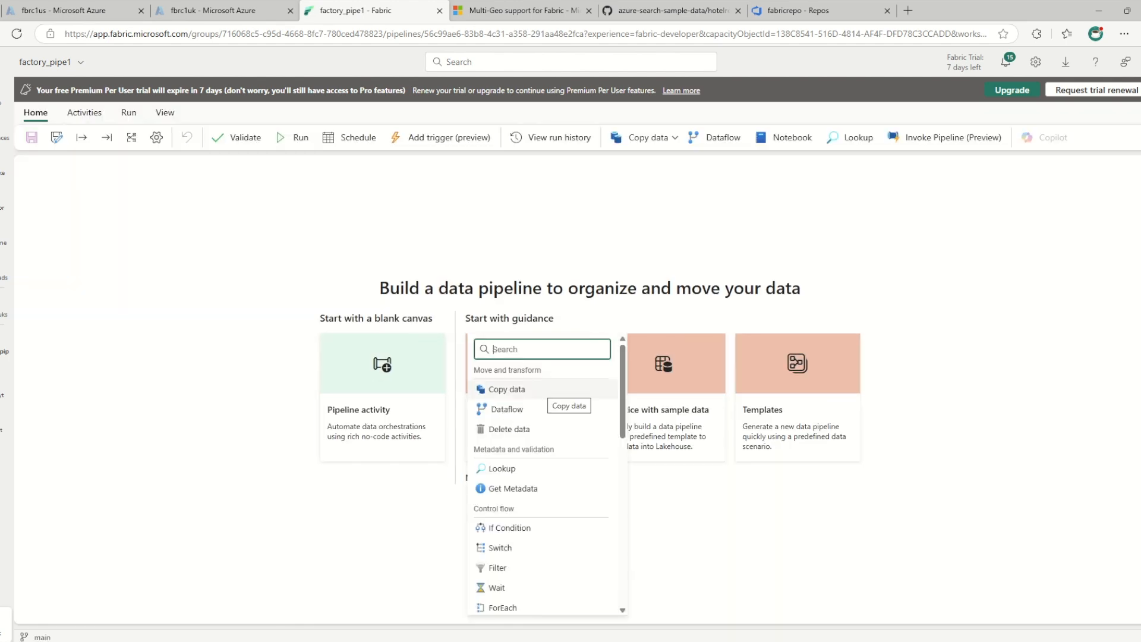
left_click(507, 389)
left_click_drag(107, 292, 358, 275)
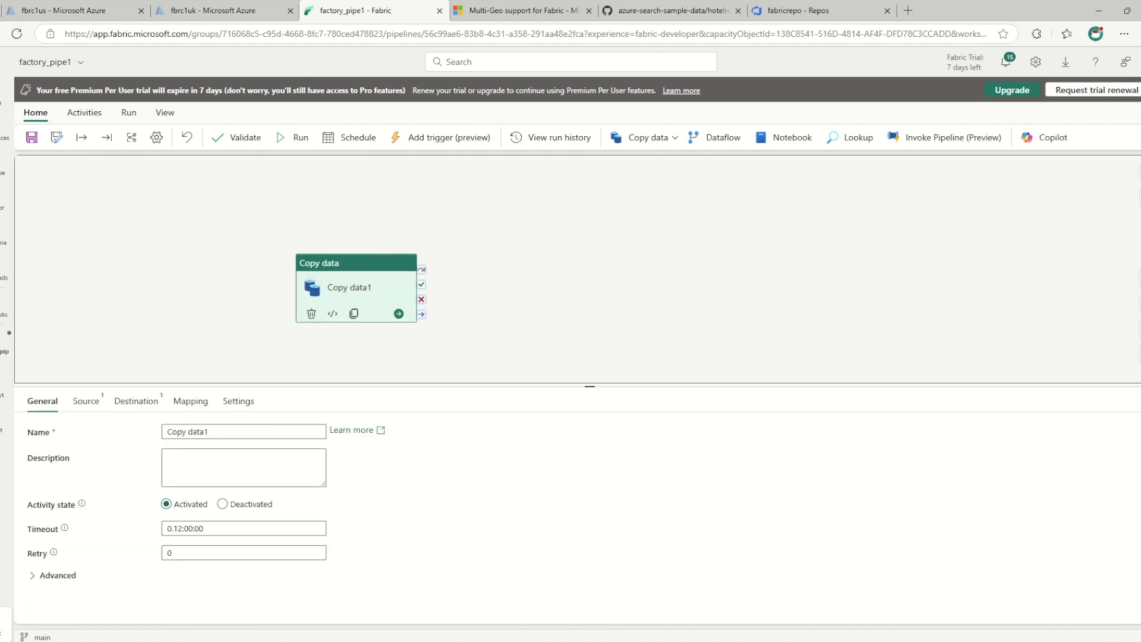
Set the Copy data activity's source to the lake_yt lakehouse with Files as the root folder
left_click(86, 401)
left_click(244, 431)
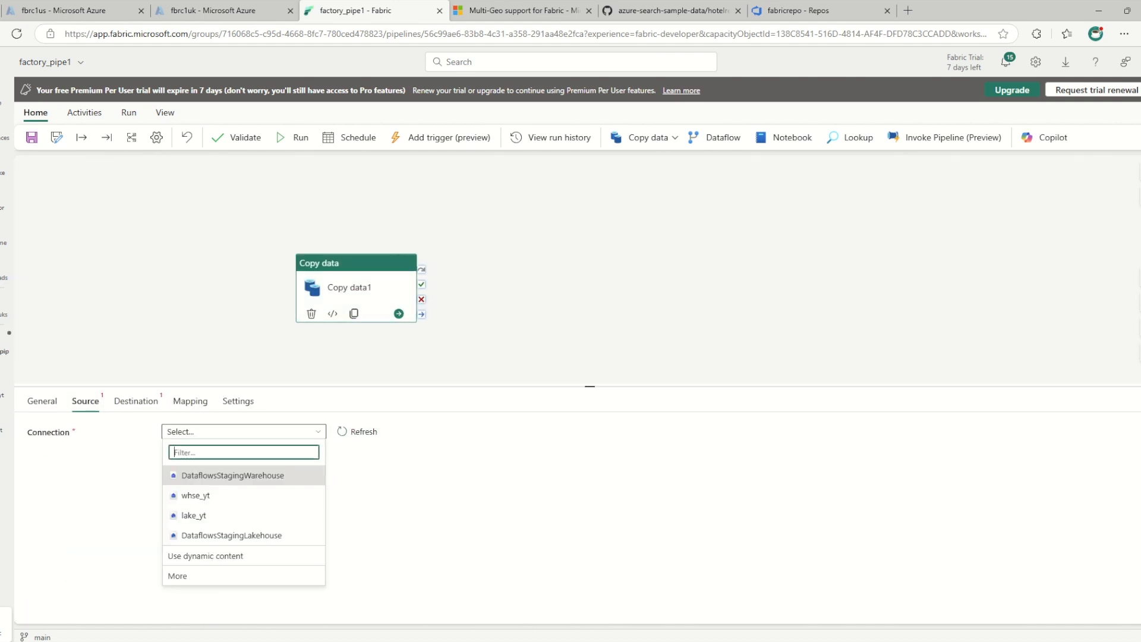
left_click(194, 515)
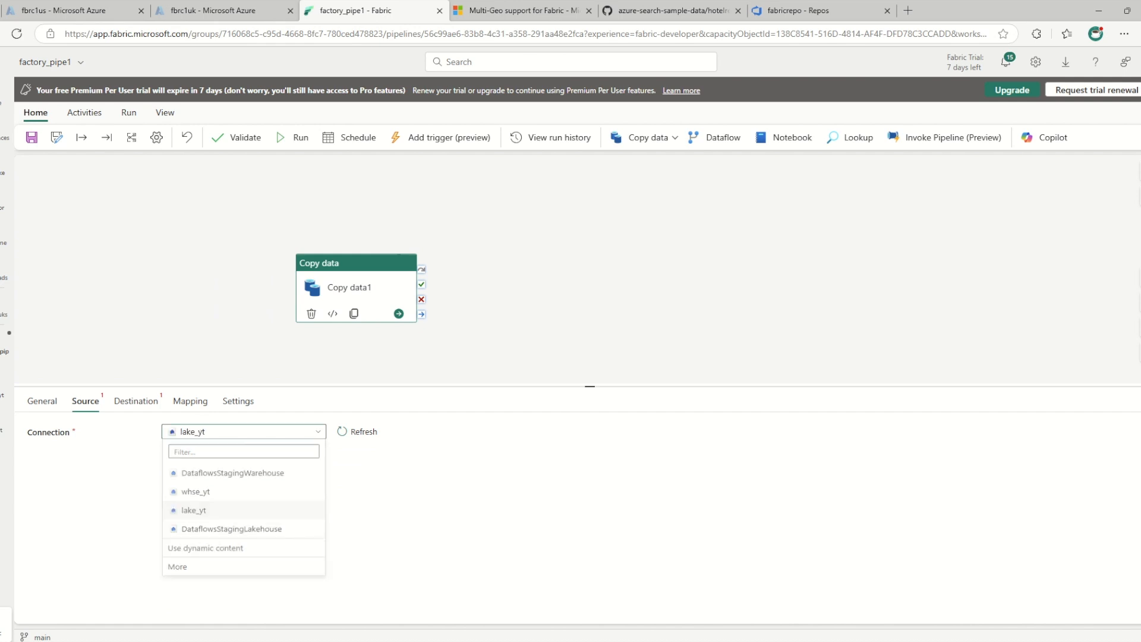
left_click(244, 480)
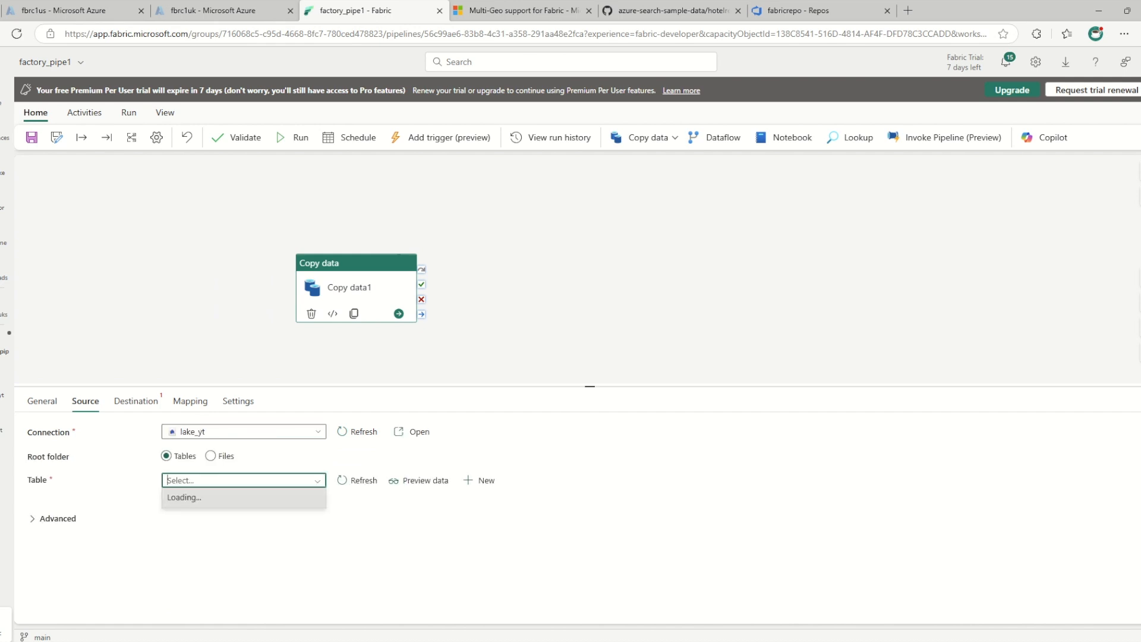
left_click(211, 456)
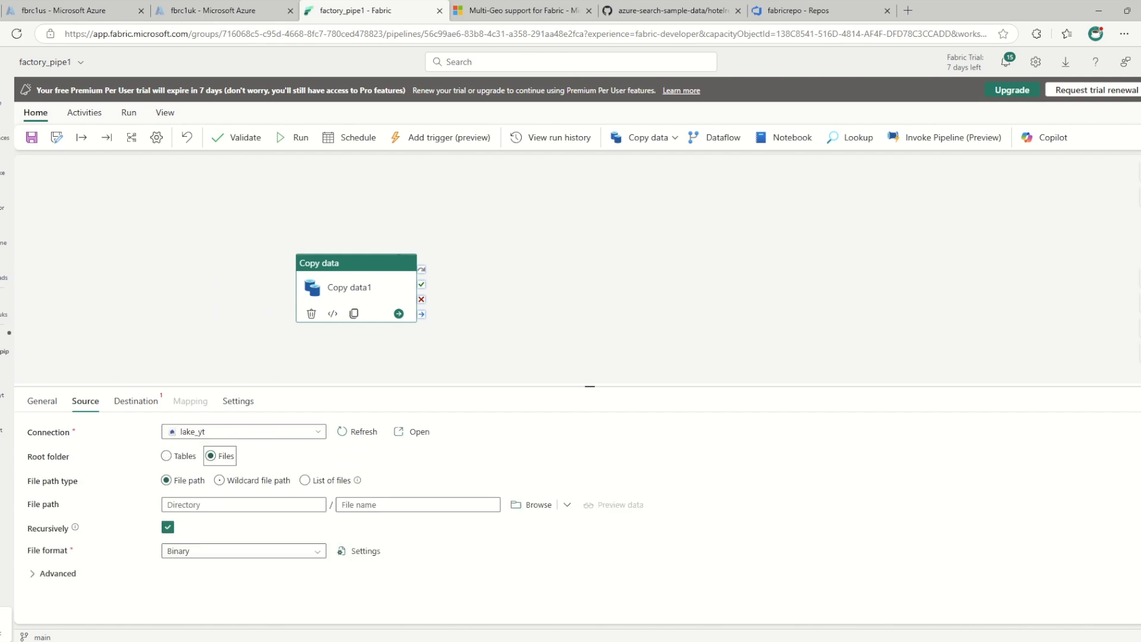
Set the Copy data activity's destination to the whse_yt warehouse, auto-creating table dbo.table1
left_click(136, 401)
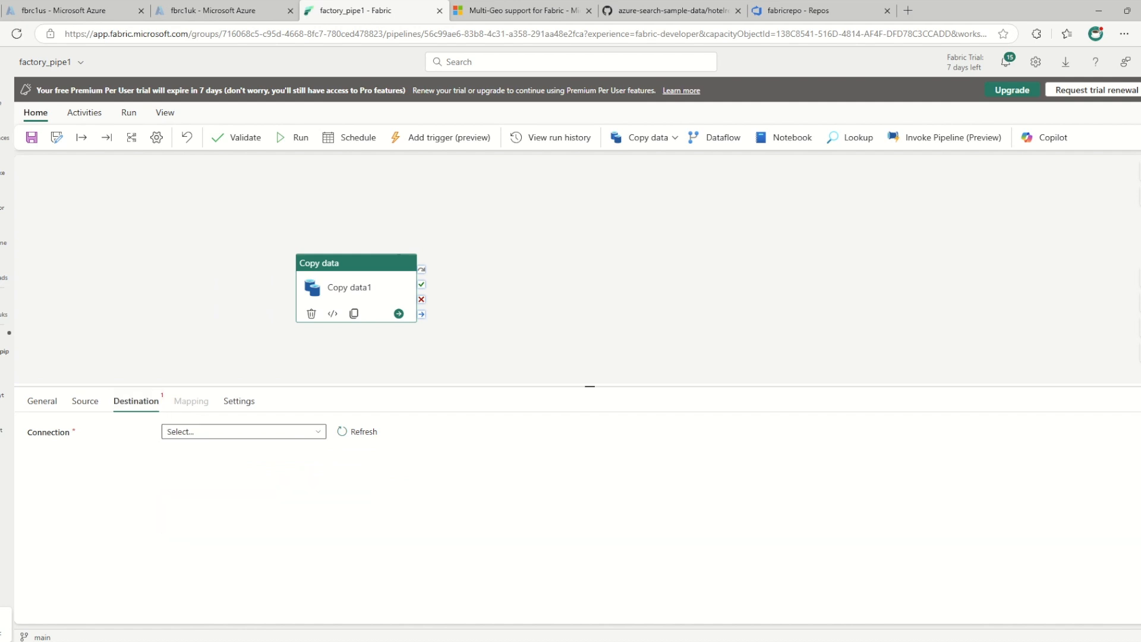
left_click(244, 432)
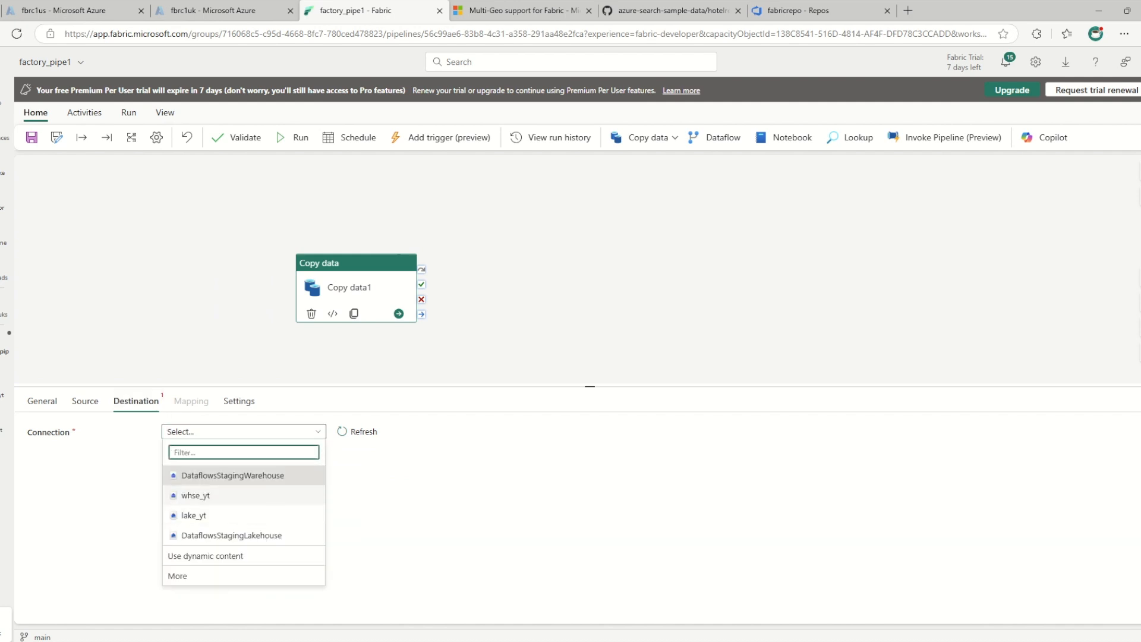
left_click(195, 495)
left_click(282, 456)
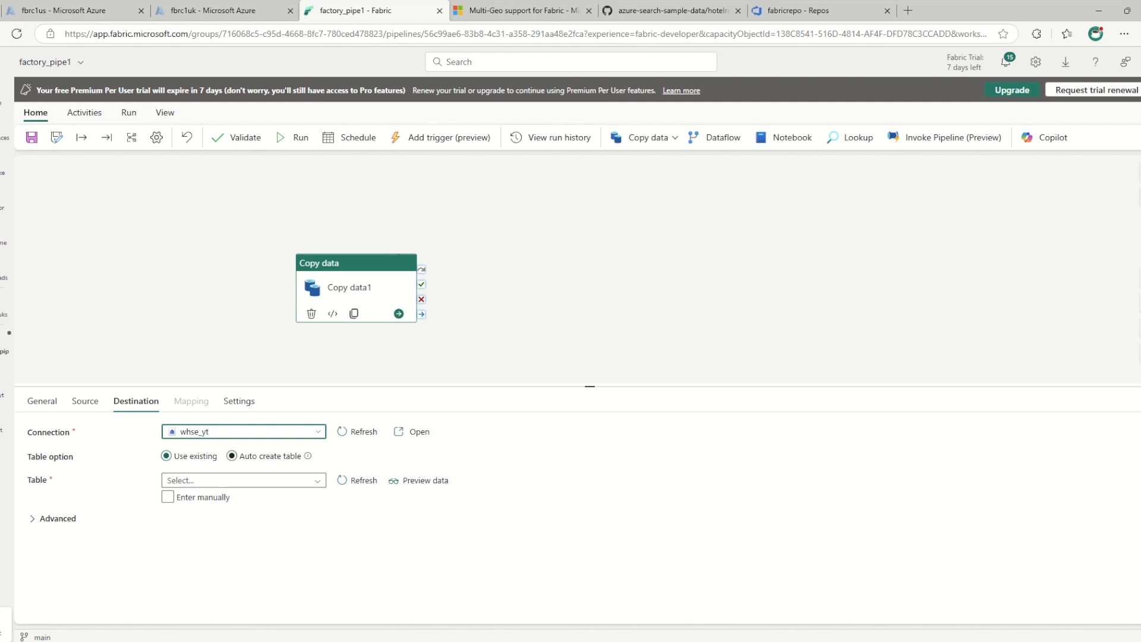
left_click(207, 478)
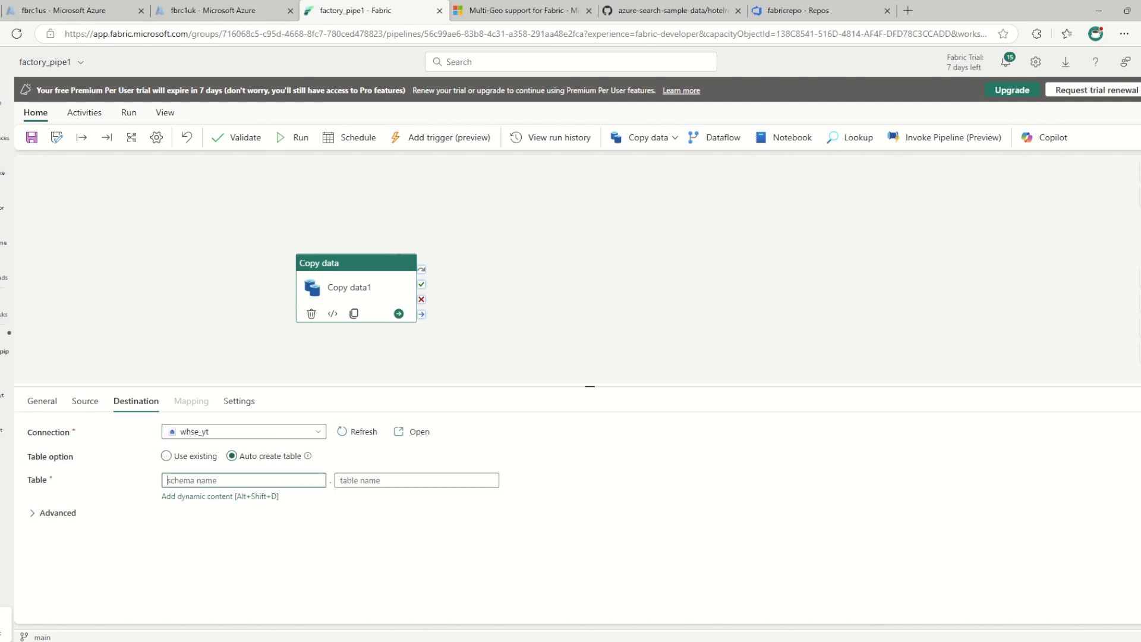
type("dbo")
type("table1")
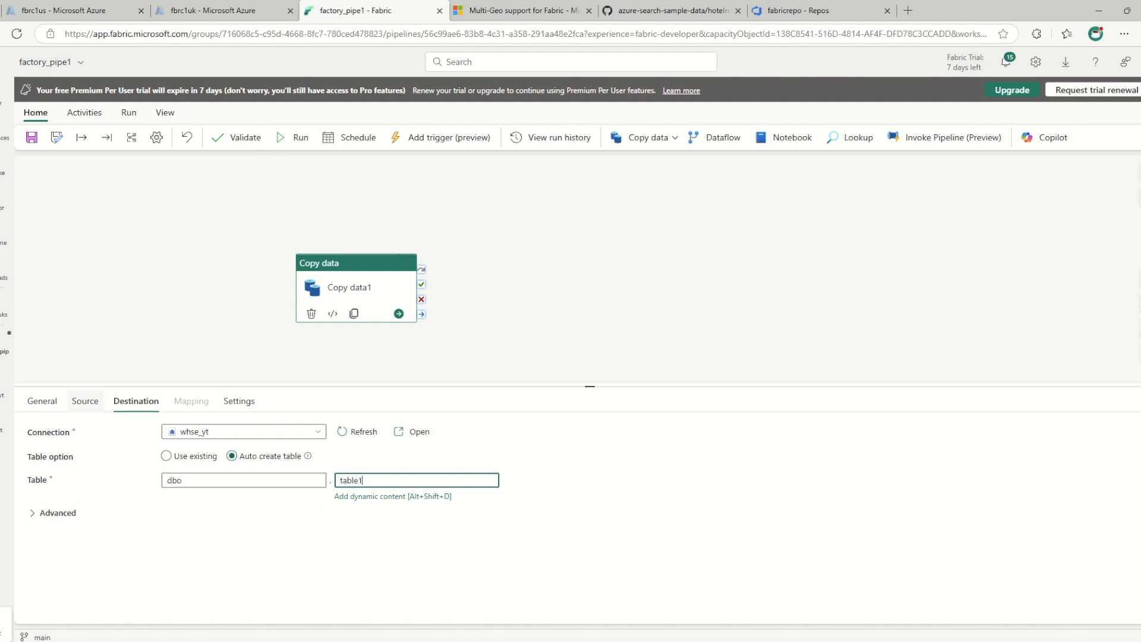
Try to save the pipeline and review the destination and source settings of the flagged Copy data activity
left_click(85, 401)
left_click(199, 267)
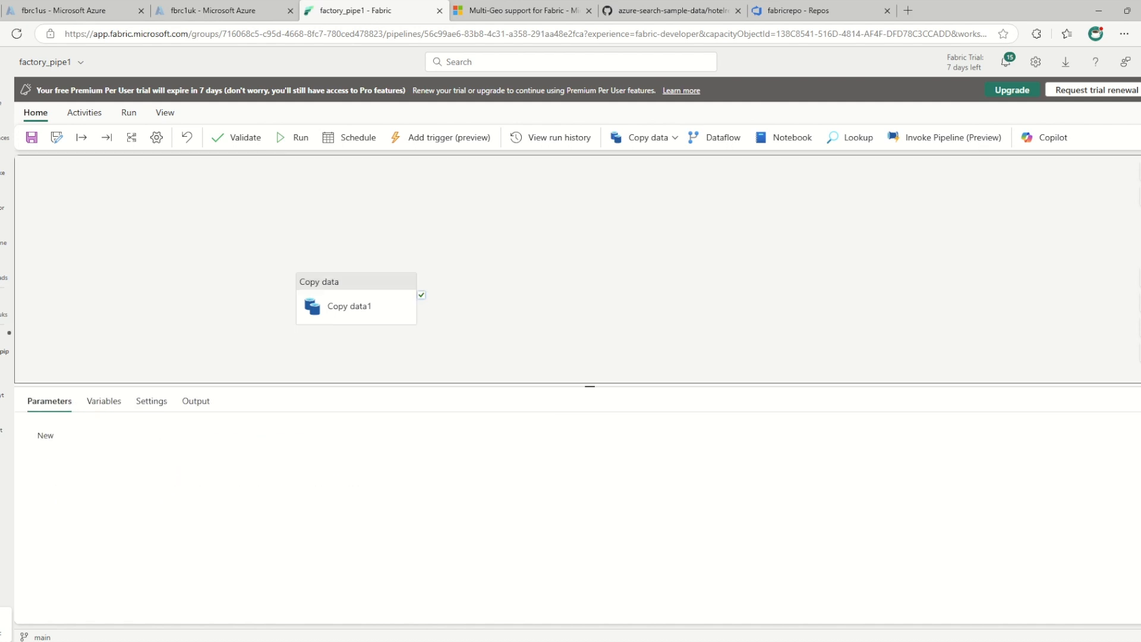
left_click(32, 137)
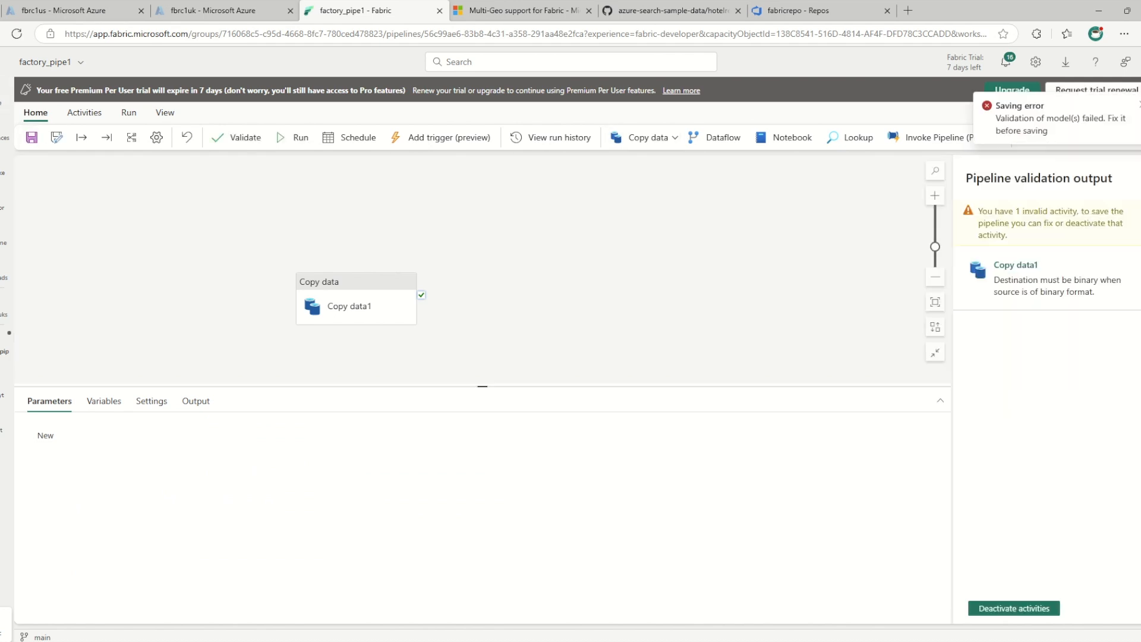
left_click(1067, 250)
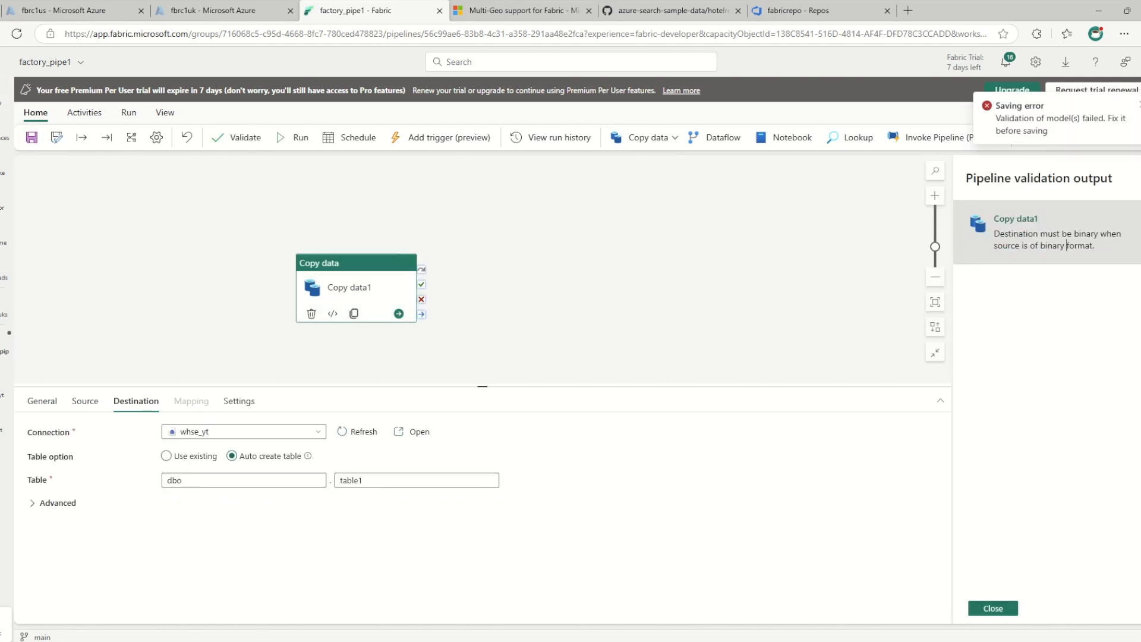
left_click(85, 401)
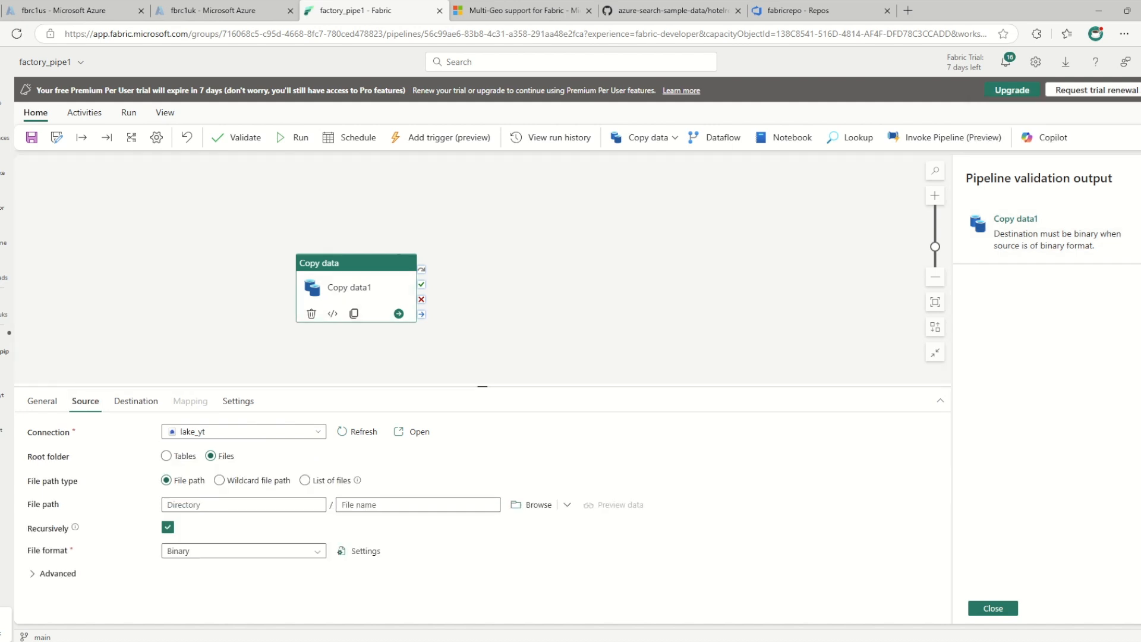
Set the file format of the Copy data activity's source to DelimitedText
left_click(244, 551)
scroll(242, 600, "down", 3)
scroll(243, 607, "up", 1)
scroll(243, 608, "down", 1)
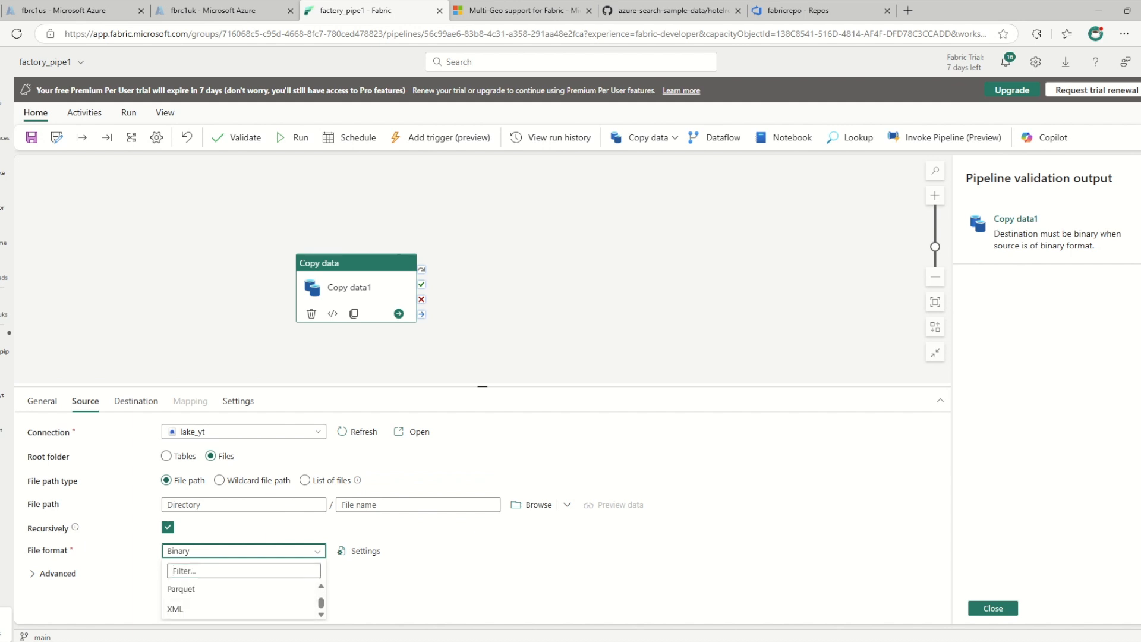
scroll(242, 600, "up", 1)
scroll(243, 600, "down", 1)
scroll(243, 597, "up", 4)
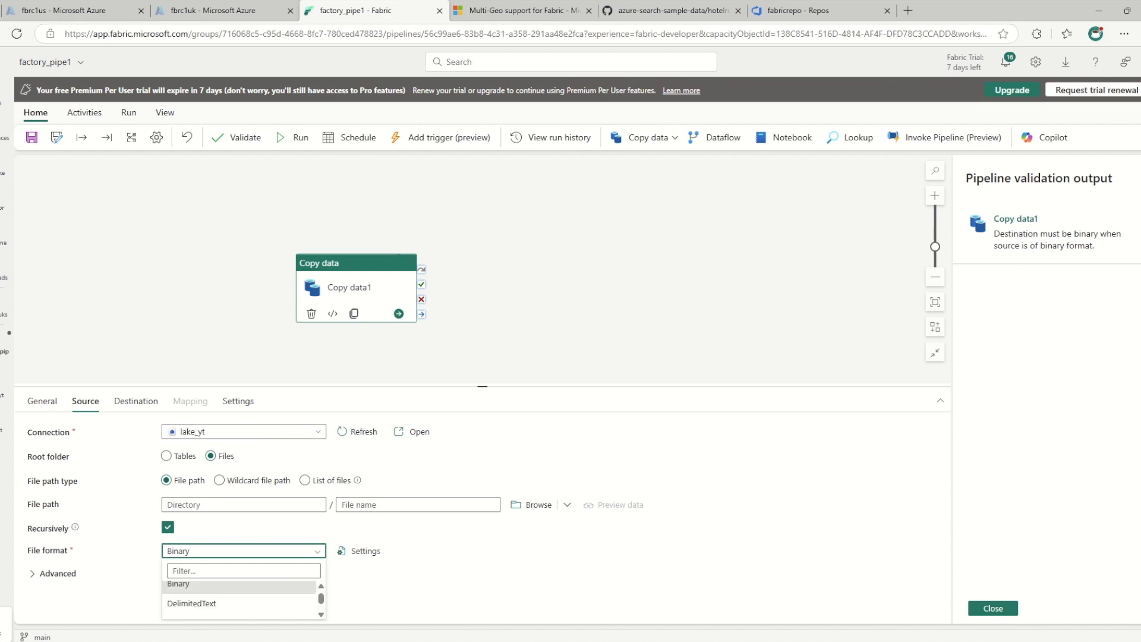
left_click(243, 603)
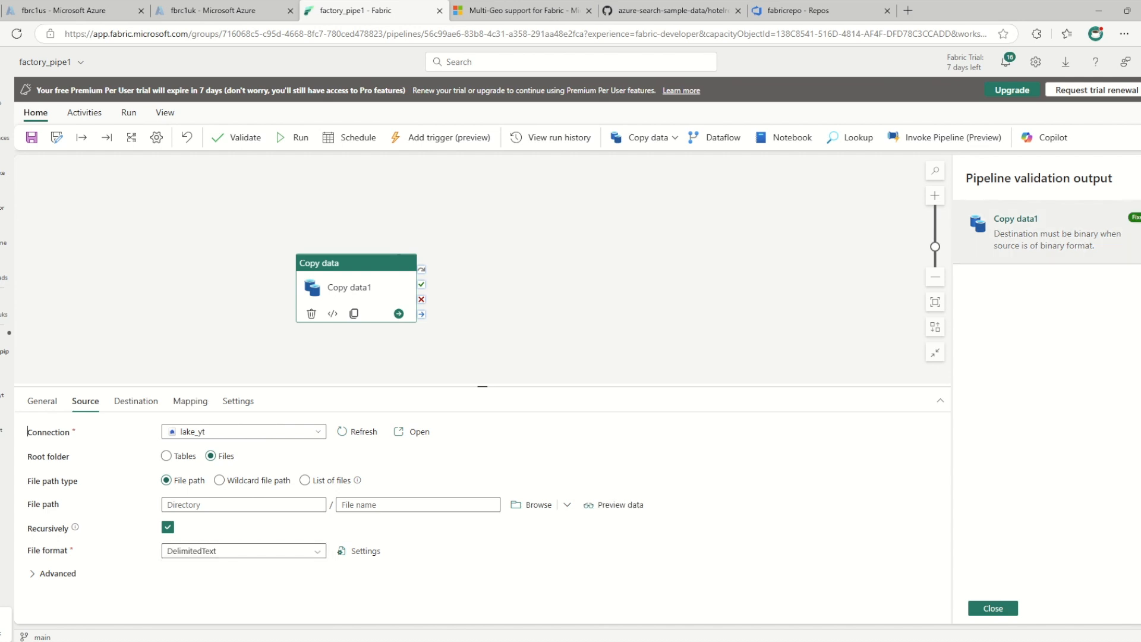
Save the factory_pipe1 pipeline and return to the yt-dev-uks workspace
left_click(220, 250)
left_click(32, 137)
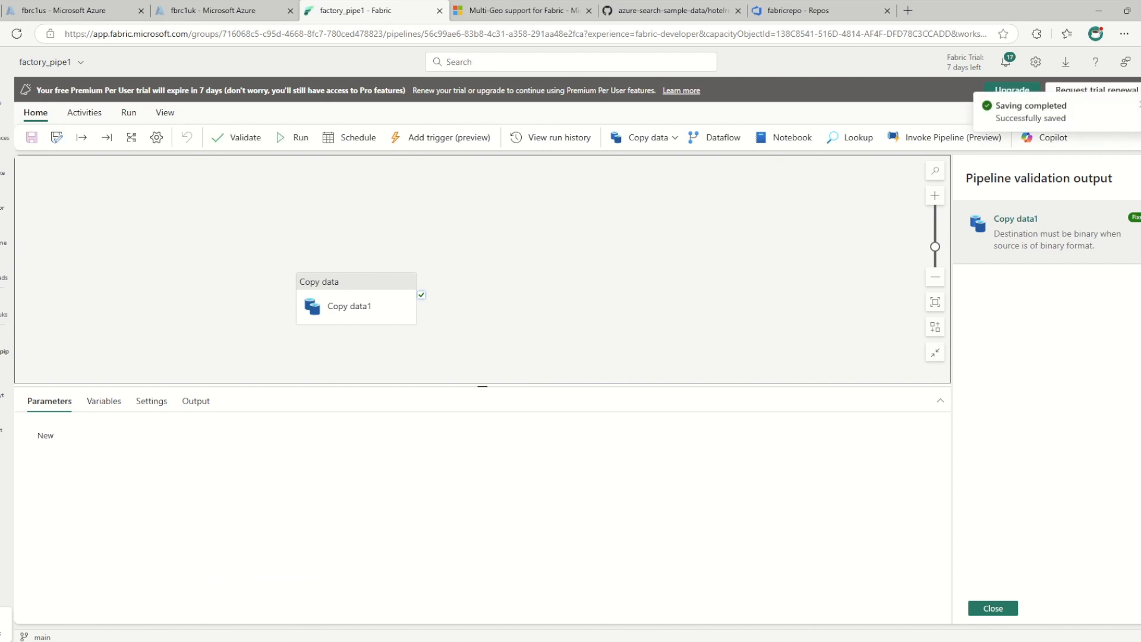
left_click(993, 608)
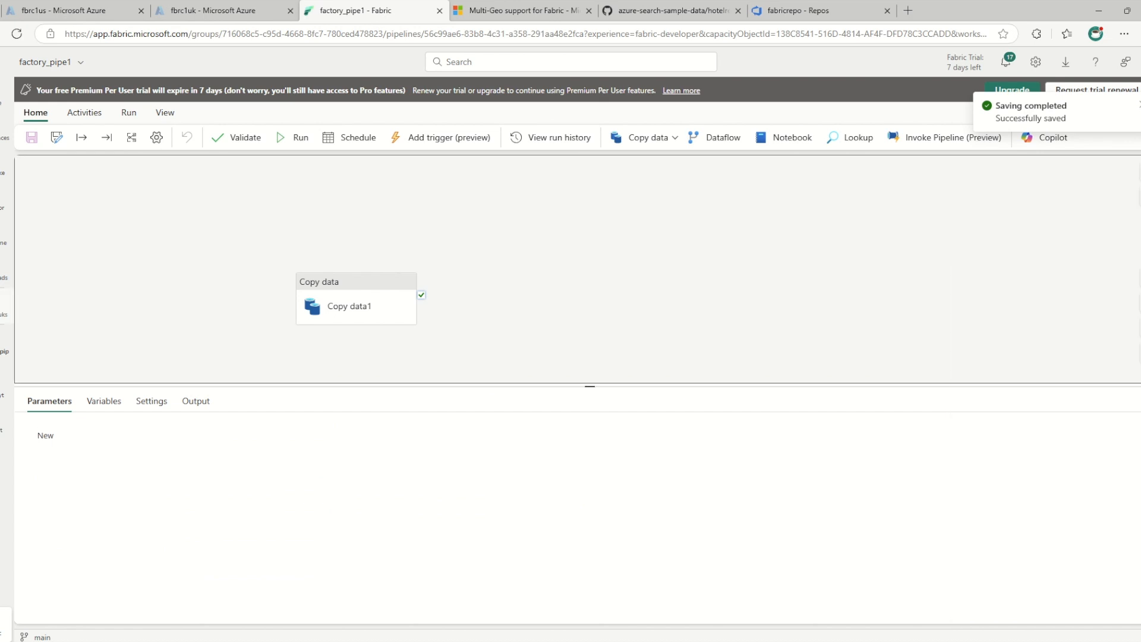
left_click(5, 129)
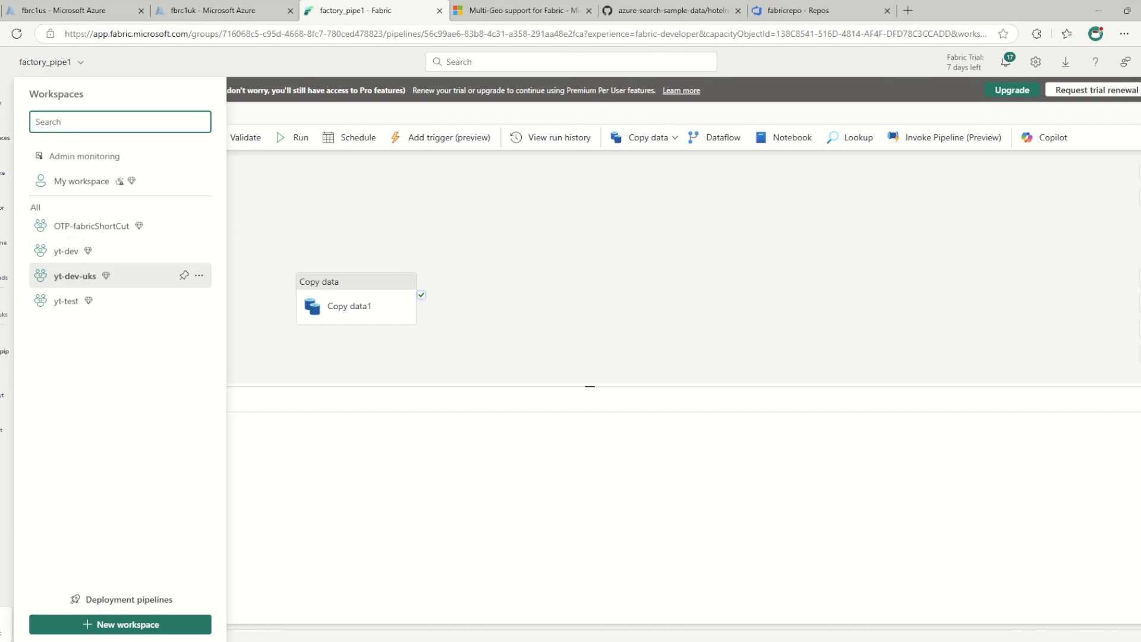
left_click(74, 276)
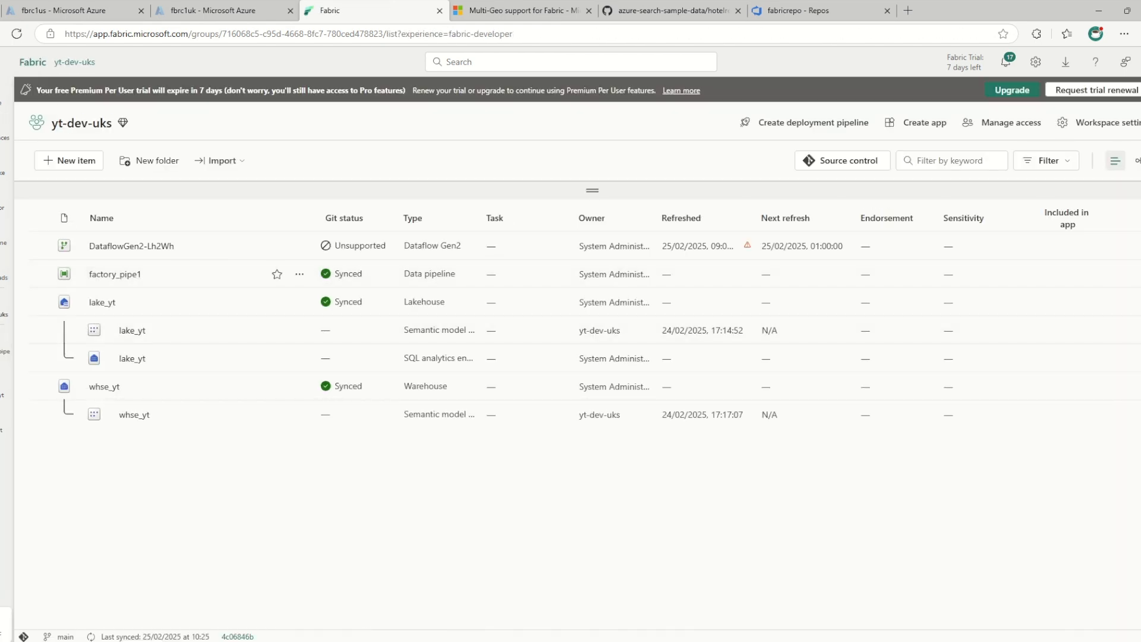
Switch to the fabricrepo repository in Azure DevOps, reload it and check its folders for the new pipeline
left_click(796, 10)
key("F5")
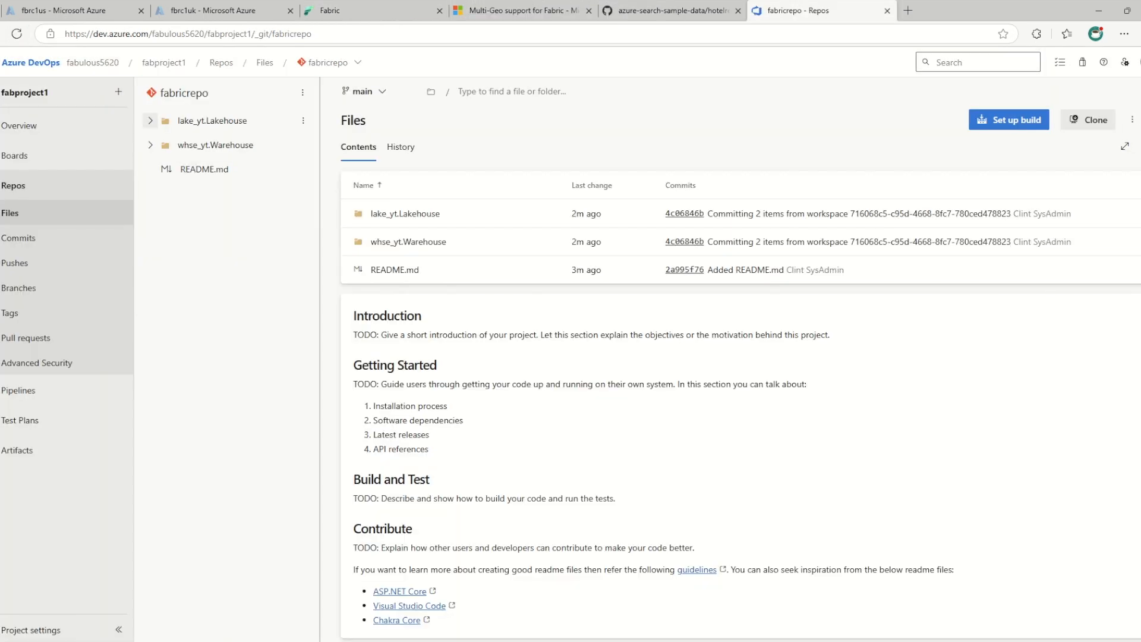
left_click(150, 145)
left_click(151, 145)
left_click(151, 121)
left_click(151, 121)
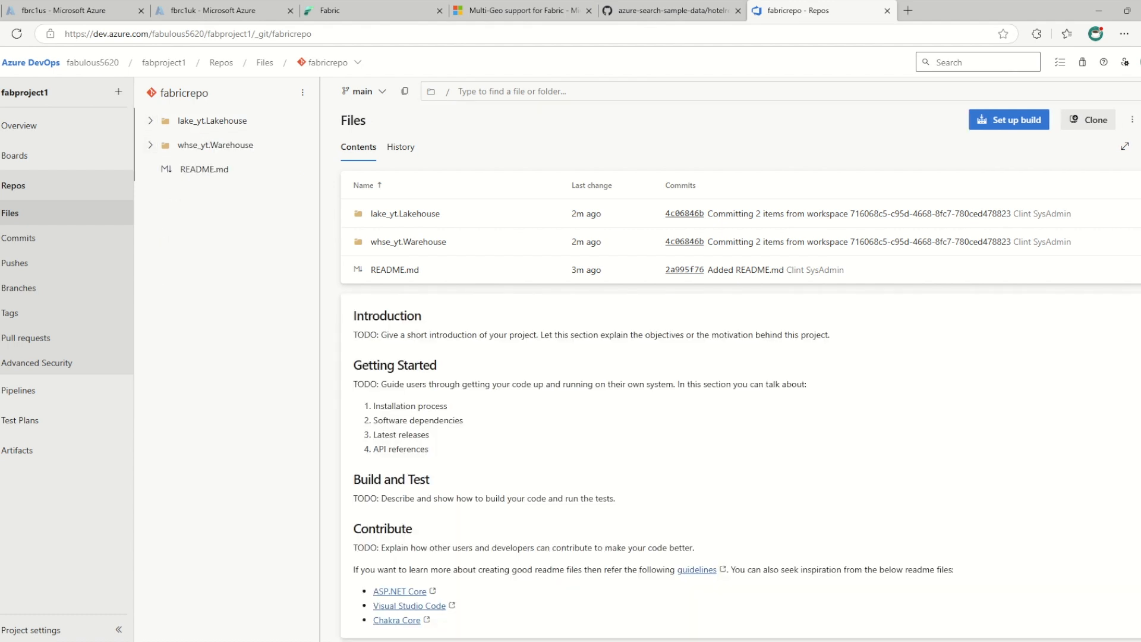
Return to the yt-dev-uks workspace in Fabric and commit factory_pipe1 to source control with the message "new pipeline added"
left_click(362, 10)
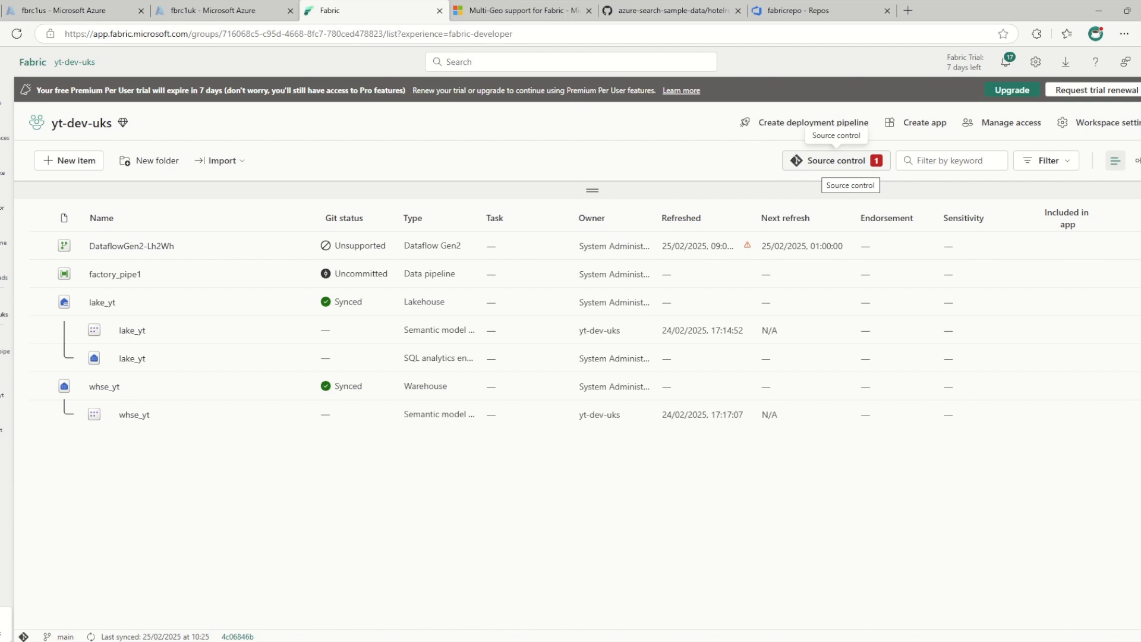
left_click(837, 161)
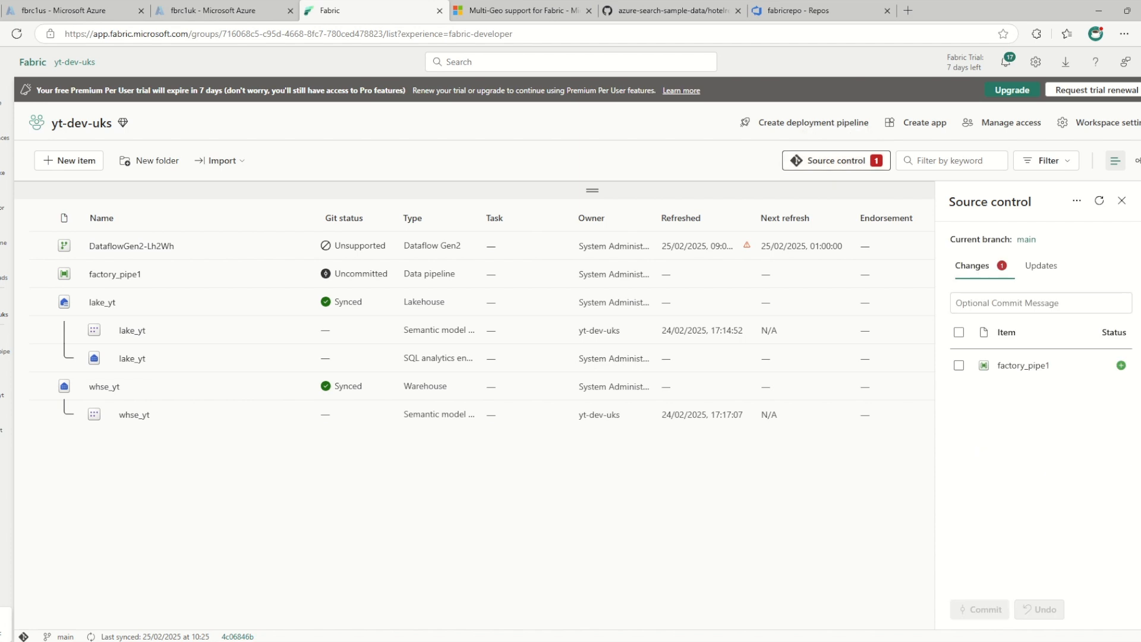
left_click(1040, 303)
type("new pipeline added")
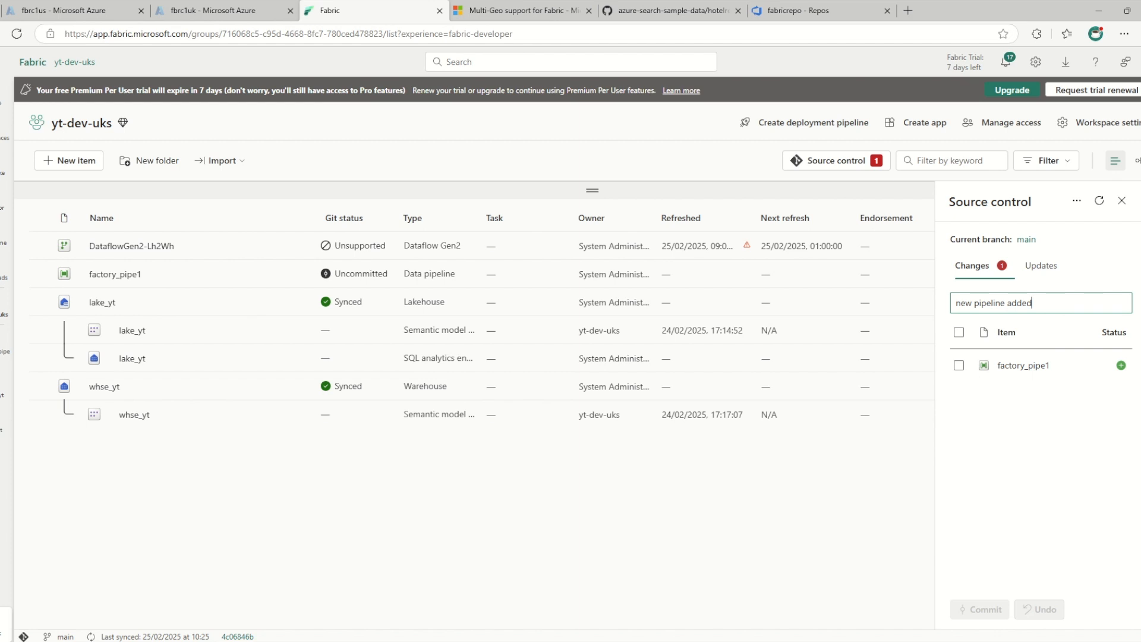
left_click(958, 332)
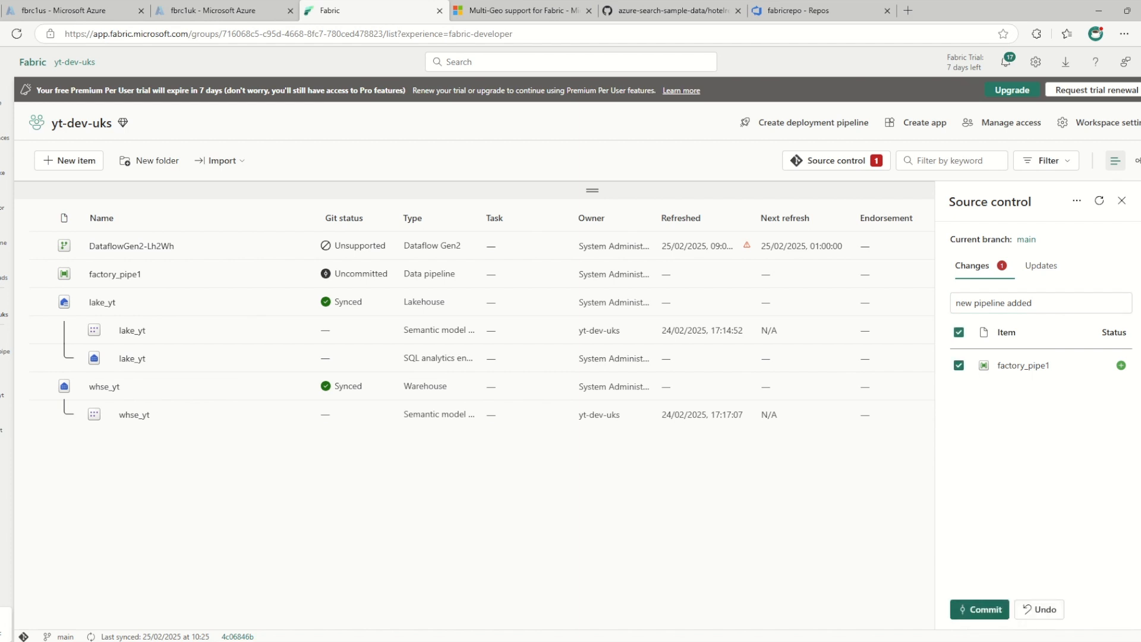
left_click(980, 609)
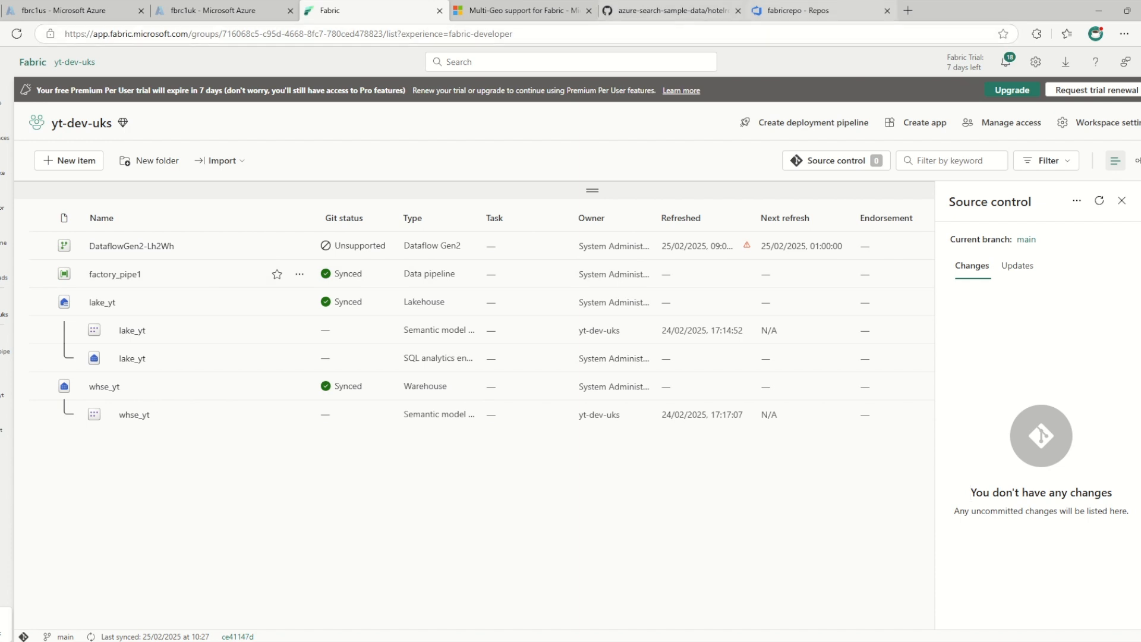
Reload fabricrepo in Azure DevOps and review pipeline-content.json in the factory_pipe1.DataPipeline folder
left_click(796, 10)
left_click(16, 33)
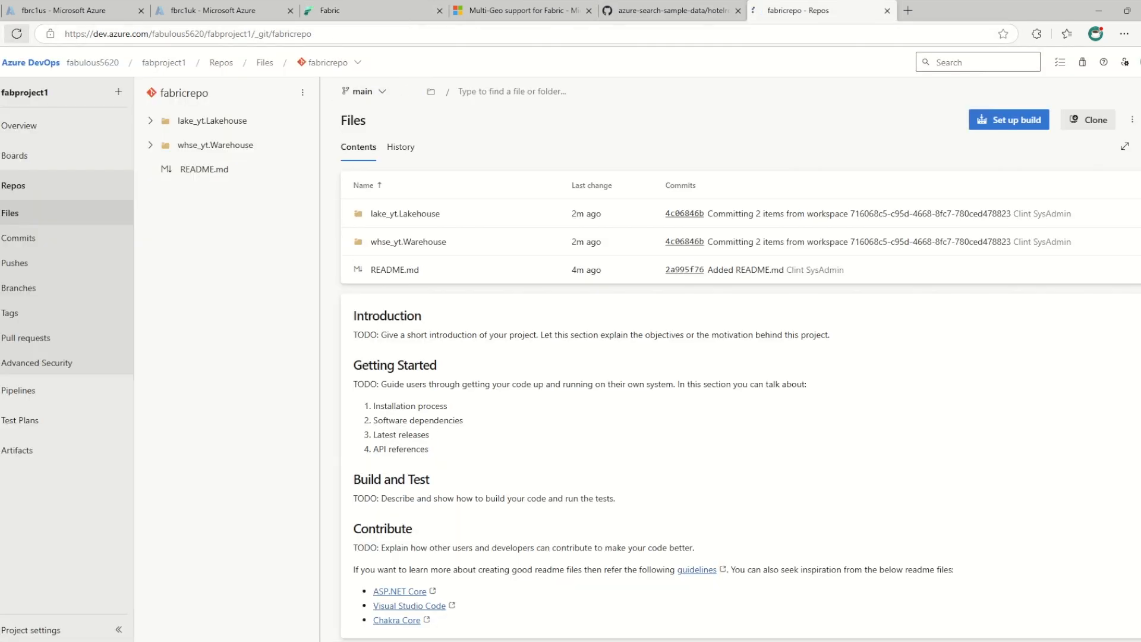
left_click(151, 121)
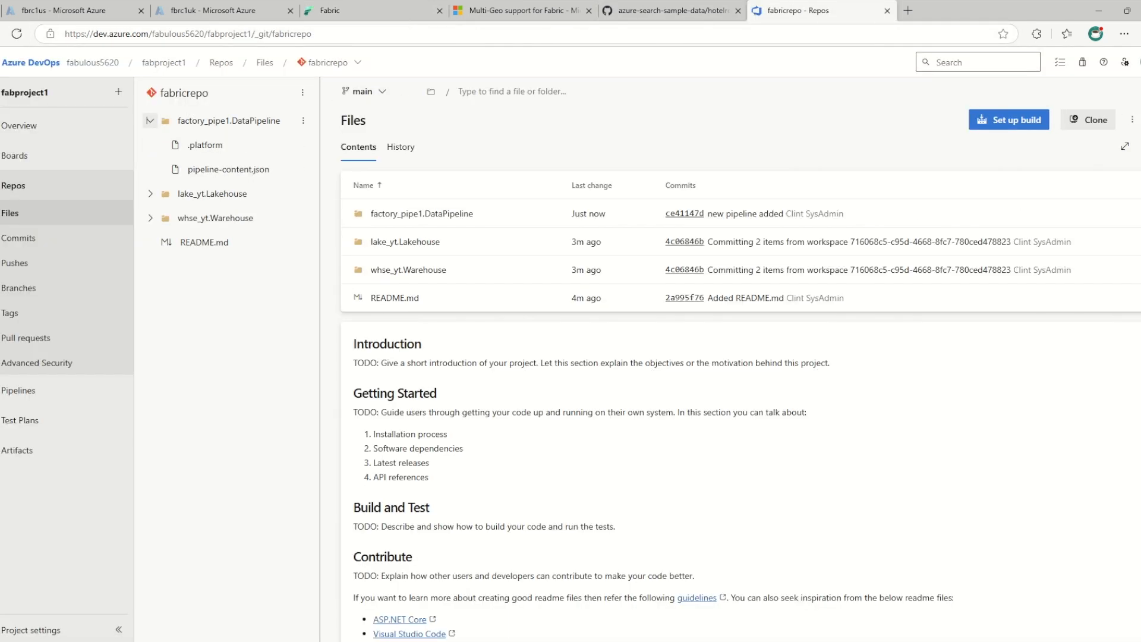
left_click(229, 170)
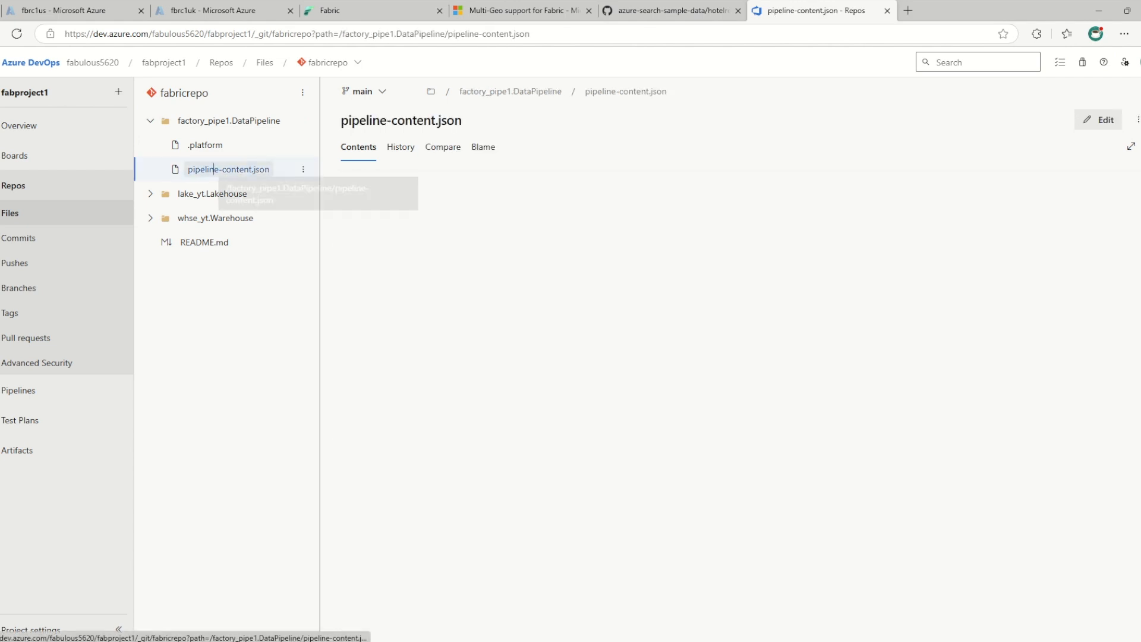
scroll(595, 404, "down", 8)
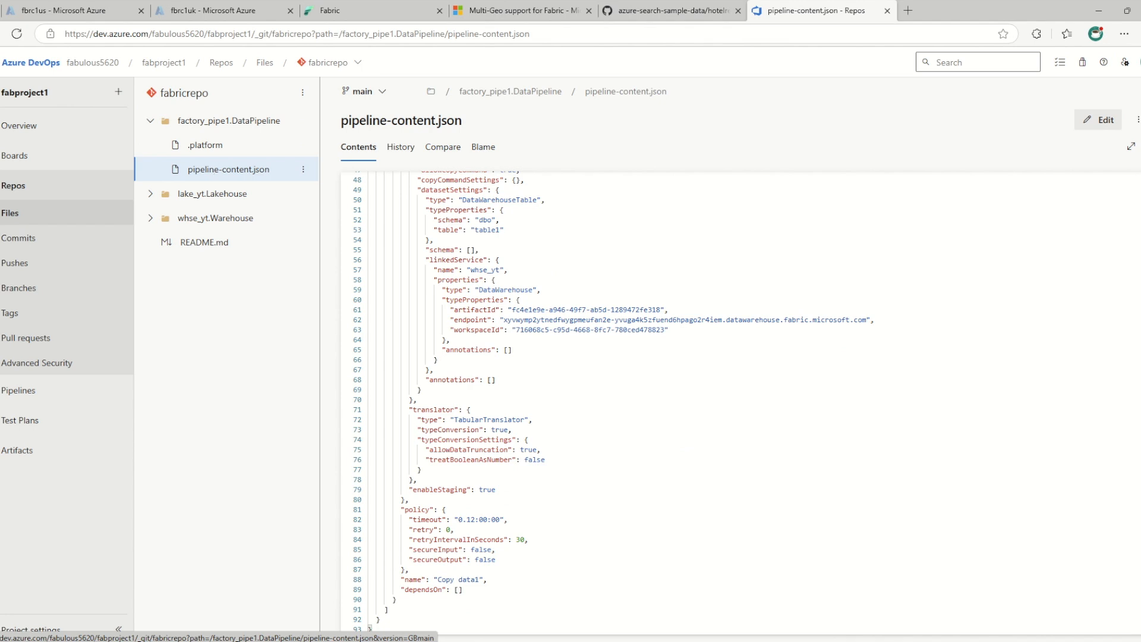
scroll(612, 401, "up", 8)
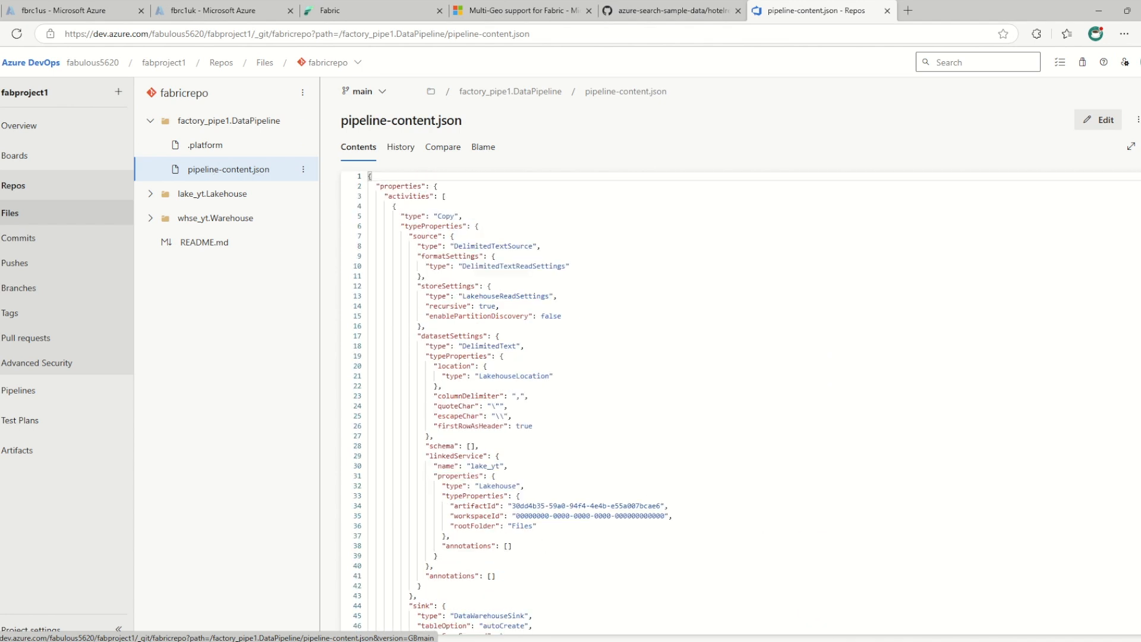
scroll(595, 404, "down", 1)
scroll(595, 404, "down", 6)
scroll(595, 404, "up", 6)
left_click(228, 170)
left_click(150, 121)
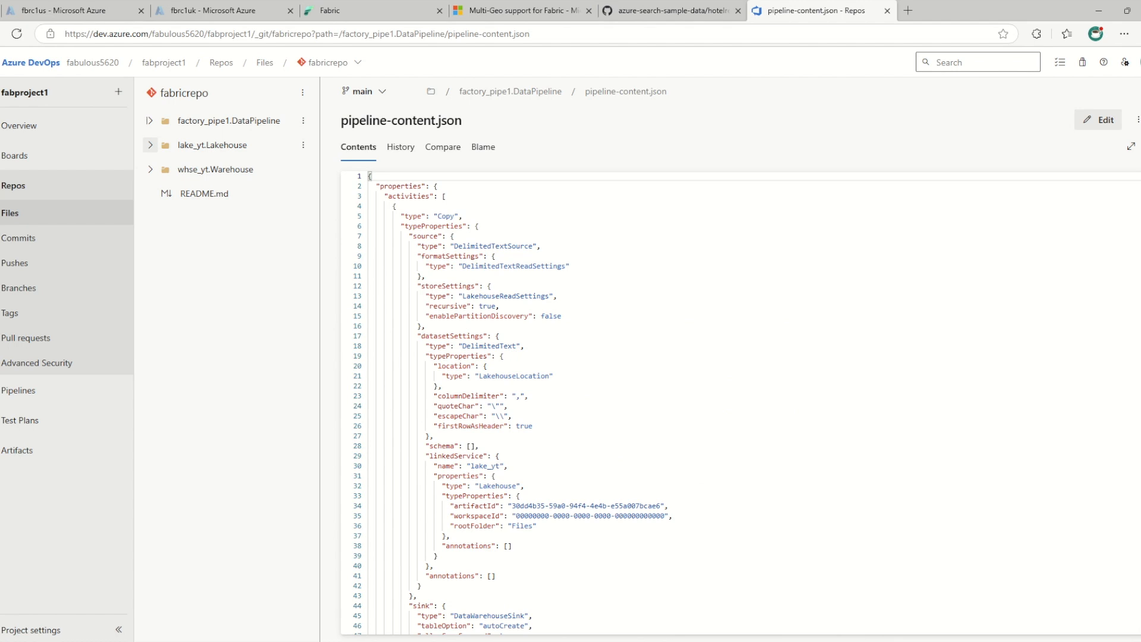
Switch back to Fabric, open the fireoff1 deployment pipeline and go to its Development workspace, yt-dev
left_click(309, 11)
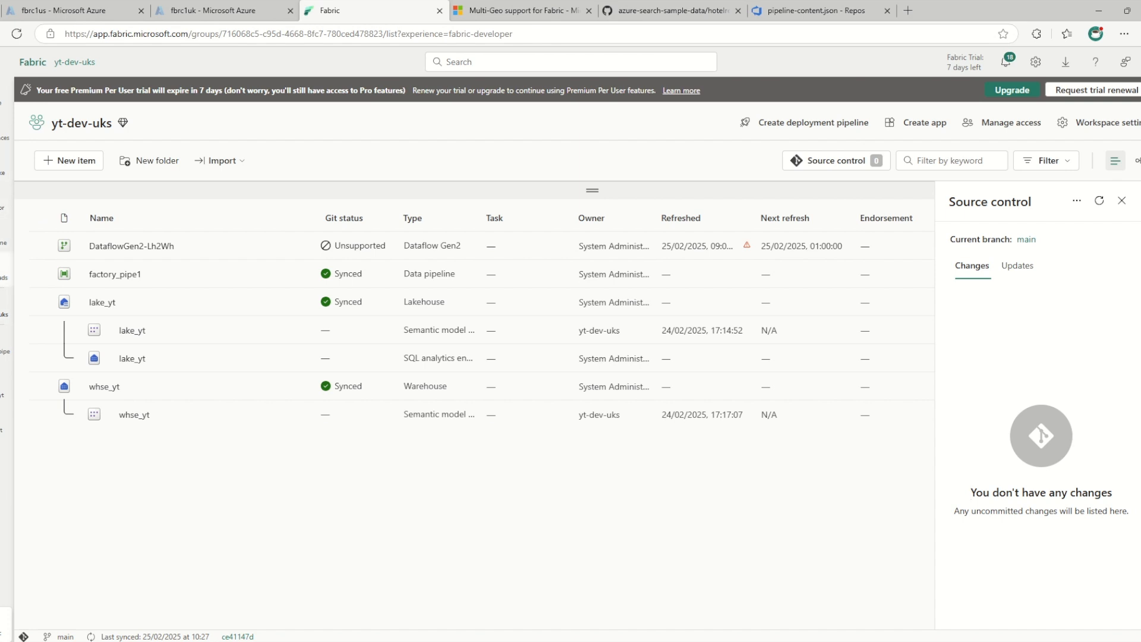
left_click(2, 456)
left_click(147, 455)
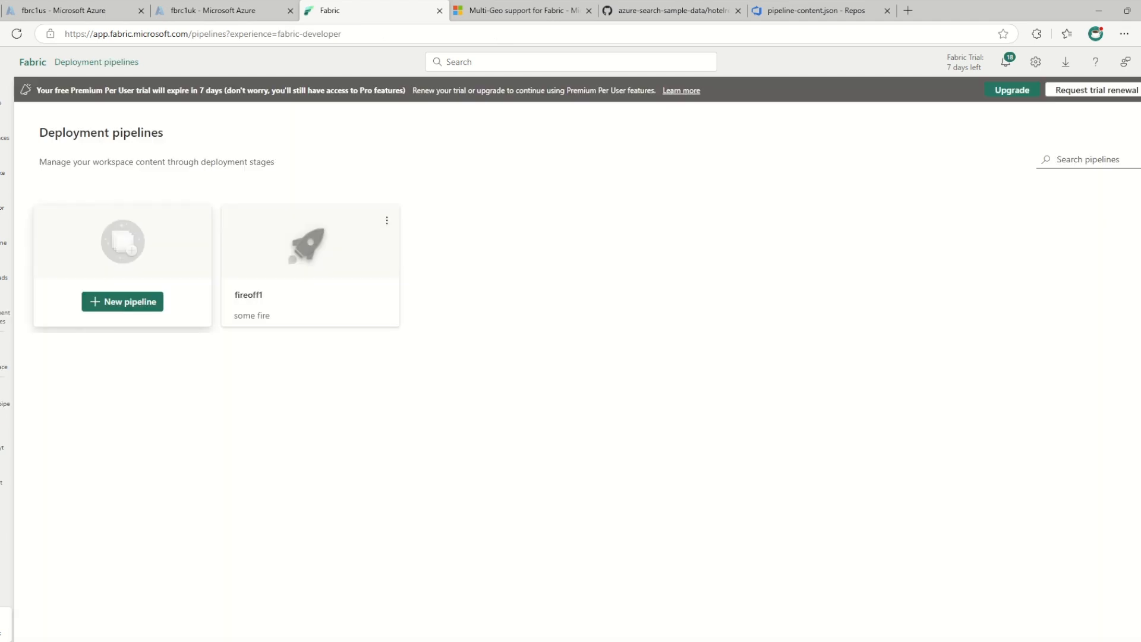
left_click(298, 280)
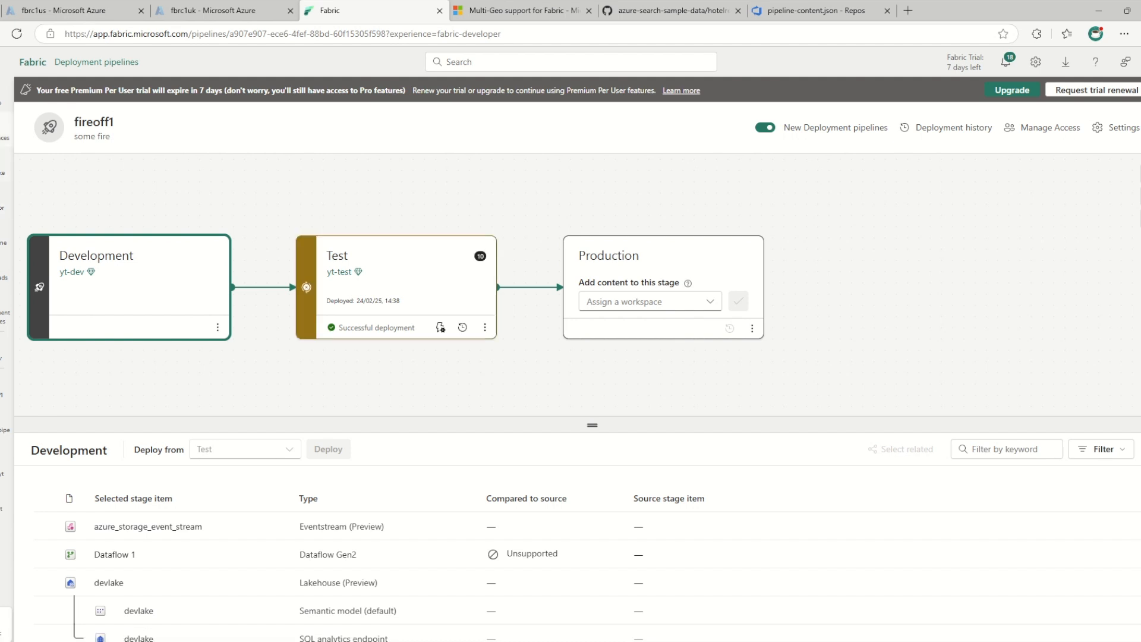
left_click(72, 272)
left_click(66, 251)
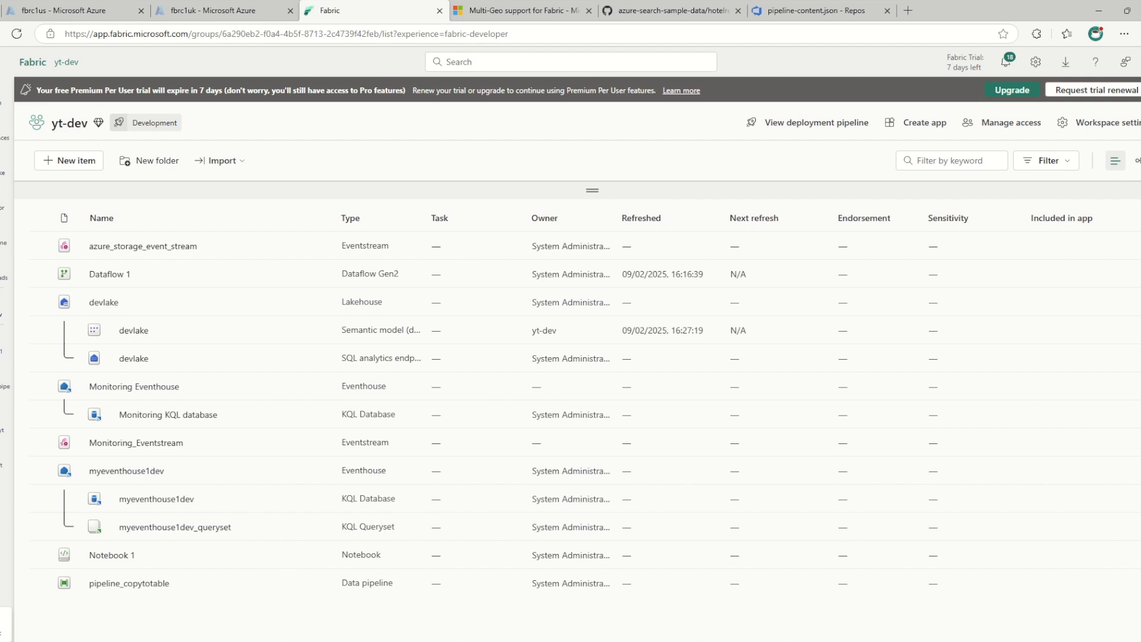
Check the license capacity and region in the yt-dev workspace settings
left_click(1097, 123)
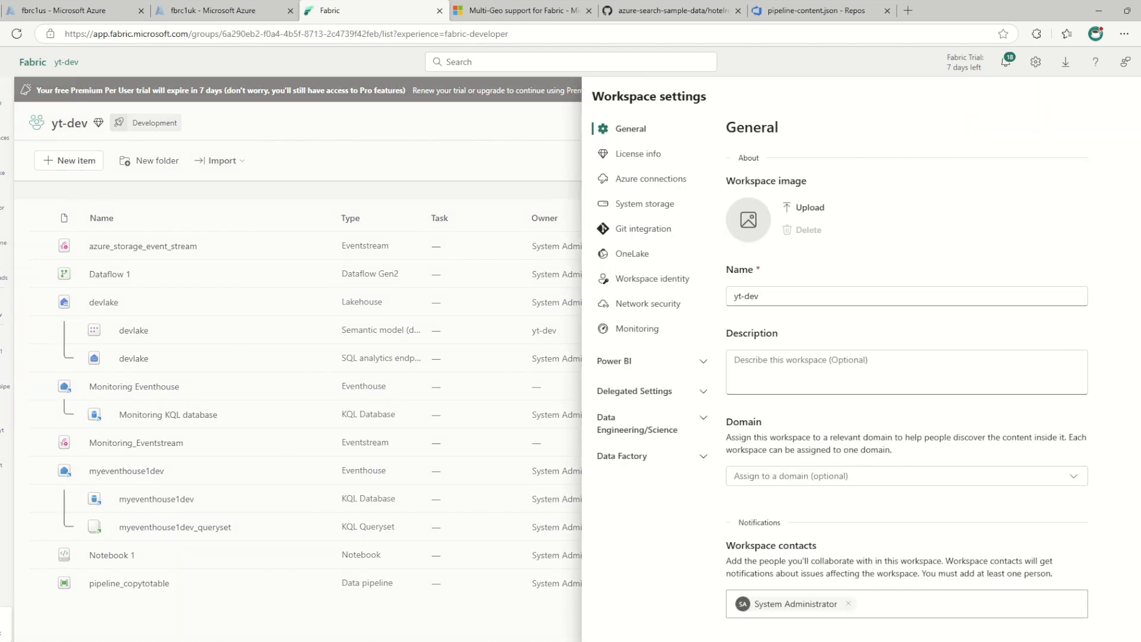
left_click(639, 154)
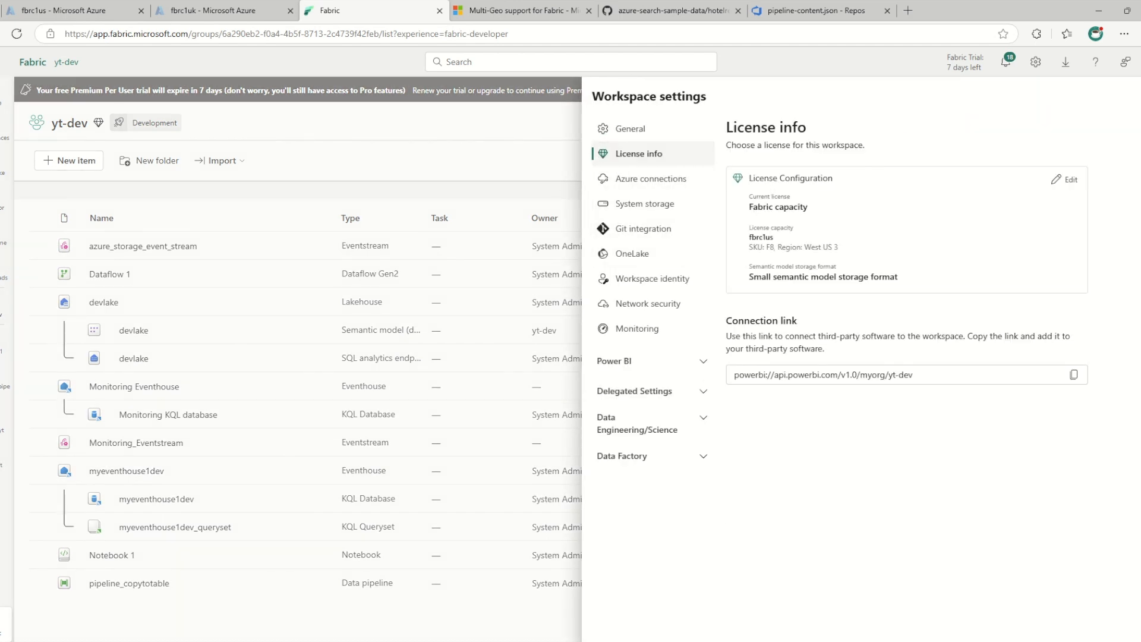
left_click_drag(778, 247, 840, 248)
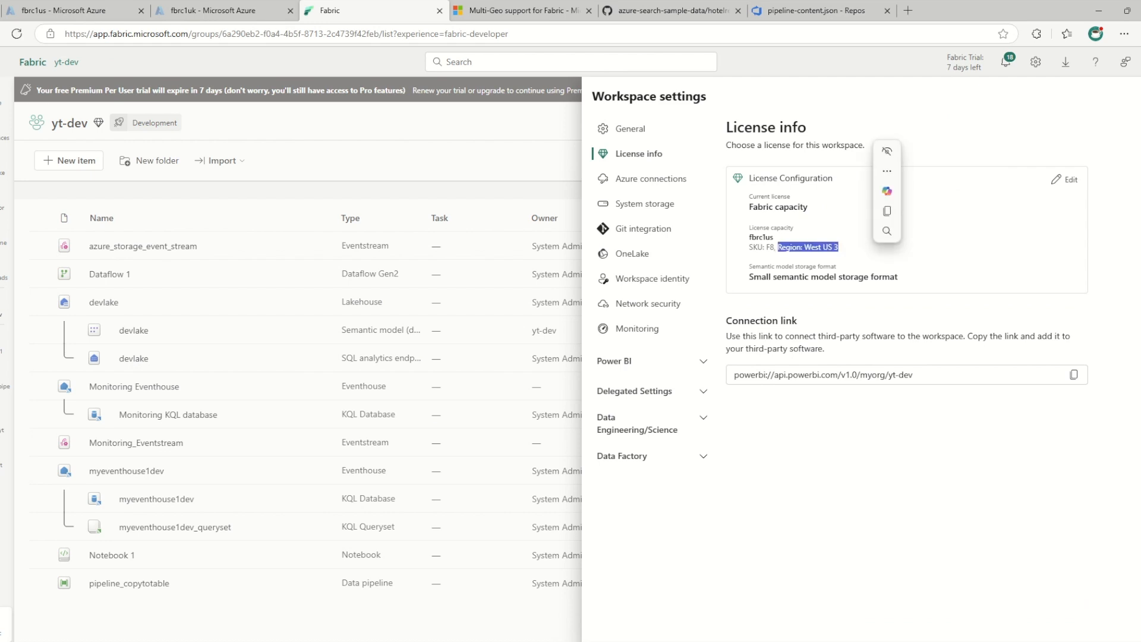
left_click(859, 252)
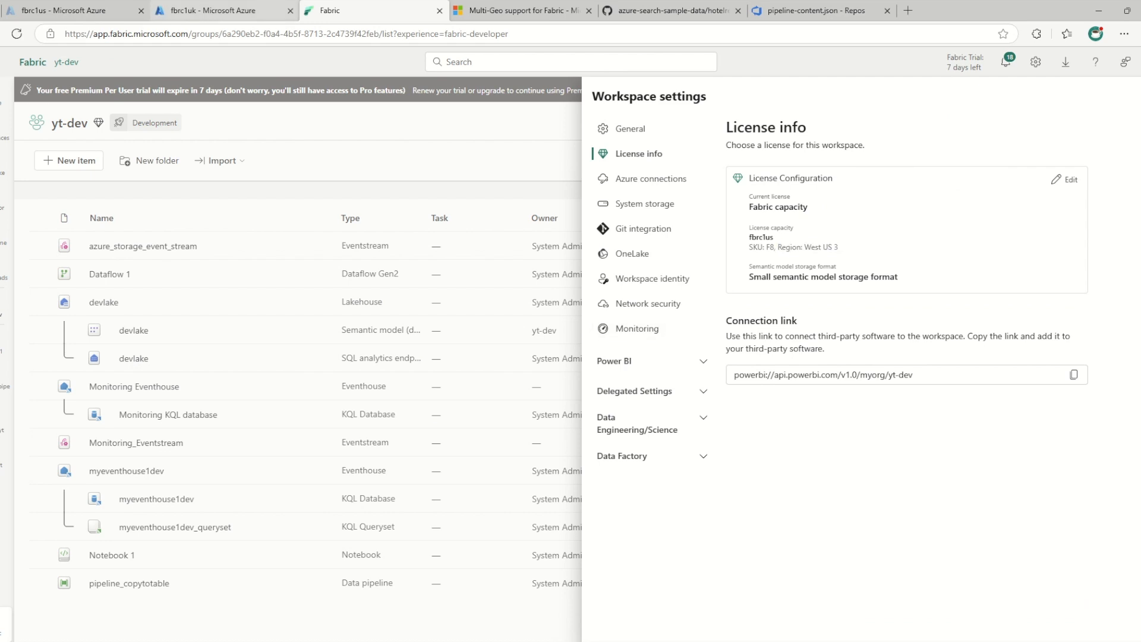
Switch to the Azure portal and resume the fbrc1us Fabric capacity used by yt-dev
left_click(77, 10)
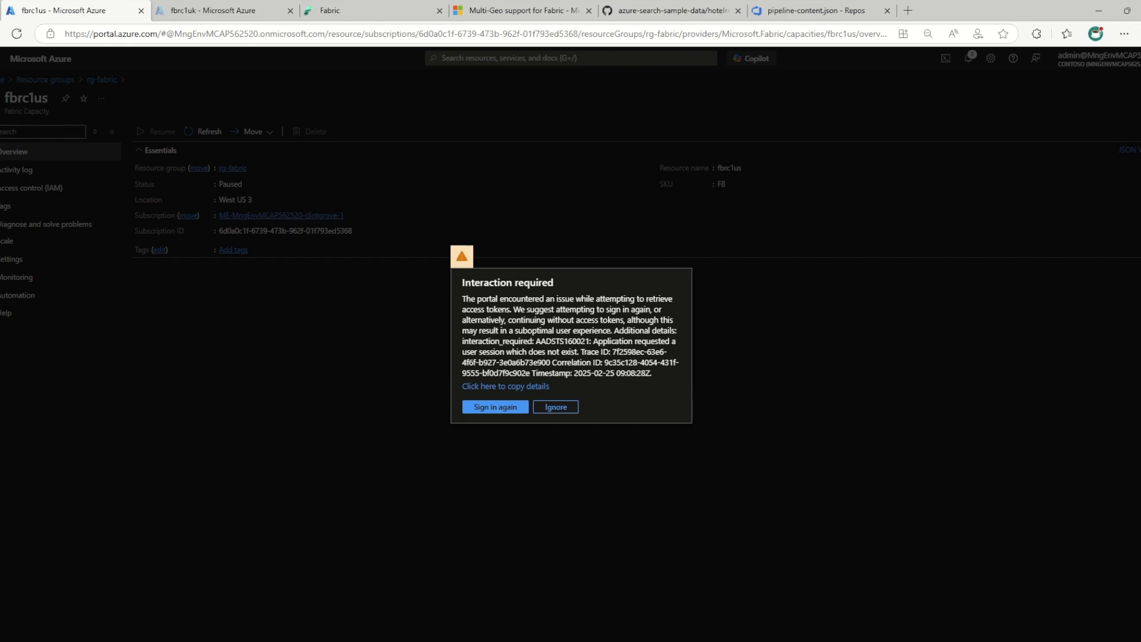
left_click(496, 407)
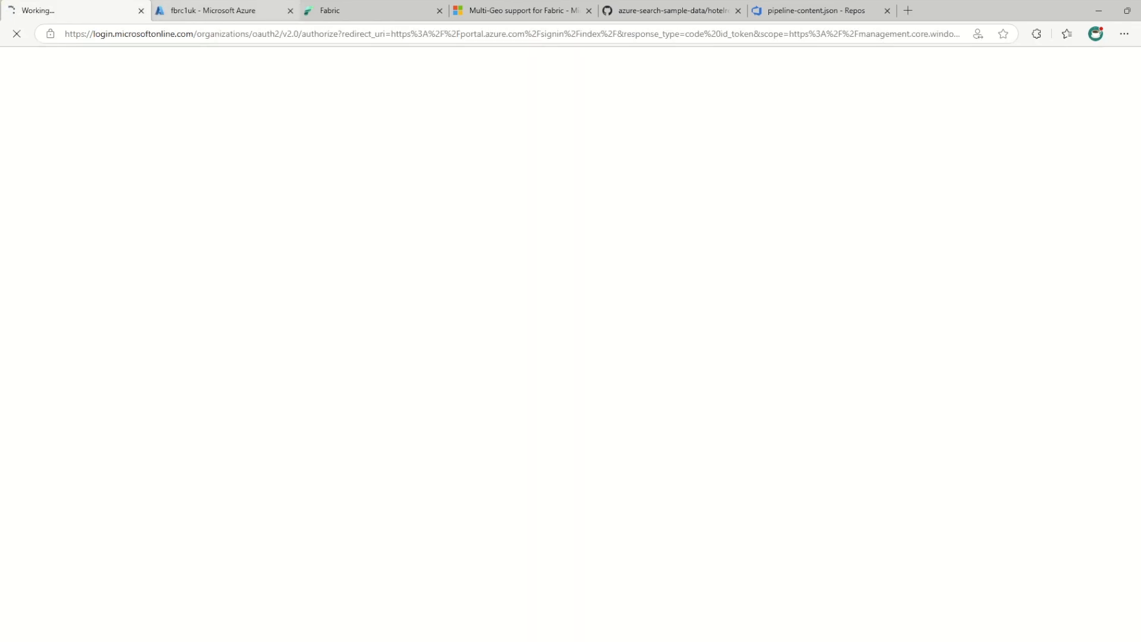
left_click(141, 11)
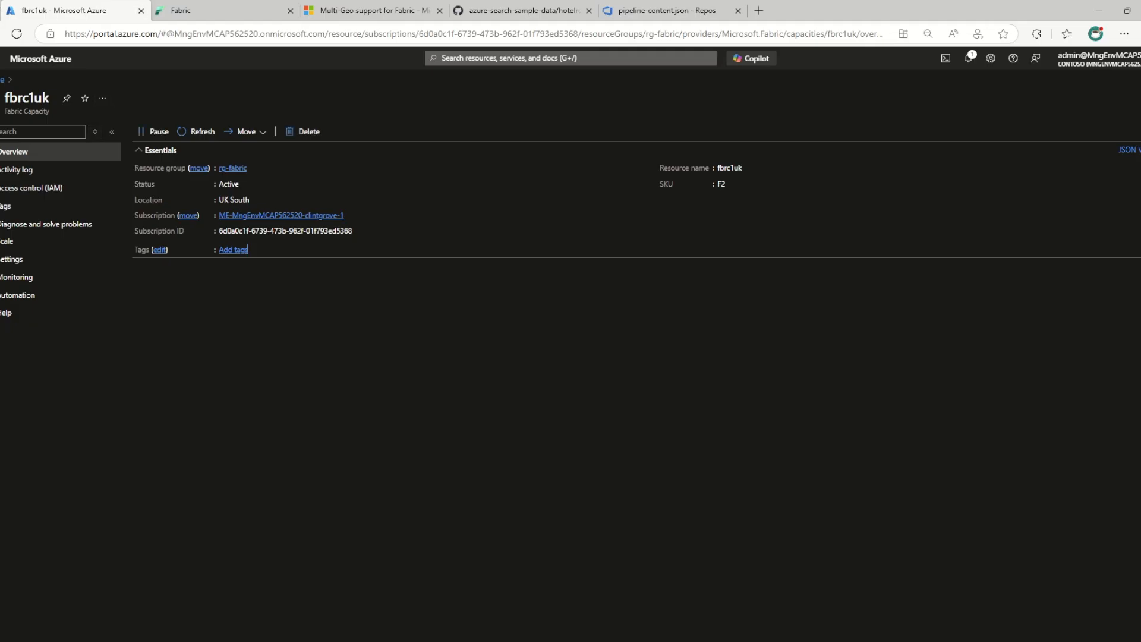
left_click(2, 80)
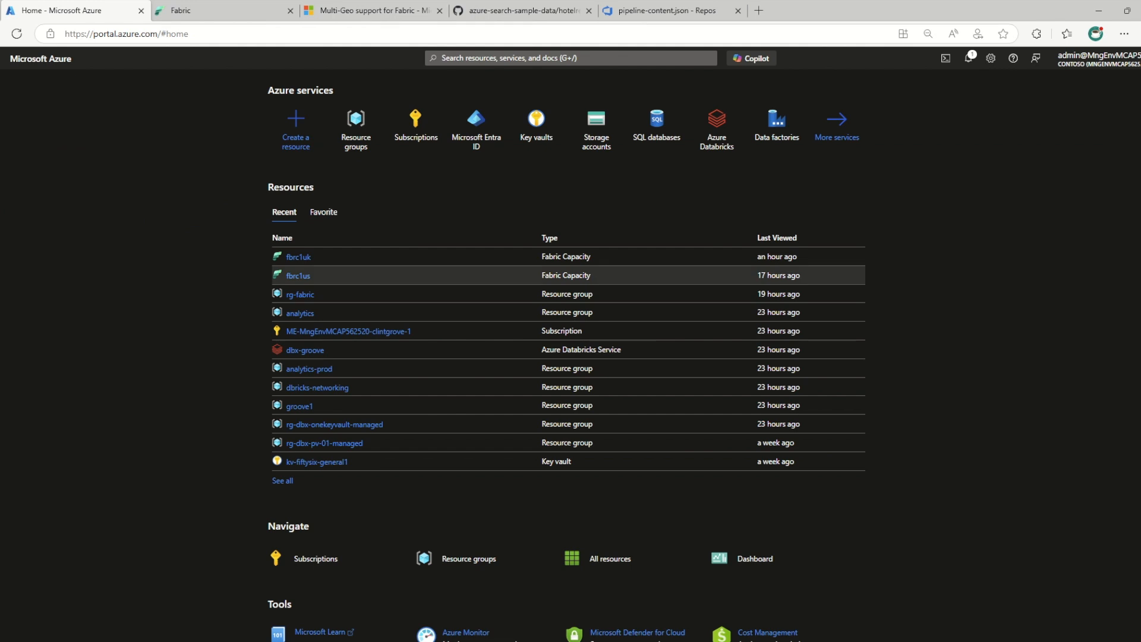
left_click(298, 275)
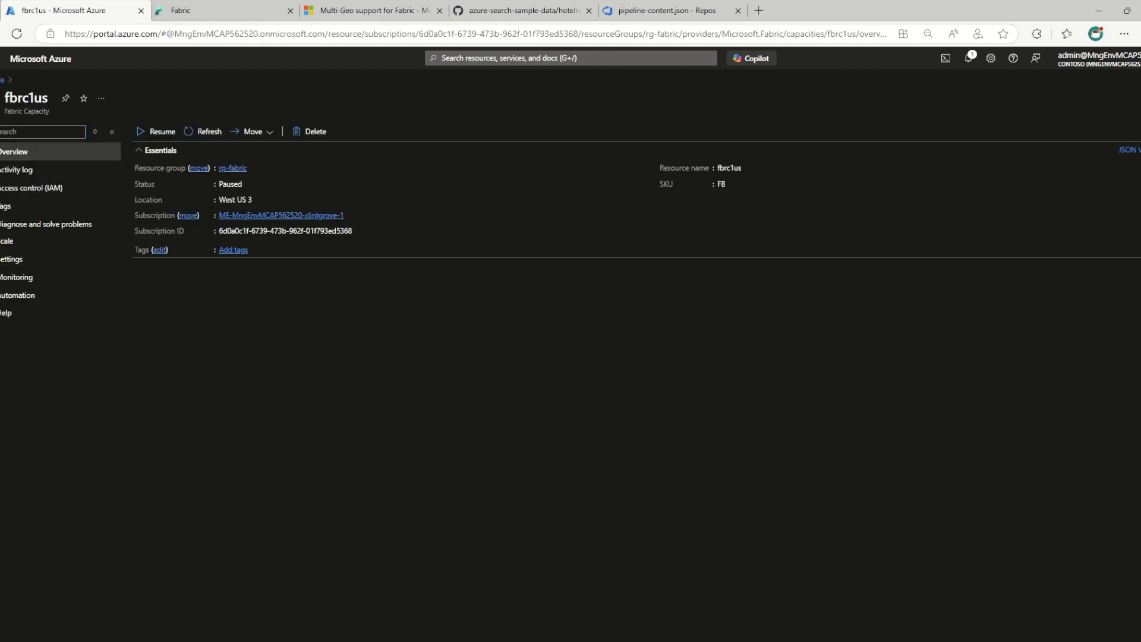
left_click(158, 131)
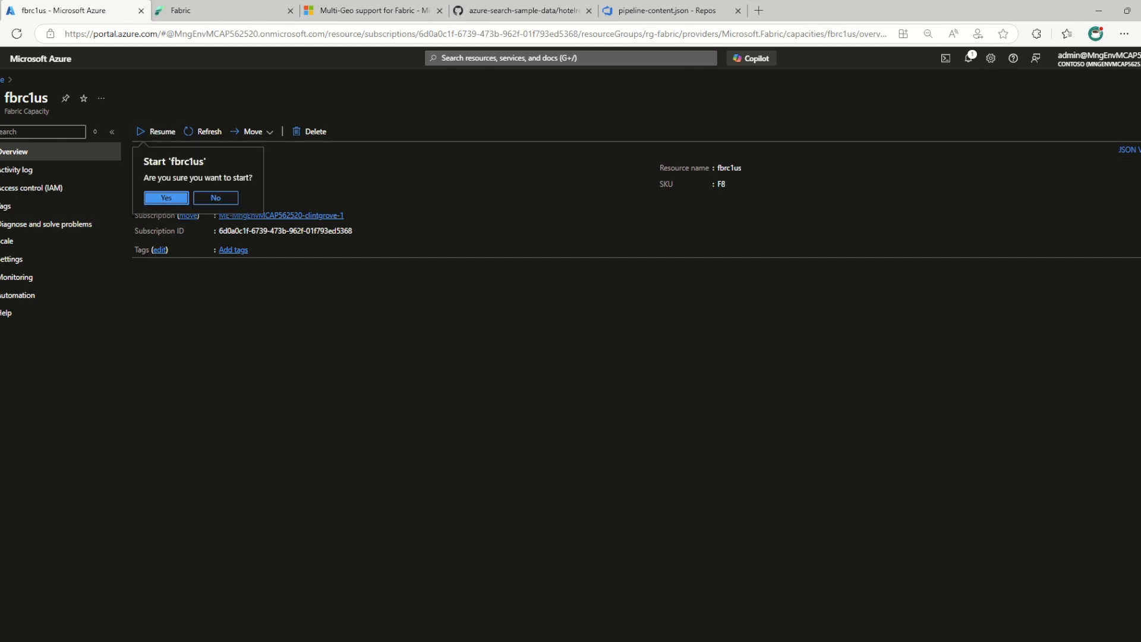
left_click(166, 198)
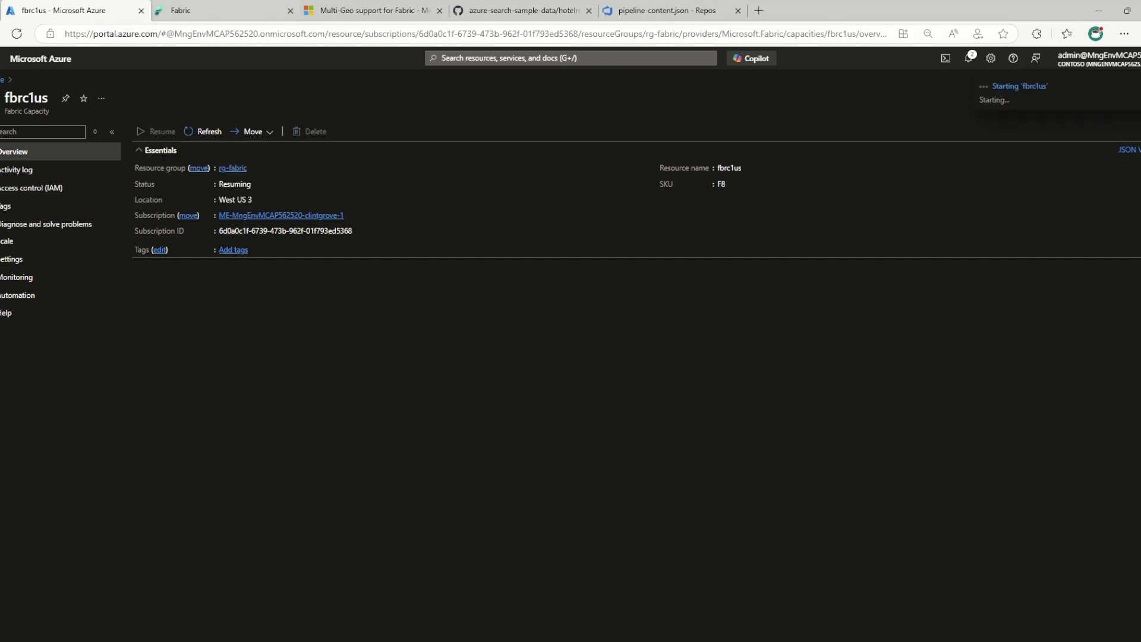
Switch back to Fabric and connect the yt-dev workspace's Git integration to Azure DevOps with the AAD account
left_click(221, 11)
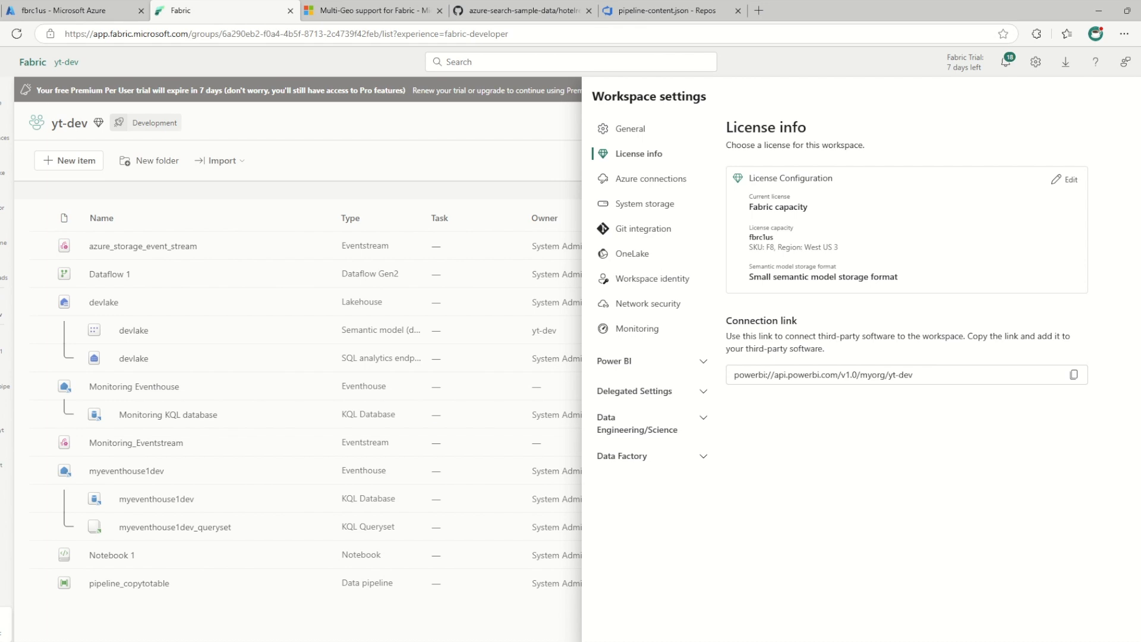
left_click(644, 228)
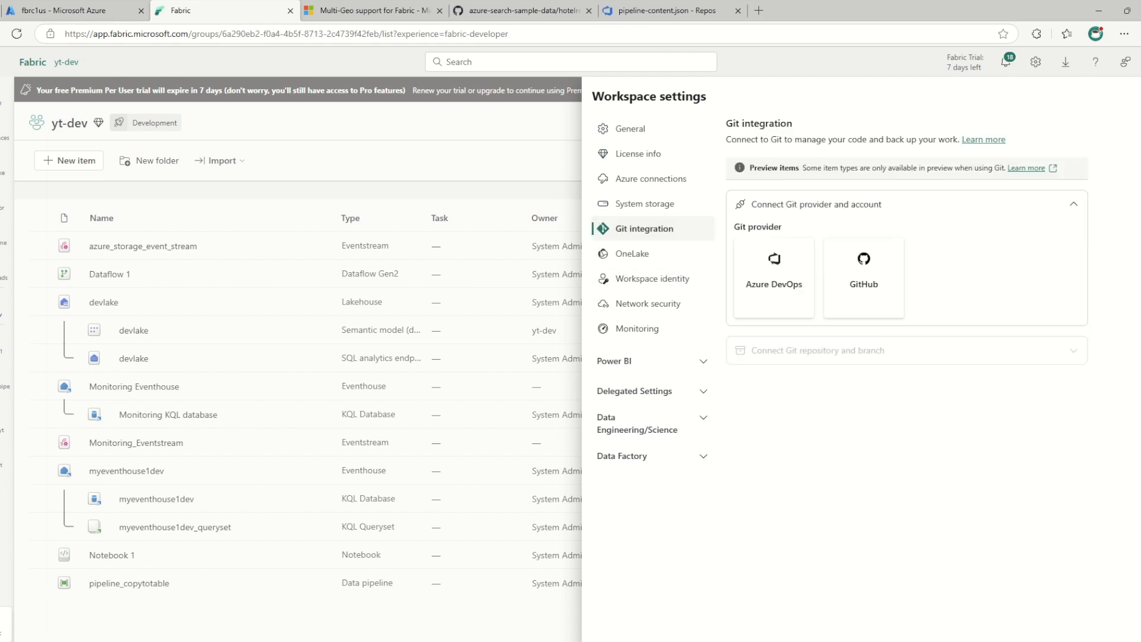
left_click(774, 277)
left_click(757, 405)
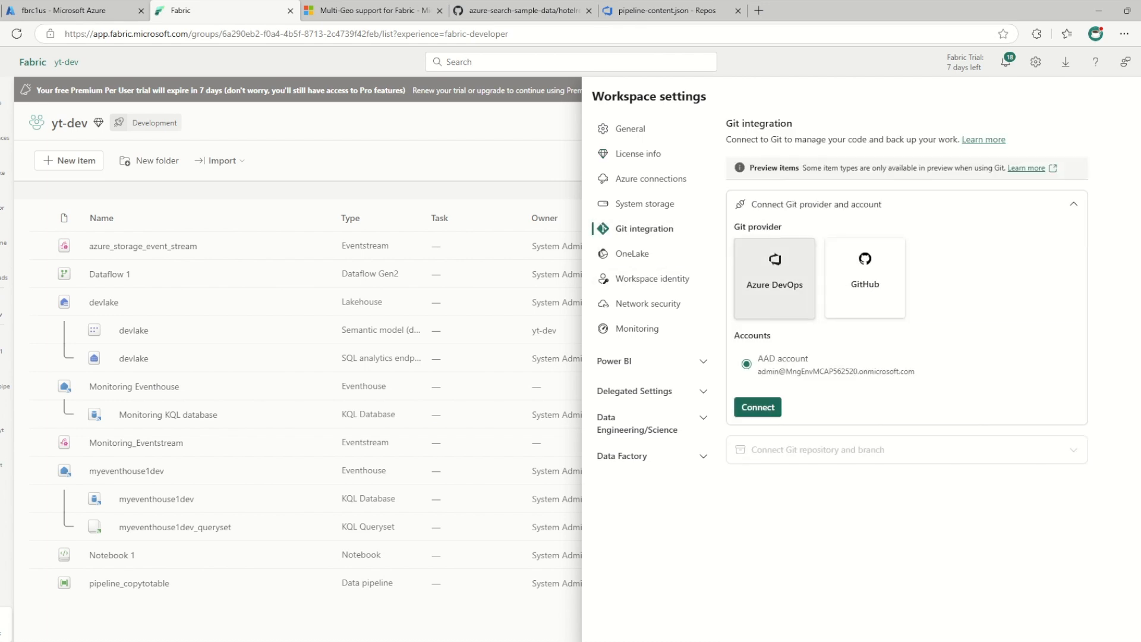
Try to connect and sync yt-dev with organization fabulous5620, project fabproject1, repository fabricrepo and branch main
left_click(846, 383)
left_click(773, 426)
left_click(845, 430)
left_click(767, 471)
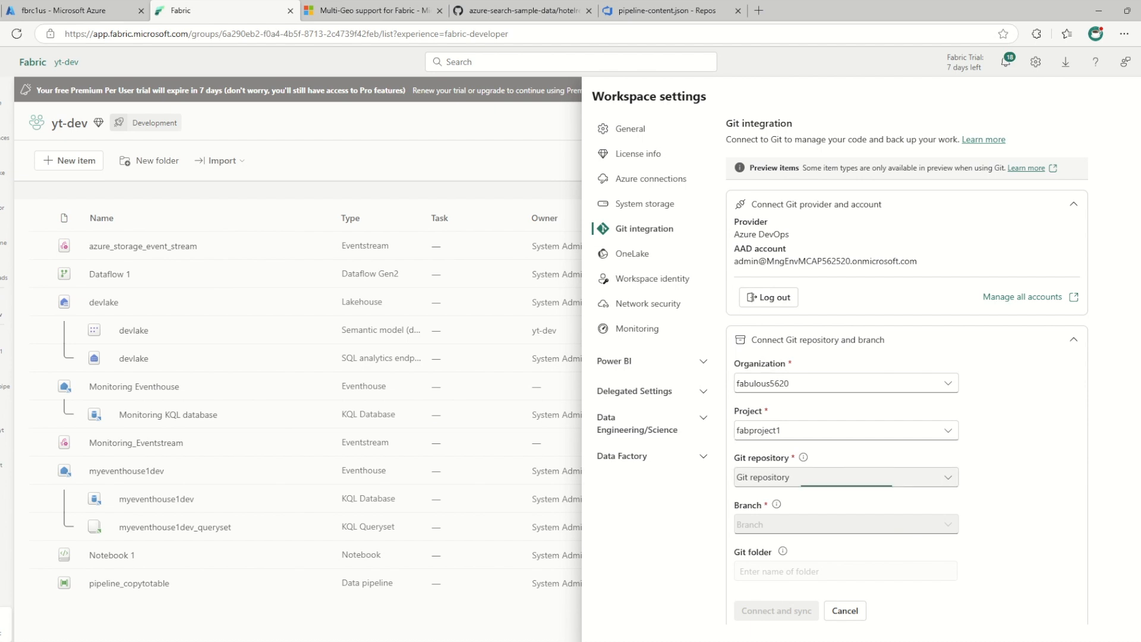
left_click(846, 476)
left_click(766, 537)
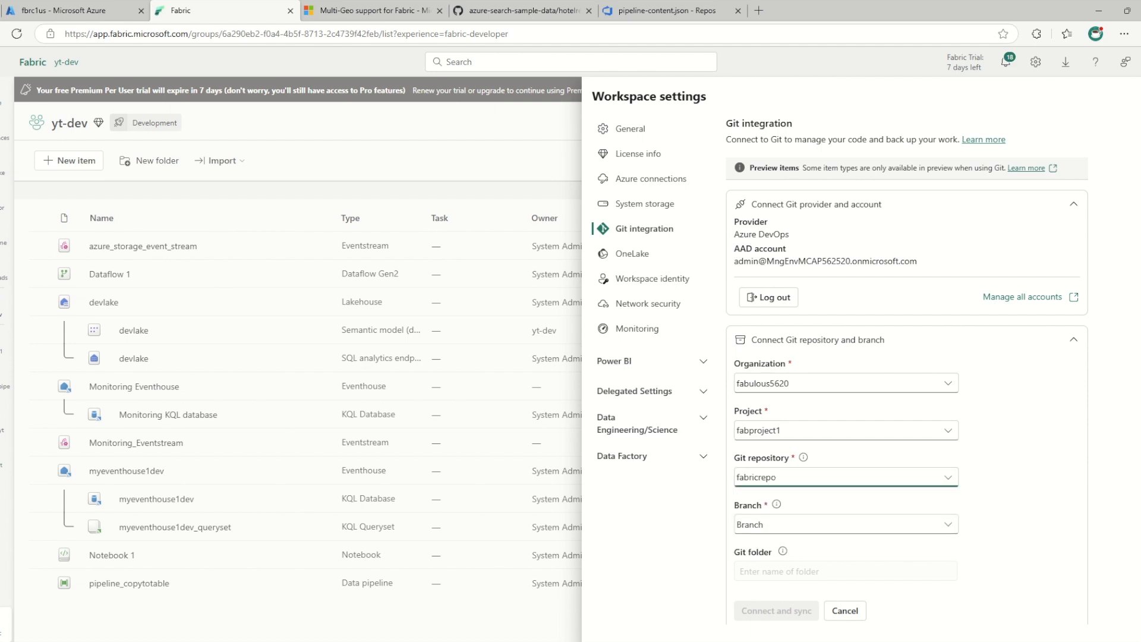
left_click(846, 524)
left_click(767, 593)
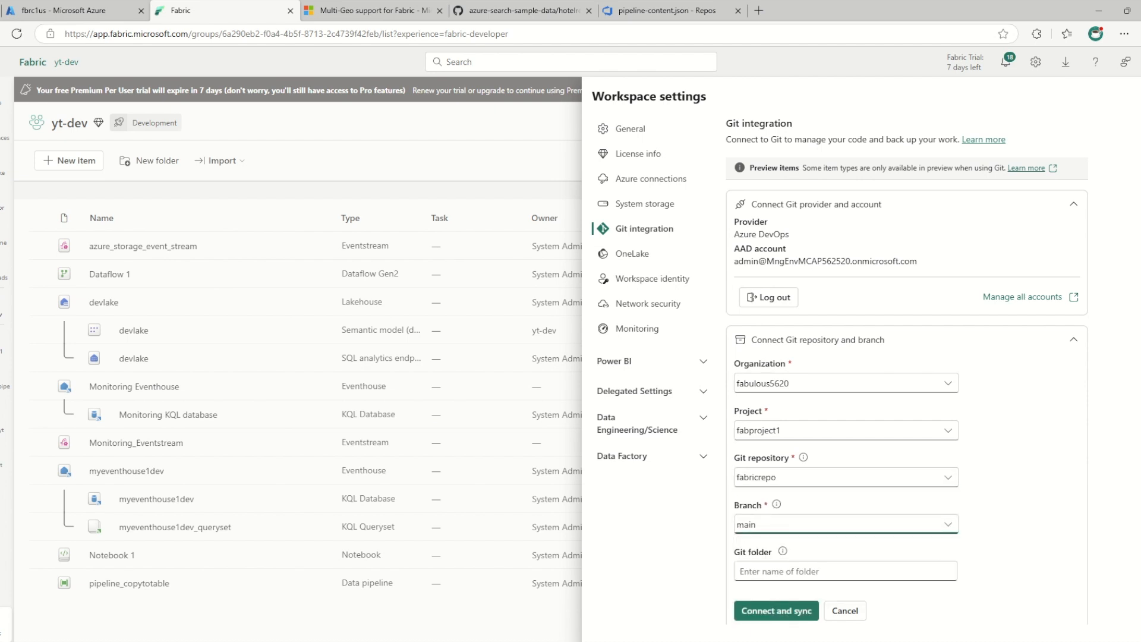
left_click(777, 611)
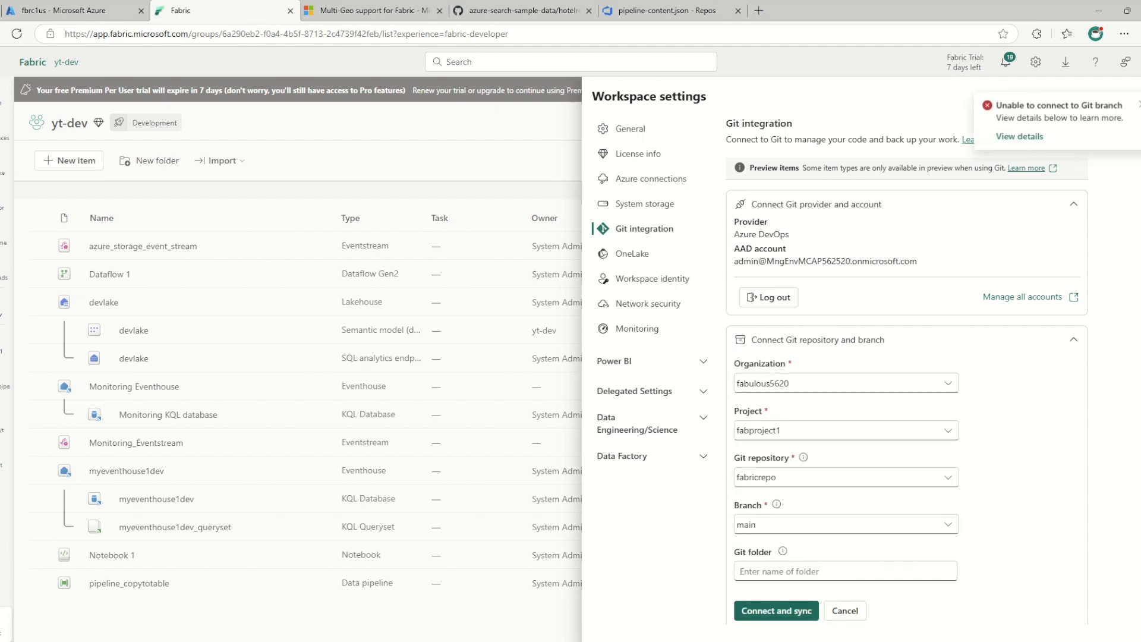
Read the message and expanded details of the Git branch connection error, and dismiss it
left_click(1019, 138)
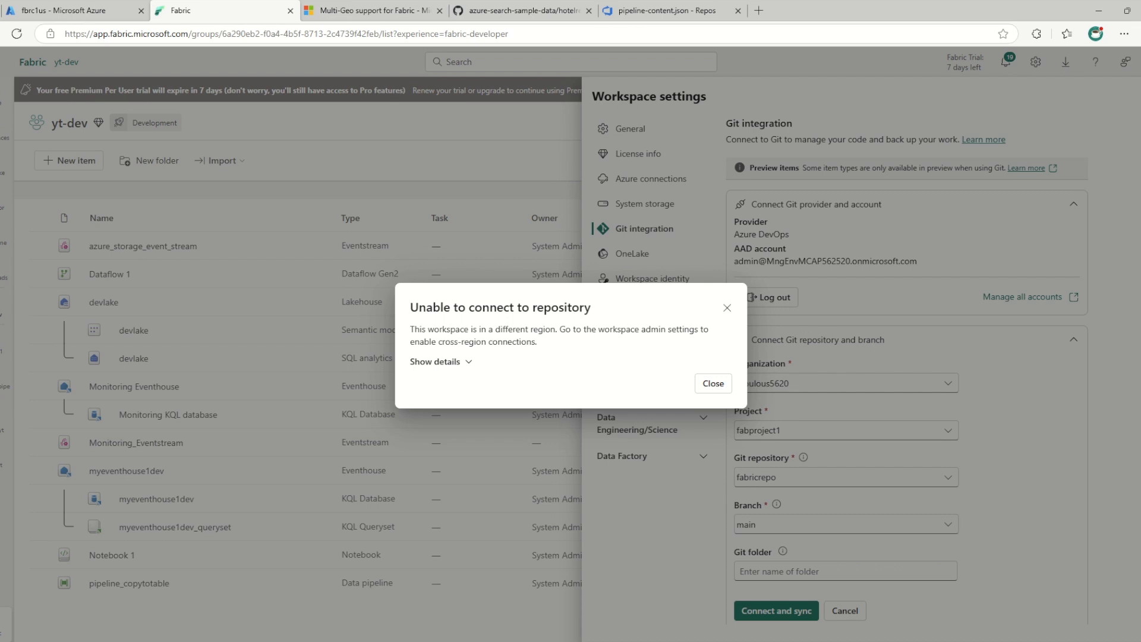
left_click_drag(559, 329, 537, 342)
left_click(437, 342)
left_click_drag(437, 341, 488, 342)
left_click(434, 361)
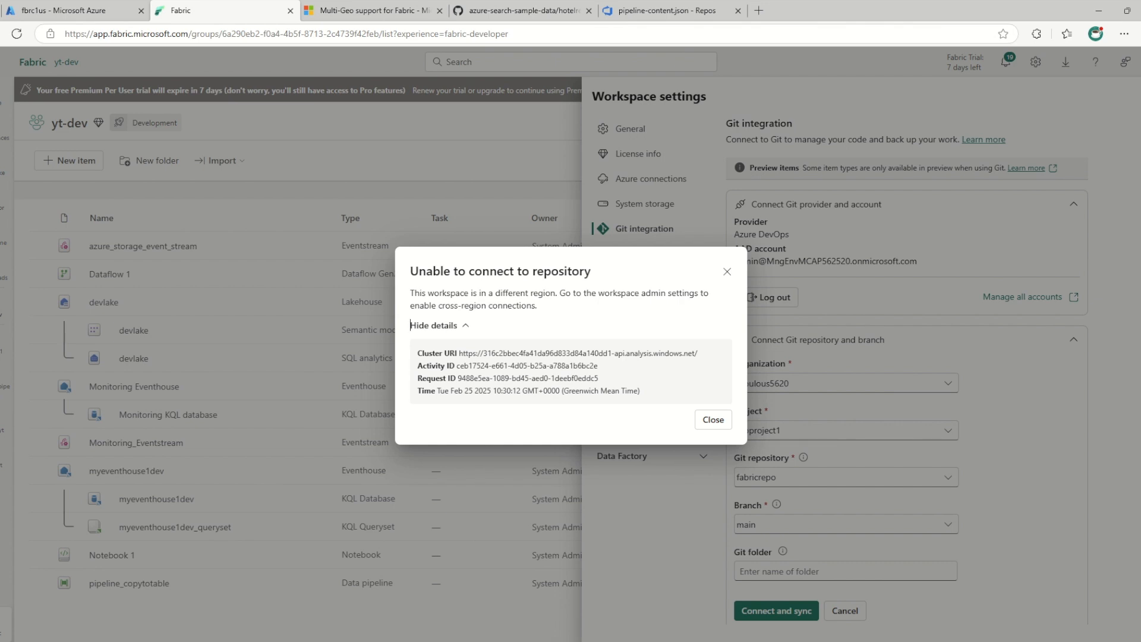
left_click_drag(566, 293, 538, 305)
left_click(605, 306)
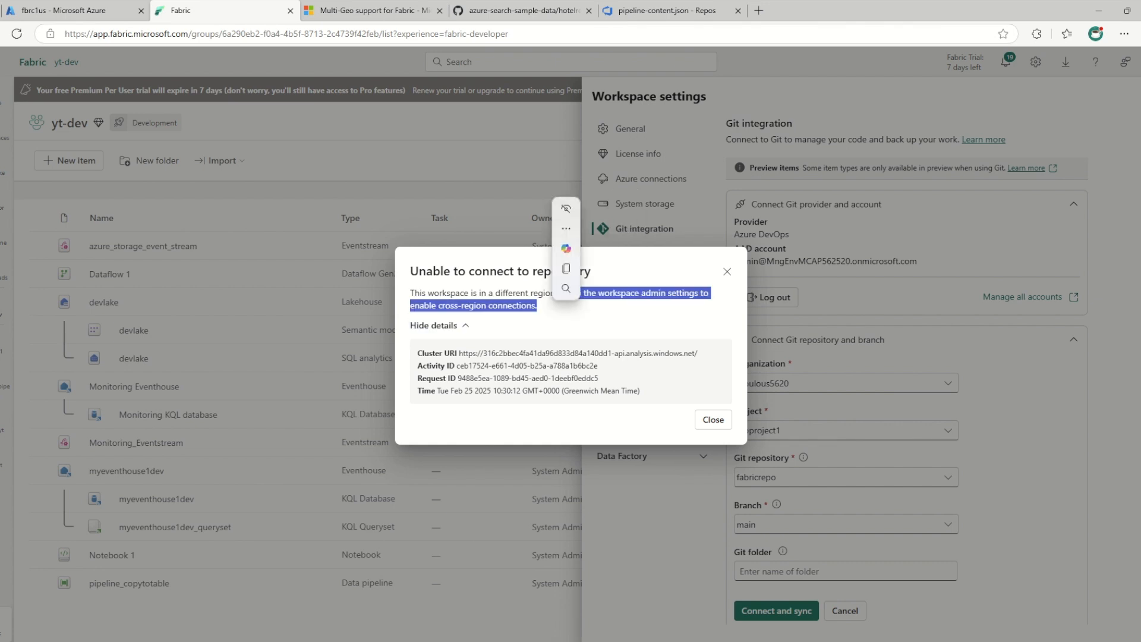
left_click(437, 325)
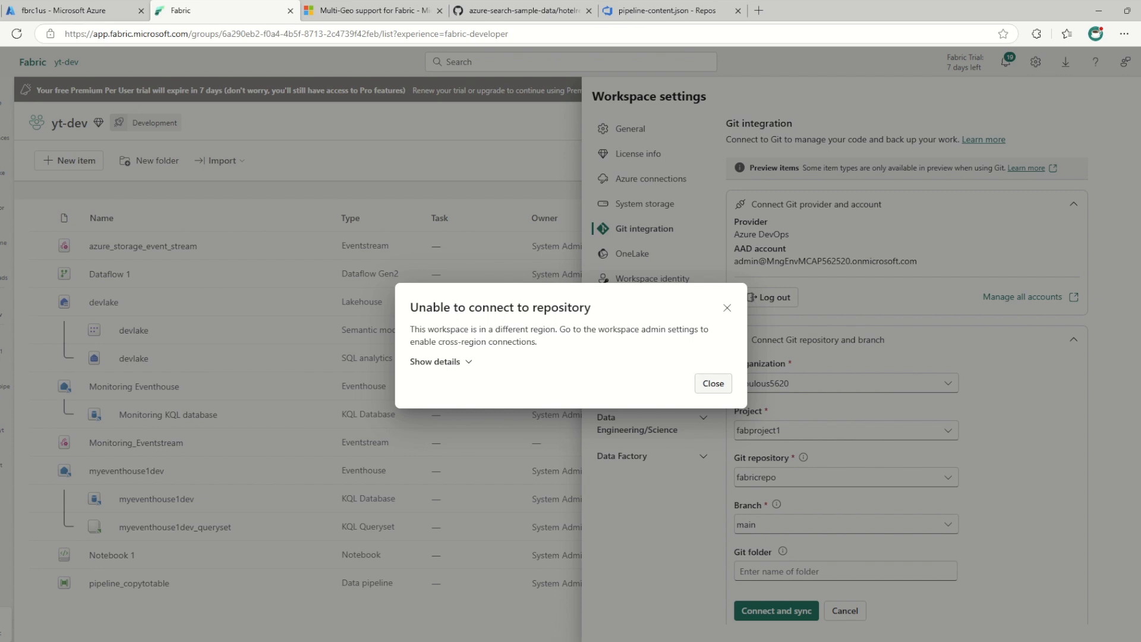
left_click(707, 383)
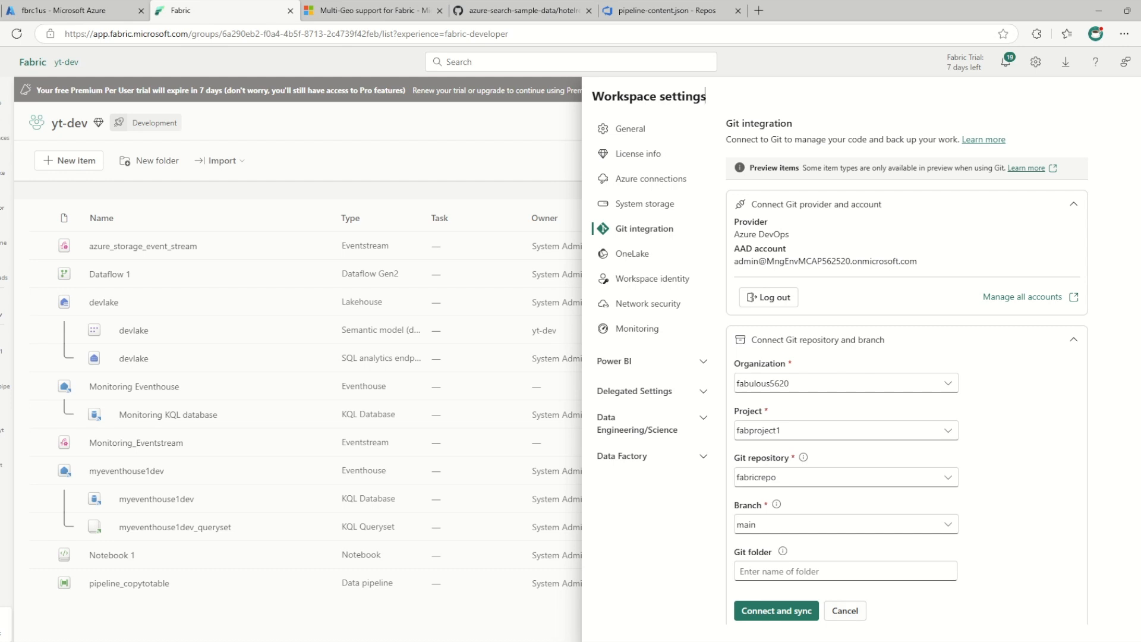
Reopen the yt-dev workspace settings and examine the general options and license configuration for a cross-region setting
left_click(1035, 62)
left_click(1035, 62)
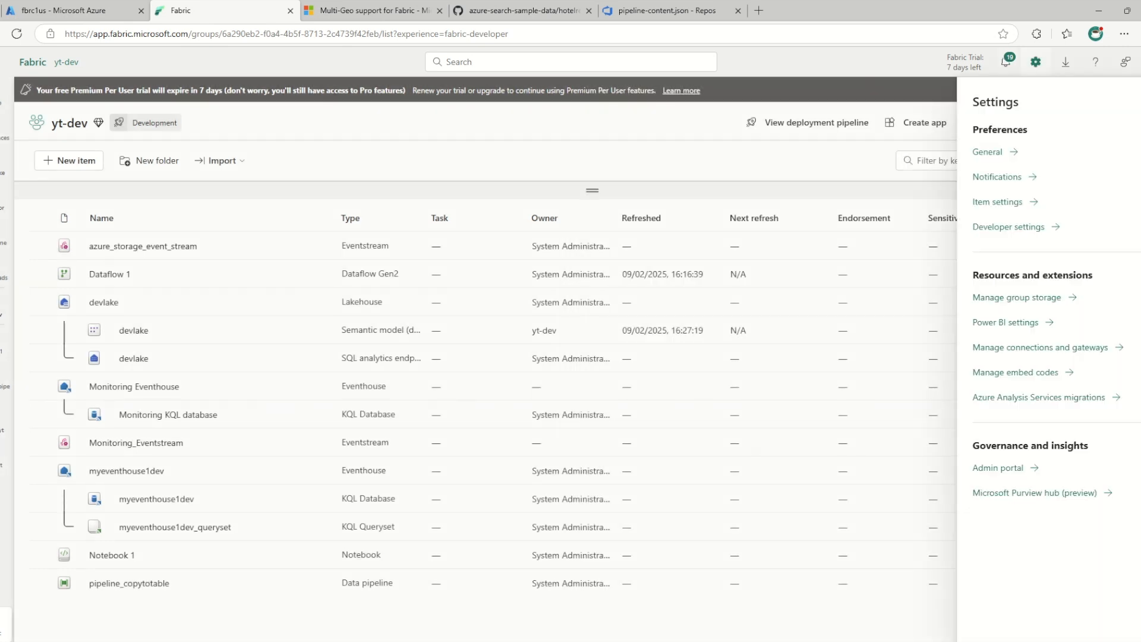
left_click(1035, 62)
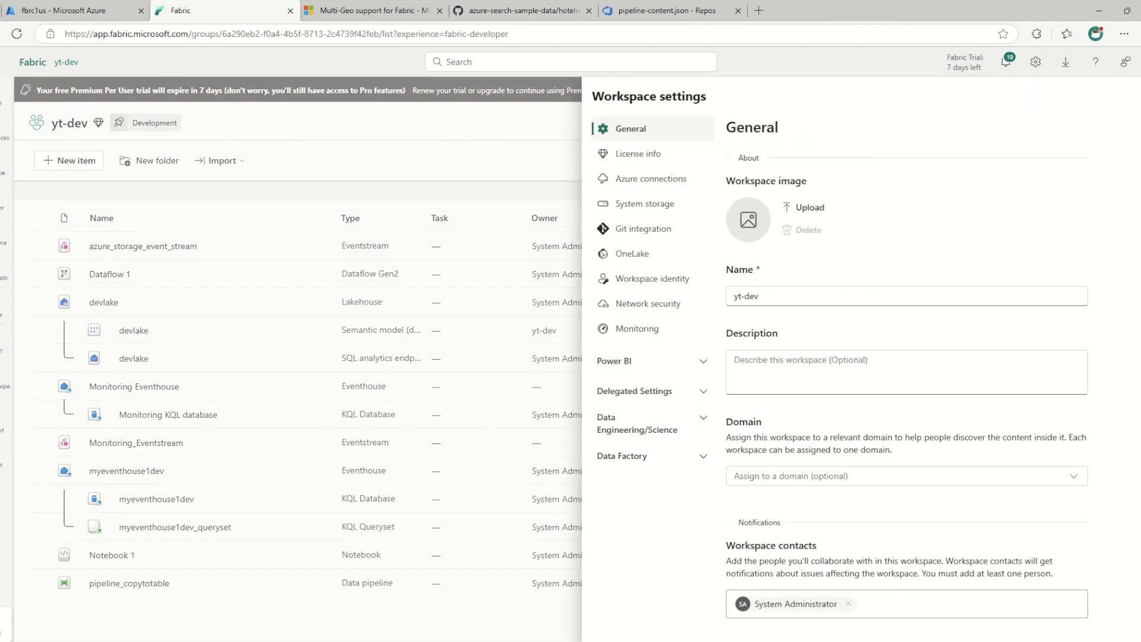
scroll(907, 369, "down", 5)
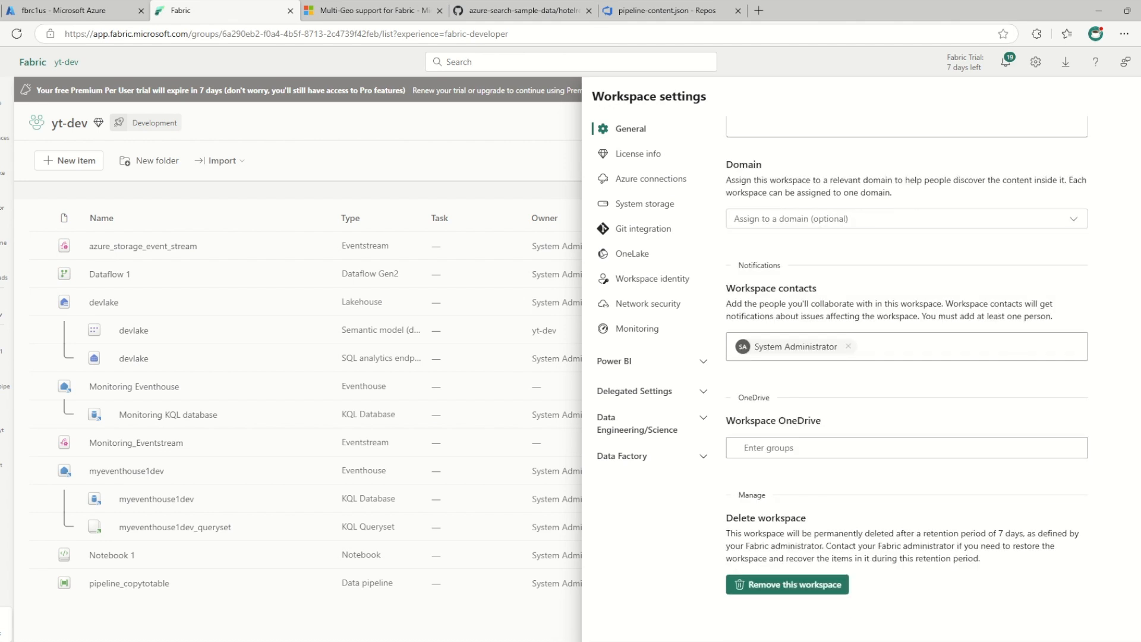
scroll(907, 368, "up", 3)
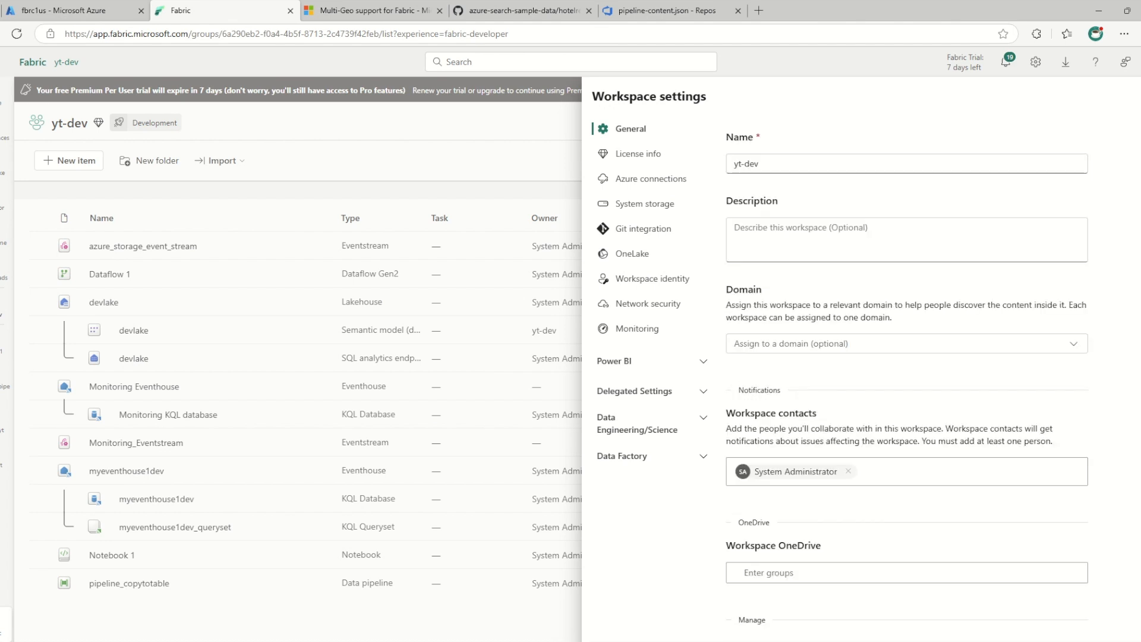
scroll(907, 368, "up", 1)
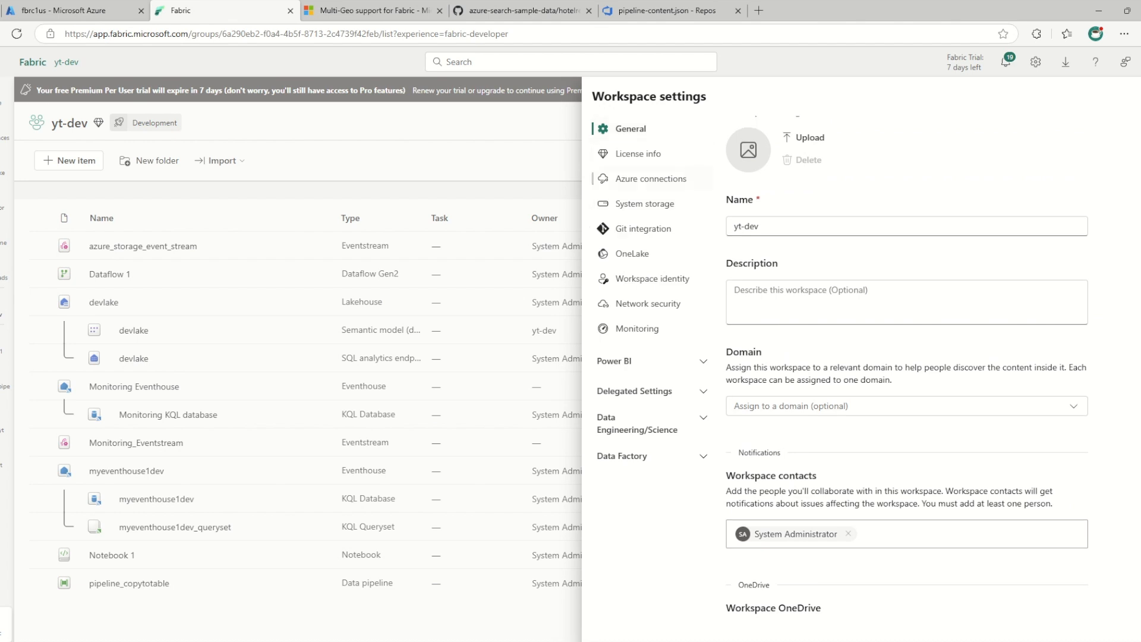
left_click(639, 153)
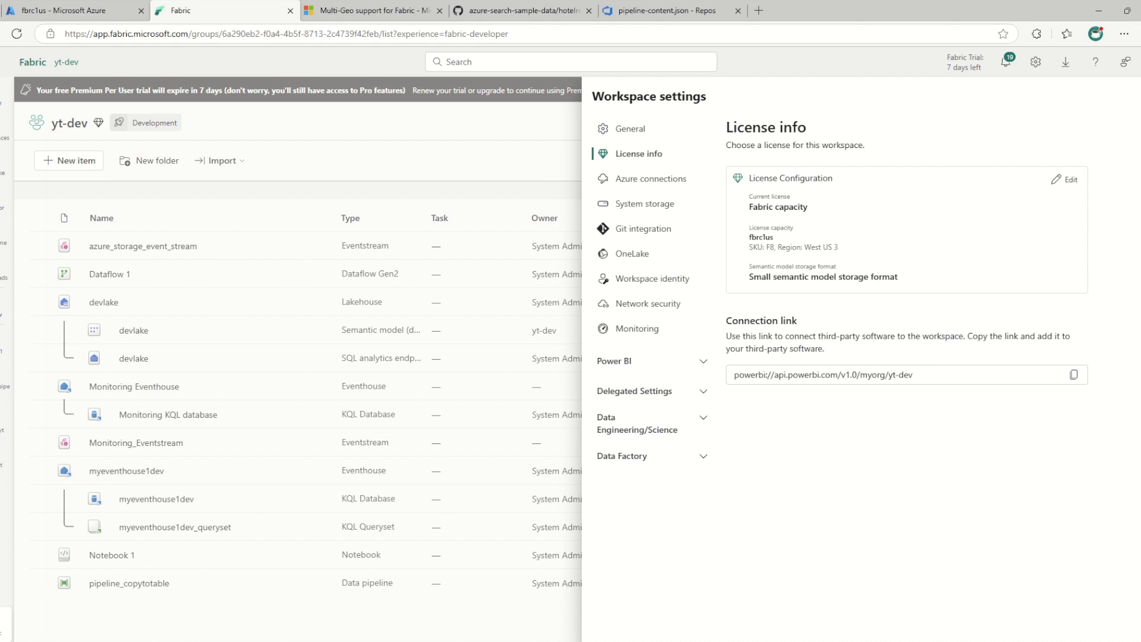
left_click(1071, 179)
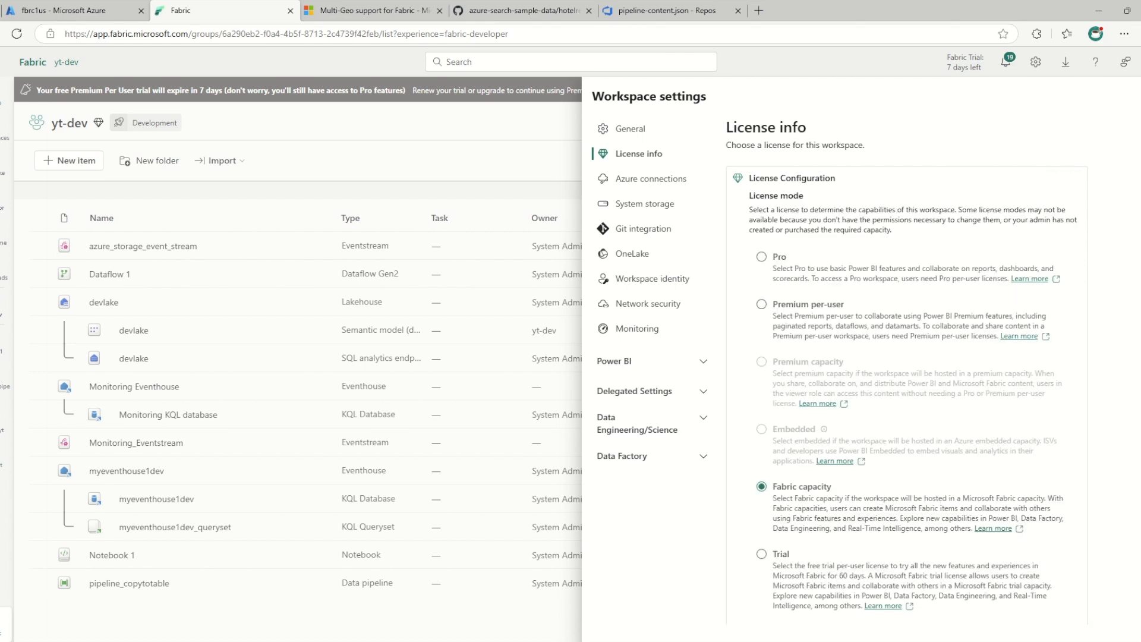
scroll(907, 357, "down", 5)
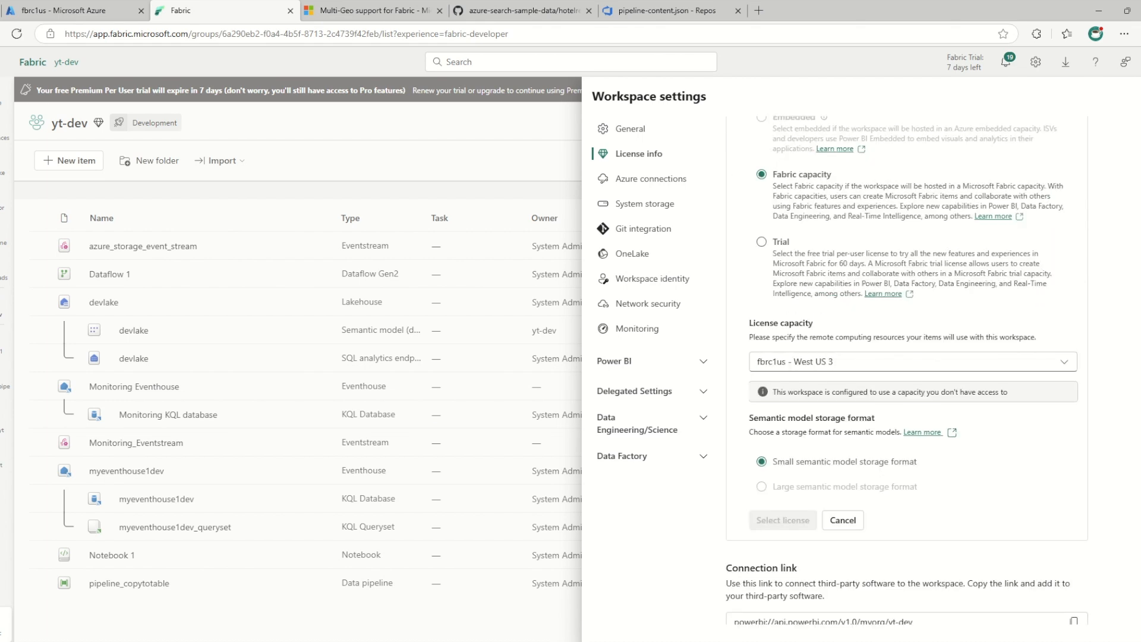
scroll(907, 357, "up", 4)
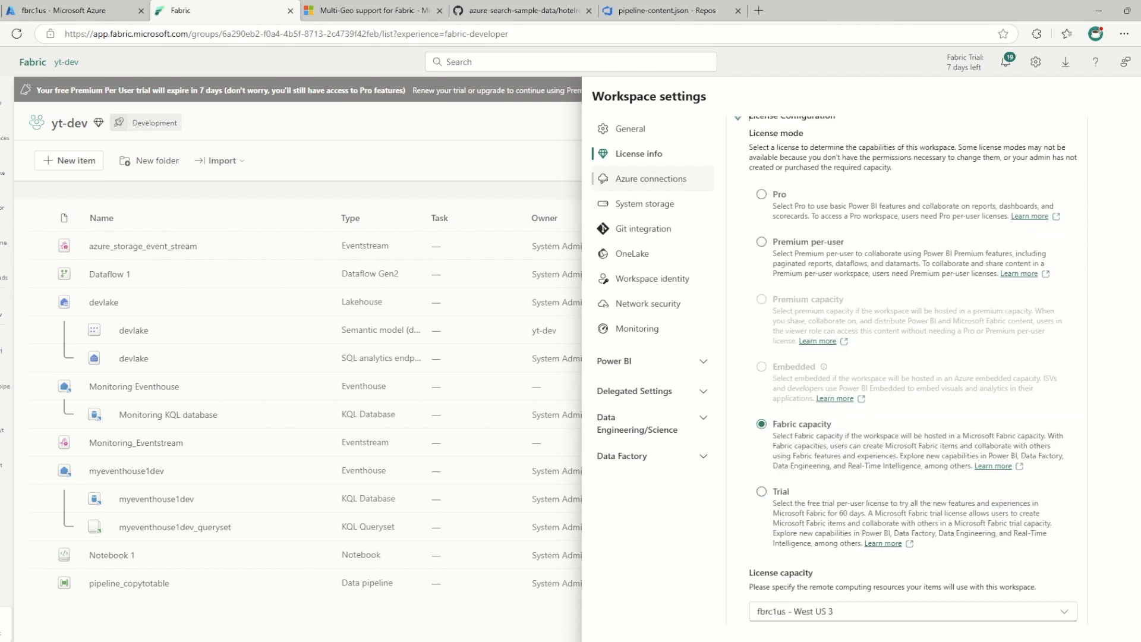
Look through the Azure connections, system storage, Git integration, OneLake, workspace identity, network security and monitoring settings of yt-dev
left_click(651, 179)
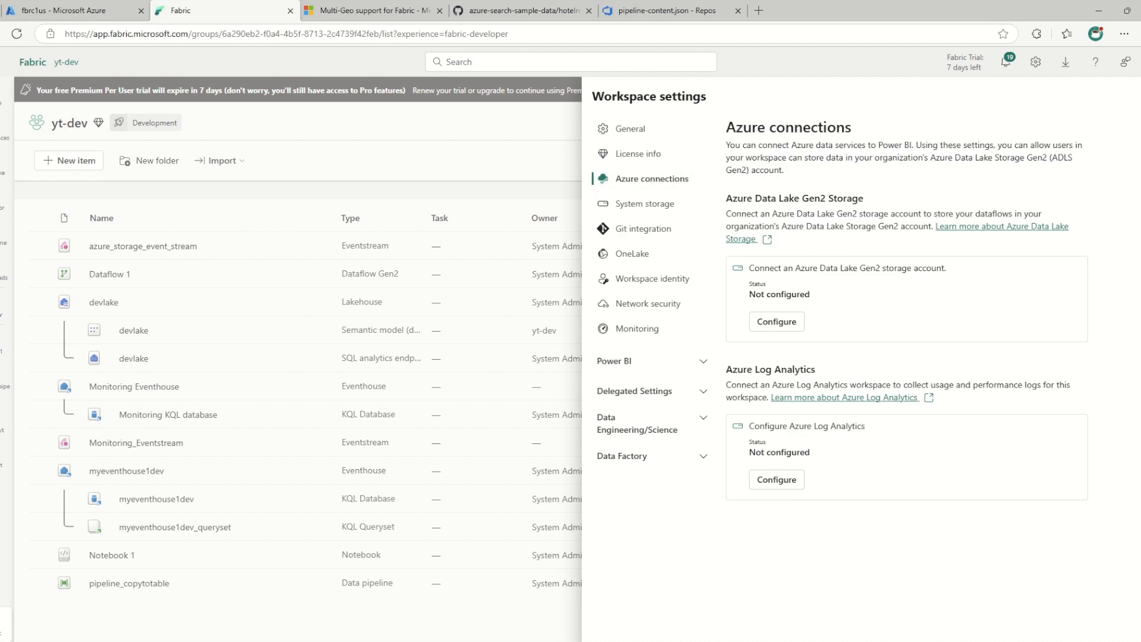
left_click(645, 204)
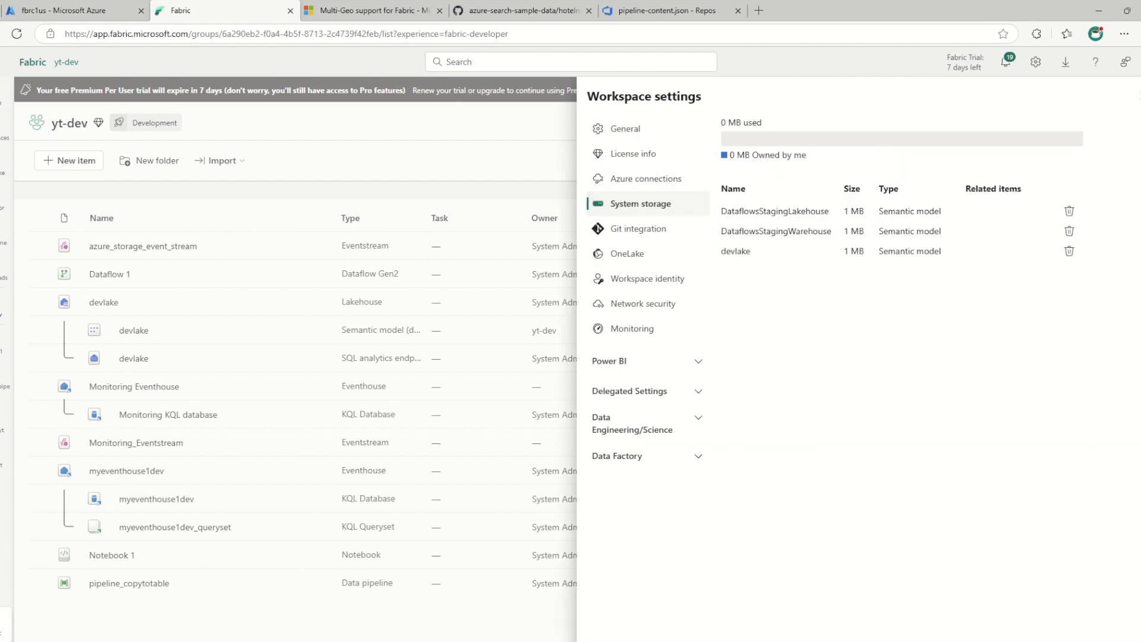
left_click(639, 229)
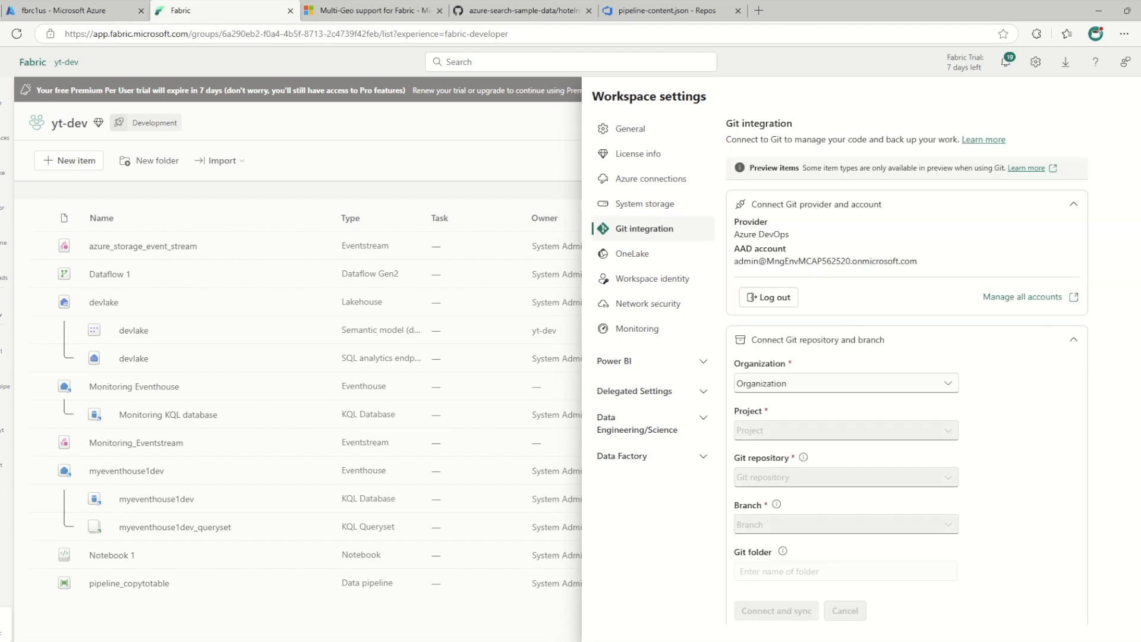
left_click(632, 254)
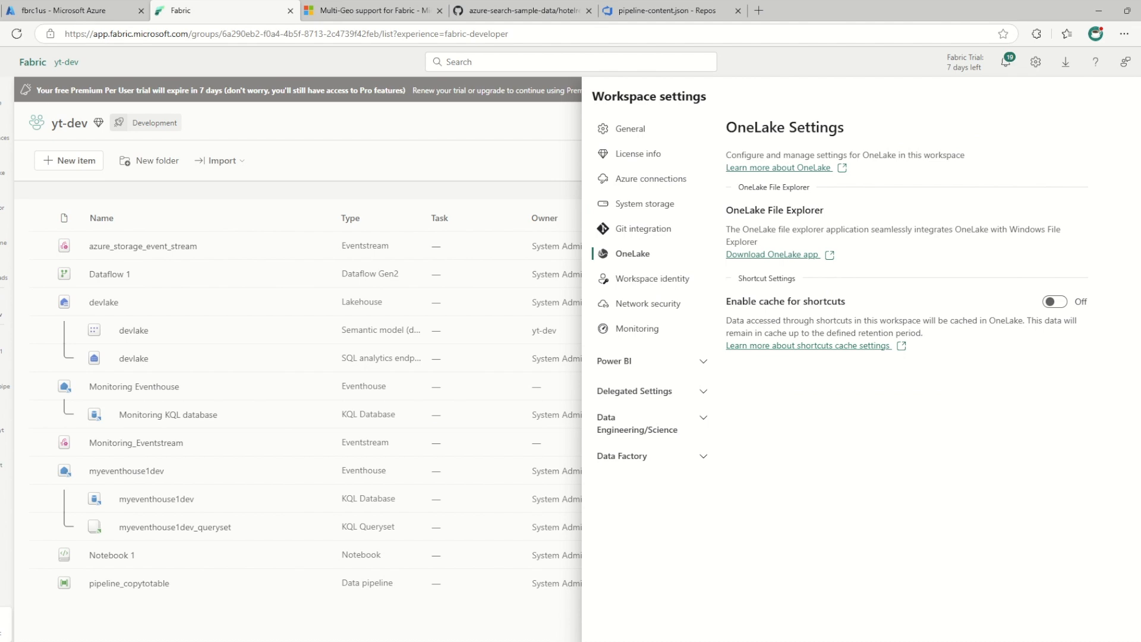
left_click_drag(816, 320, 968, 320)
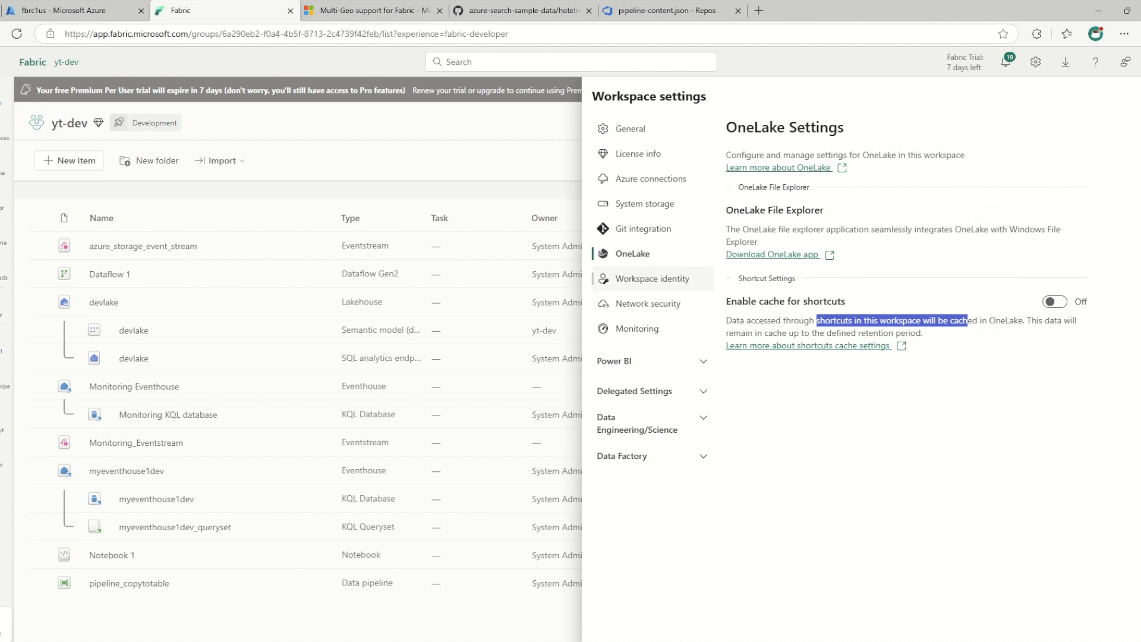
left_click(652, 278)
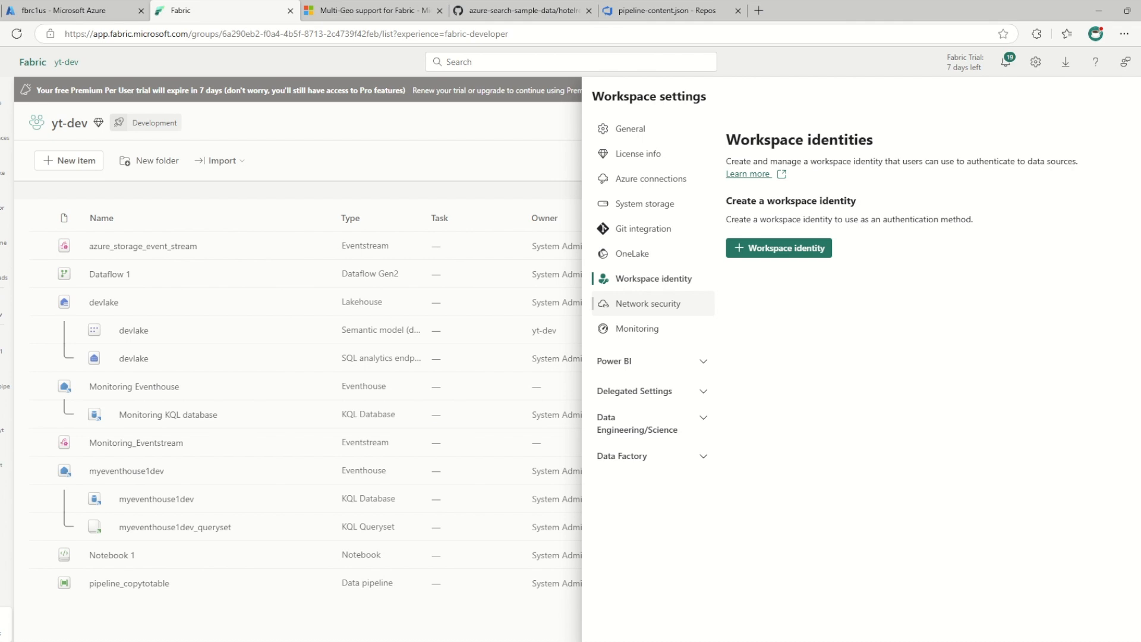
left_click(649, 303)
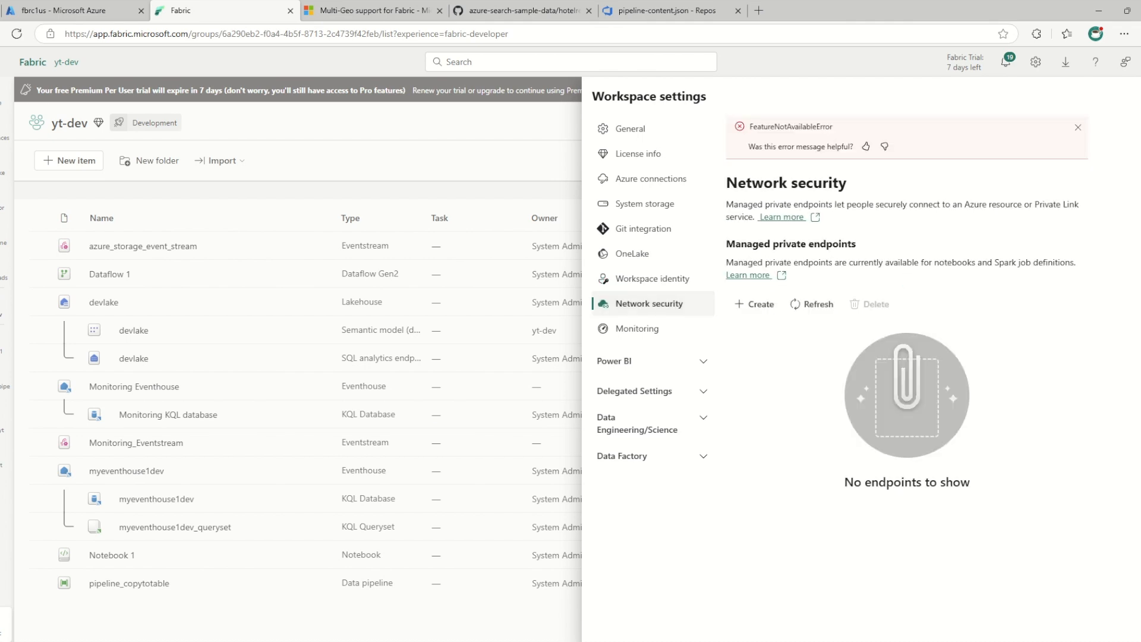
left_click(637, 329)
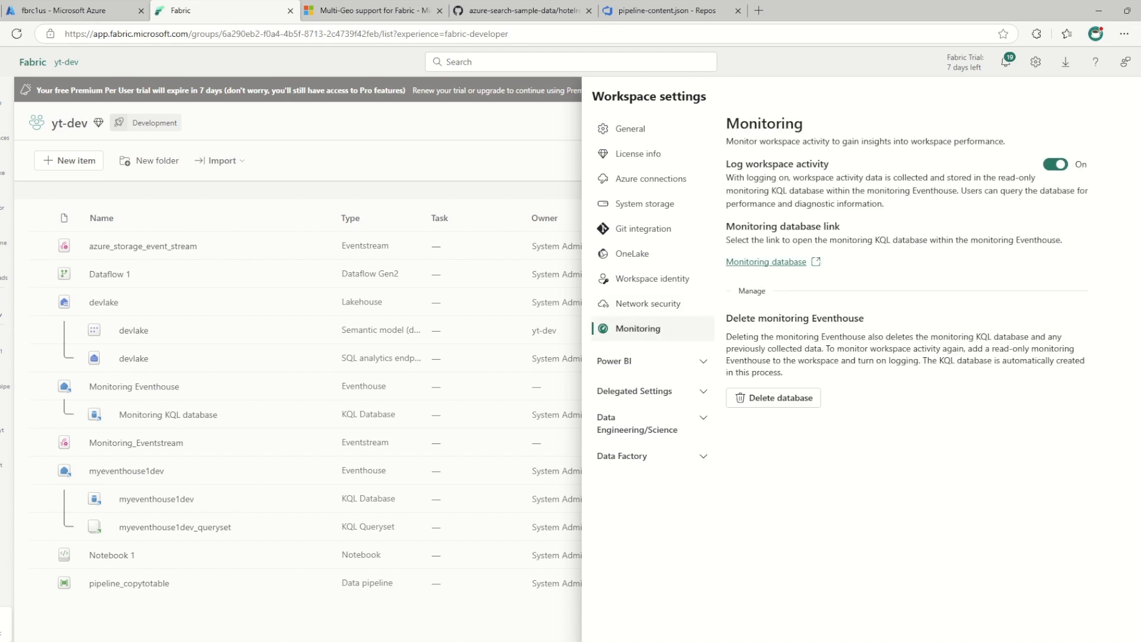
Examine the delegated Git integration setting and its GitHub sync scope without changing it, and expand the Data Engineering/Science settings
left_click(652, 361)
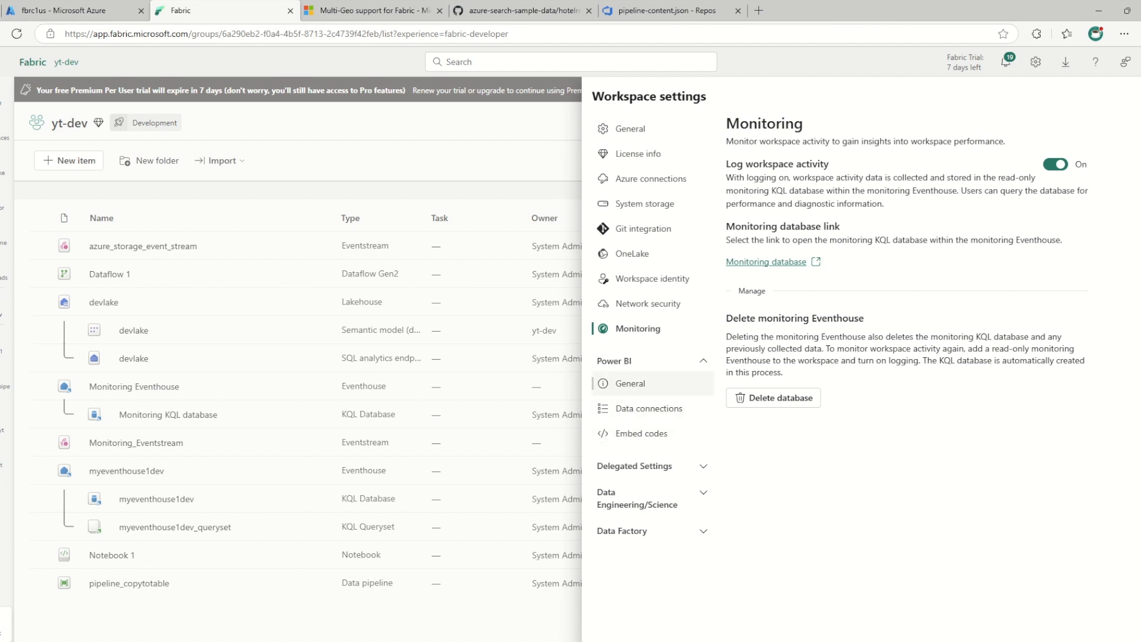
left_click(657, 466)
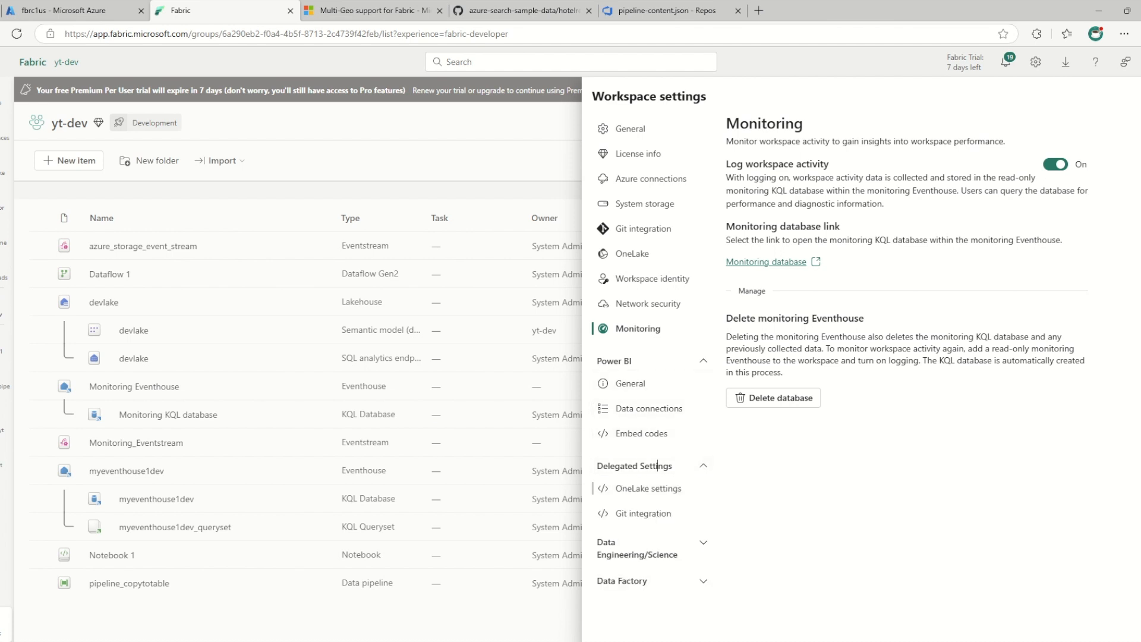
left_click(645, 513)
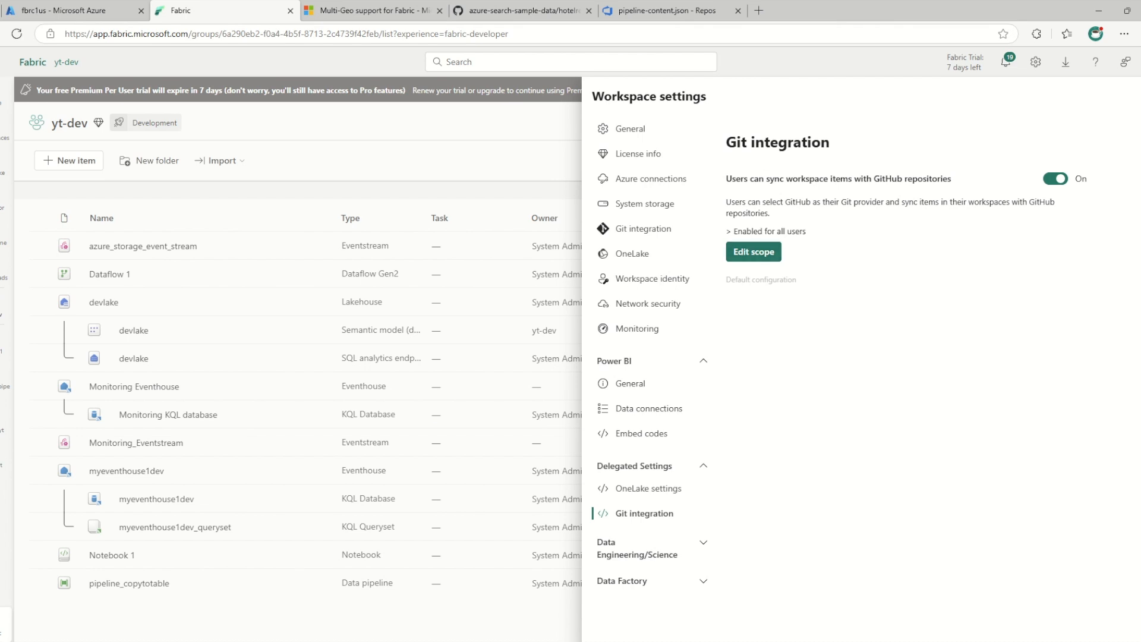
left_click_drag(769, 178, 918, 178)
left_click(806, 231)
left_click(754, 252)
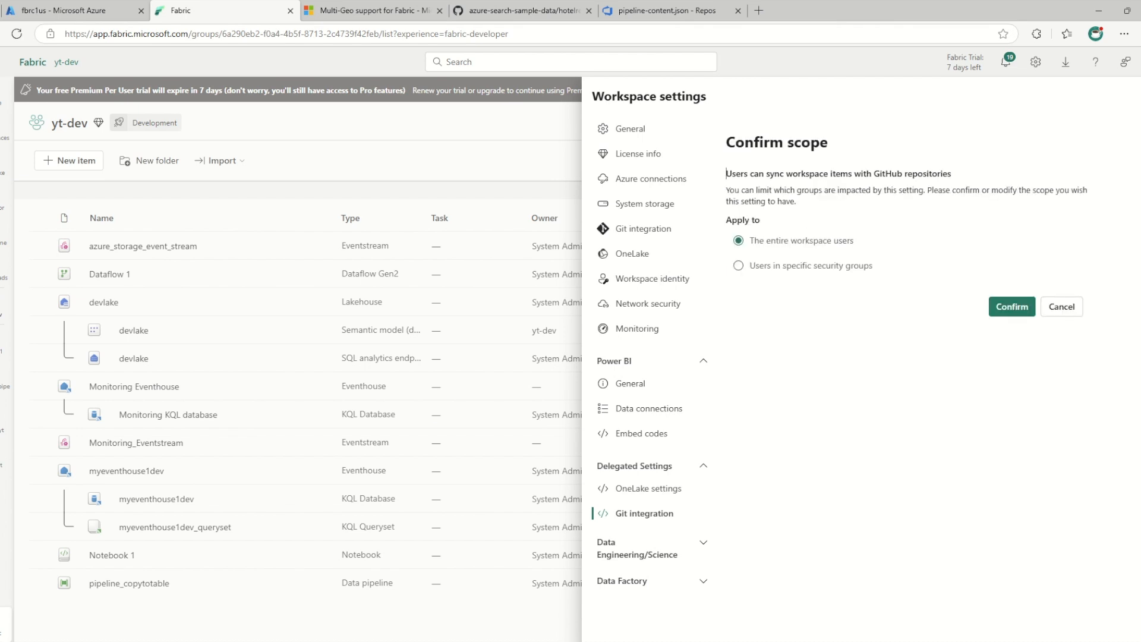
left_click(1062, 306)
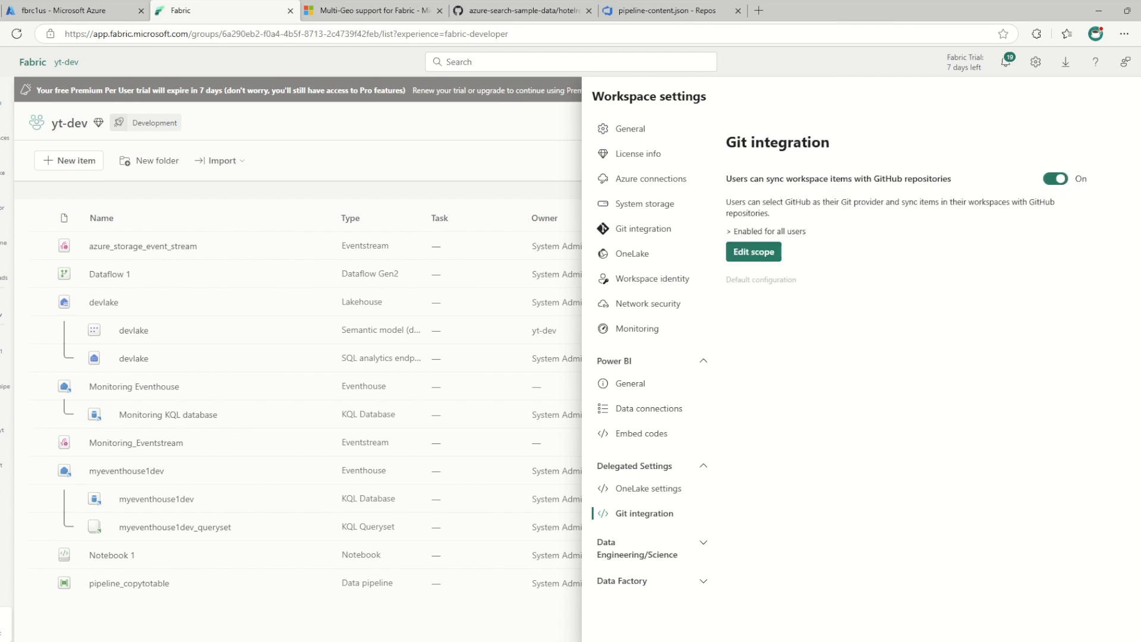
left_click(653, 548)
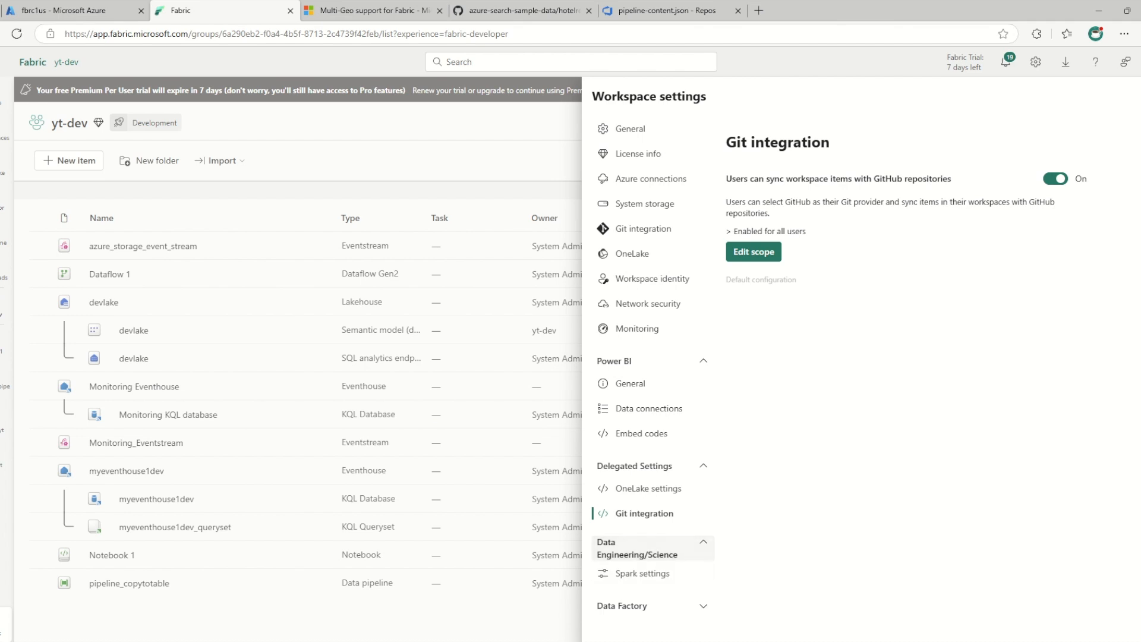
Look through the Spark settings and the Apache Airflow runtime settings of yt-dev for a cross-region option
left_click(644, 573)
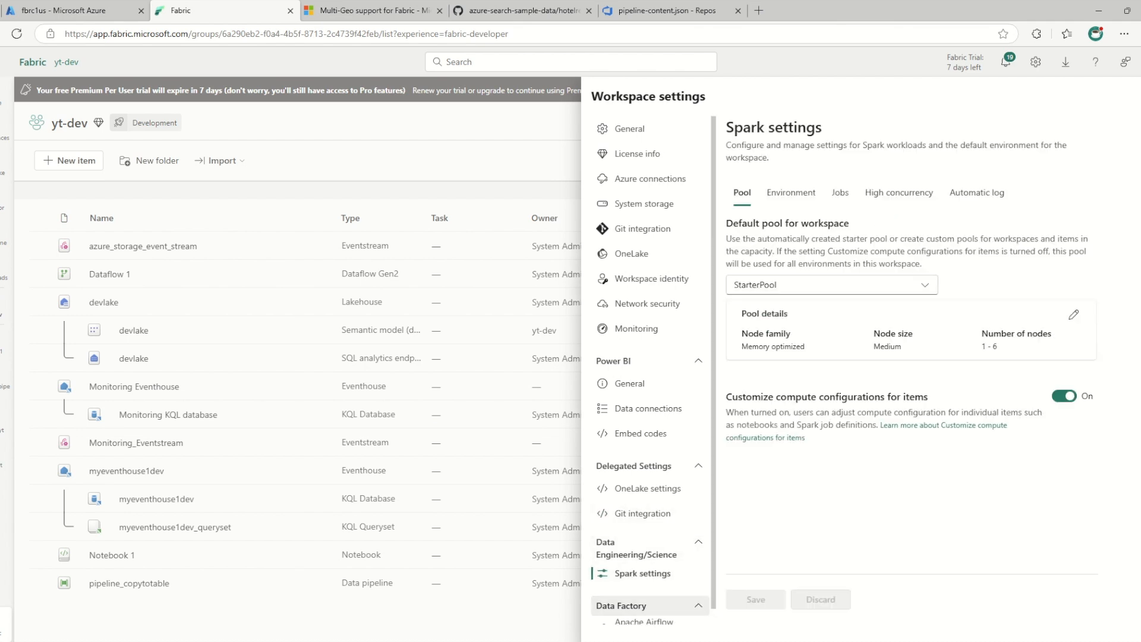
left_click(653, 606)
scroll(653, 538, "down", 1)
left_click(647, 612)
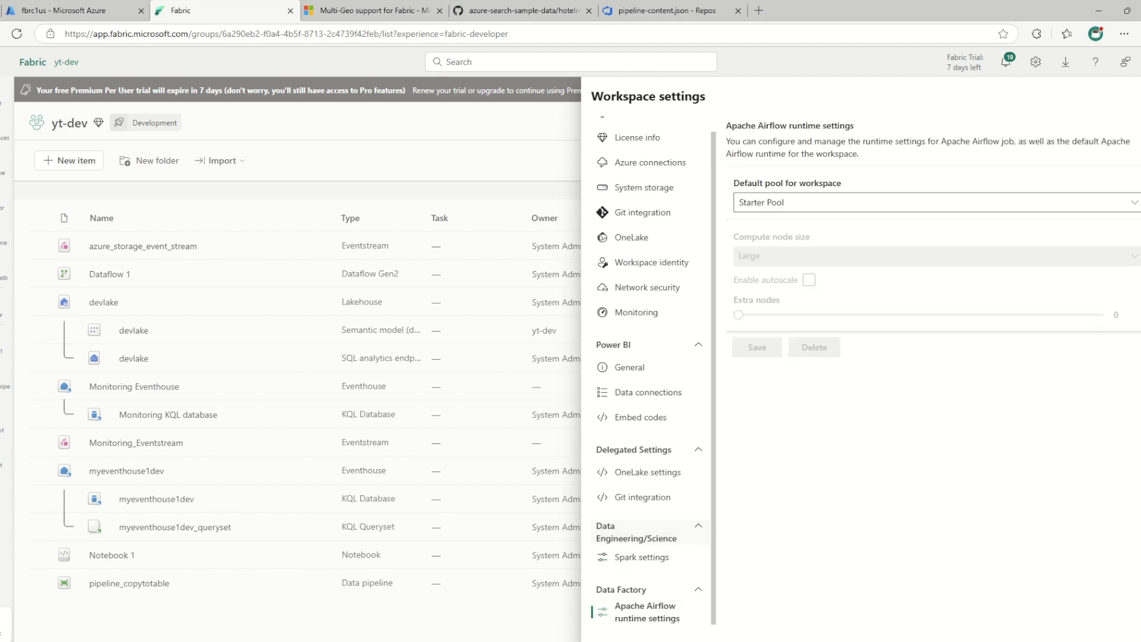
Open the tenant settings in the admin portal, filter them by "cross" and check the matching scale-out and visuals settings
left_click(1035, 62)
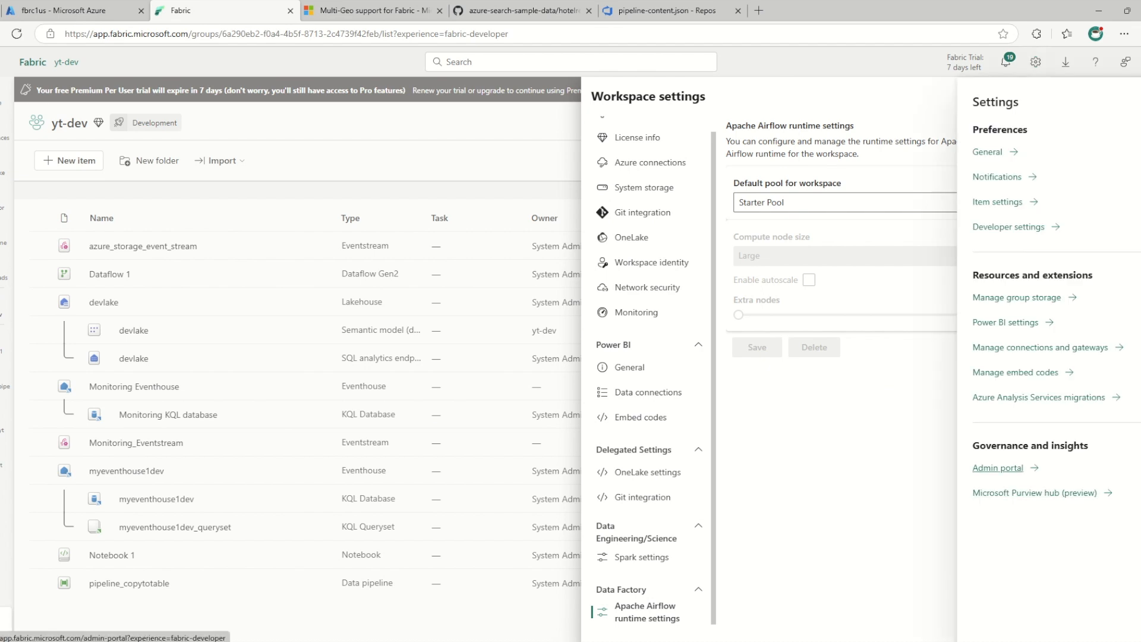
left_click(998, 468)
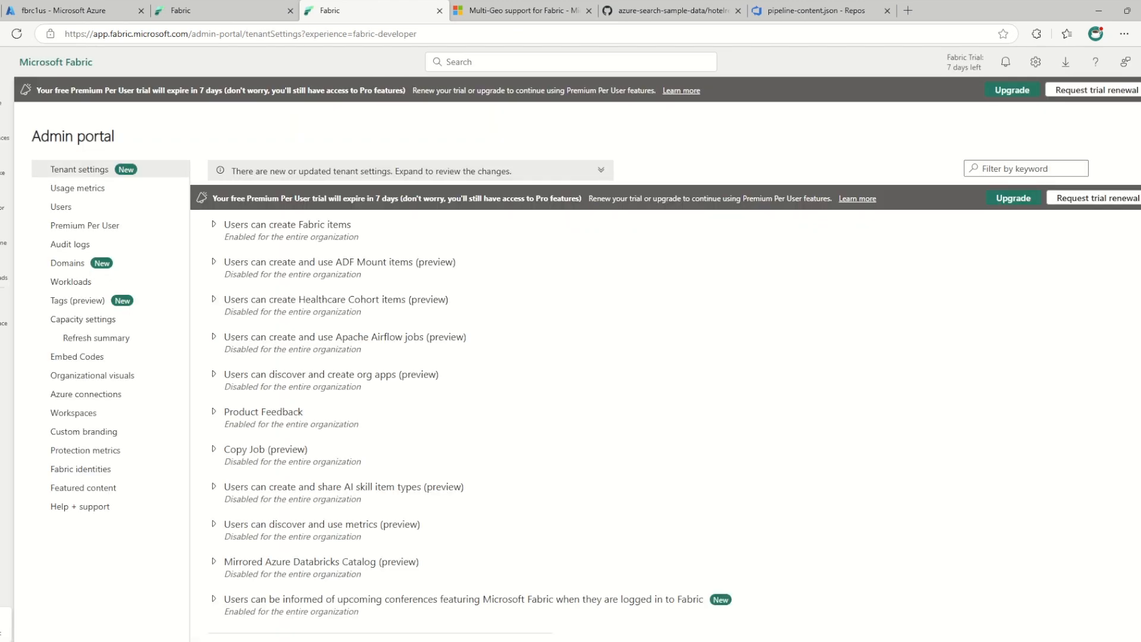
left_click(1026, 169)
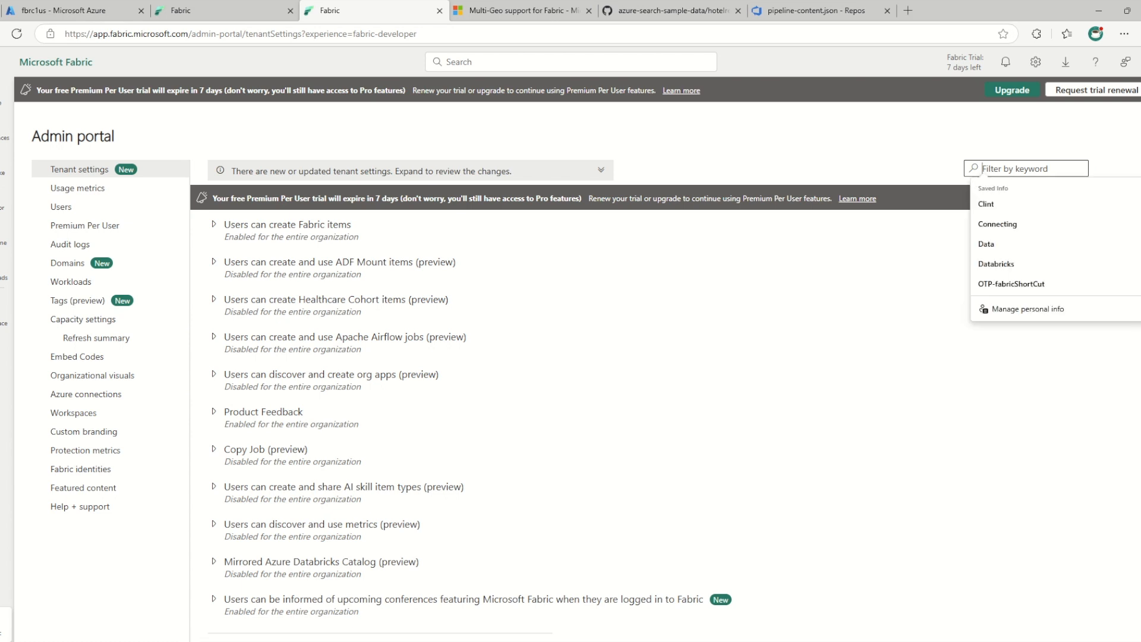
type("cross")
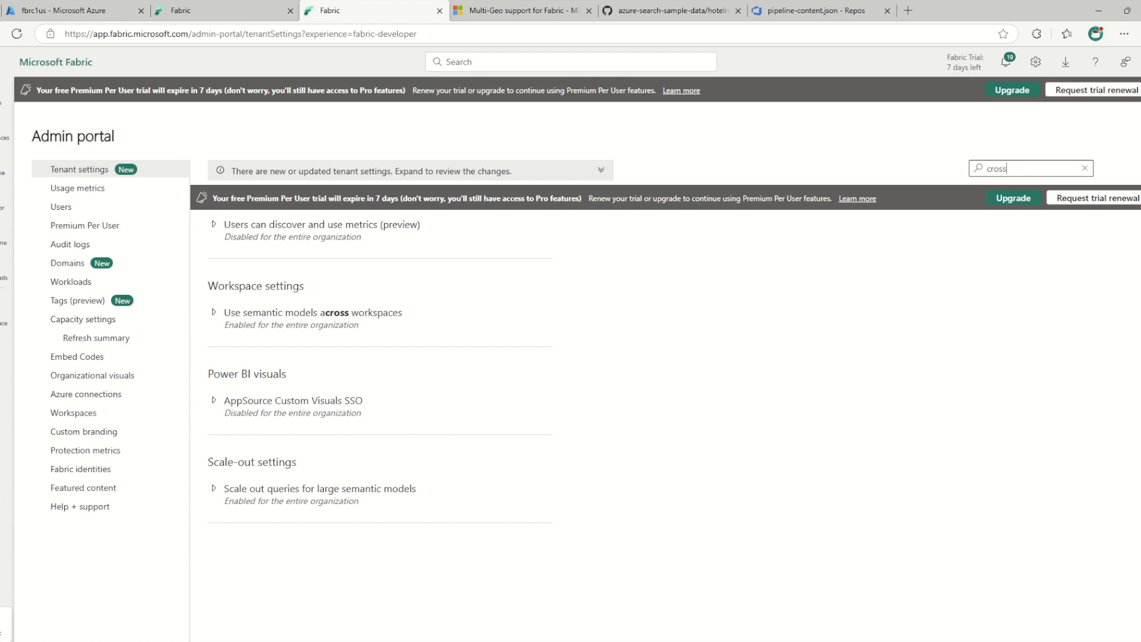
left_click(297, 490)
left_click(297, 449)
Filter the tenant settings by "region" and examine the setting for processing Azure OpenAI data outside the capacity's geographic region
key("ctrl+a")
type("region")
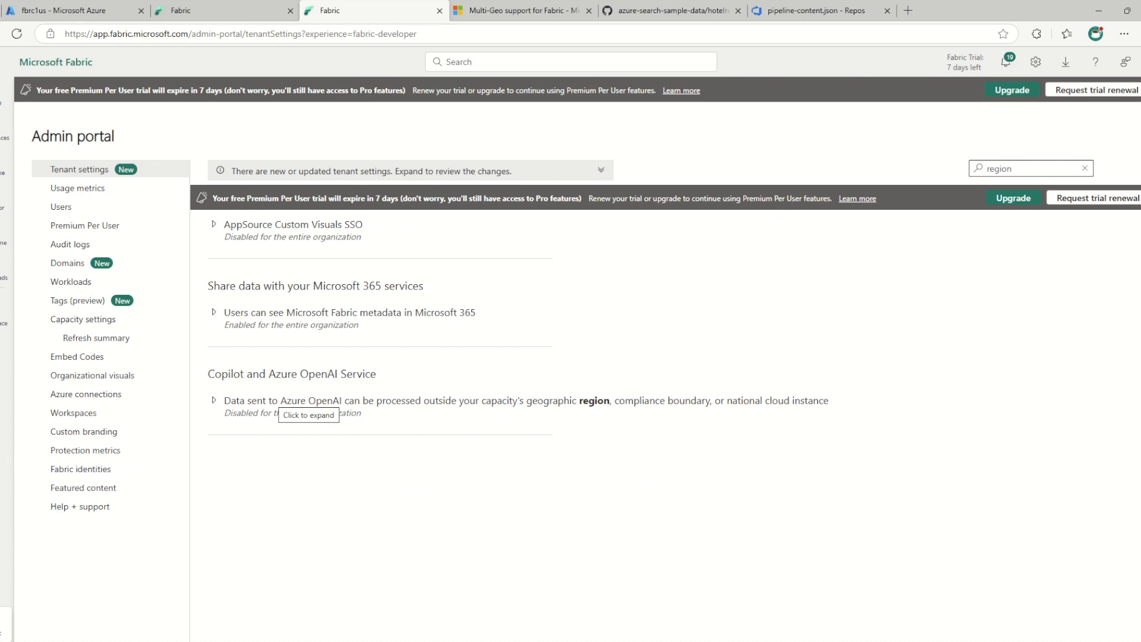
left_click(285, 403)
left_click(284, 403)
left_click(284, 403)
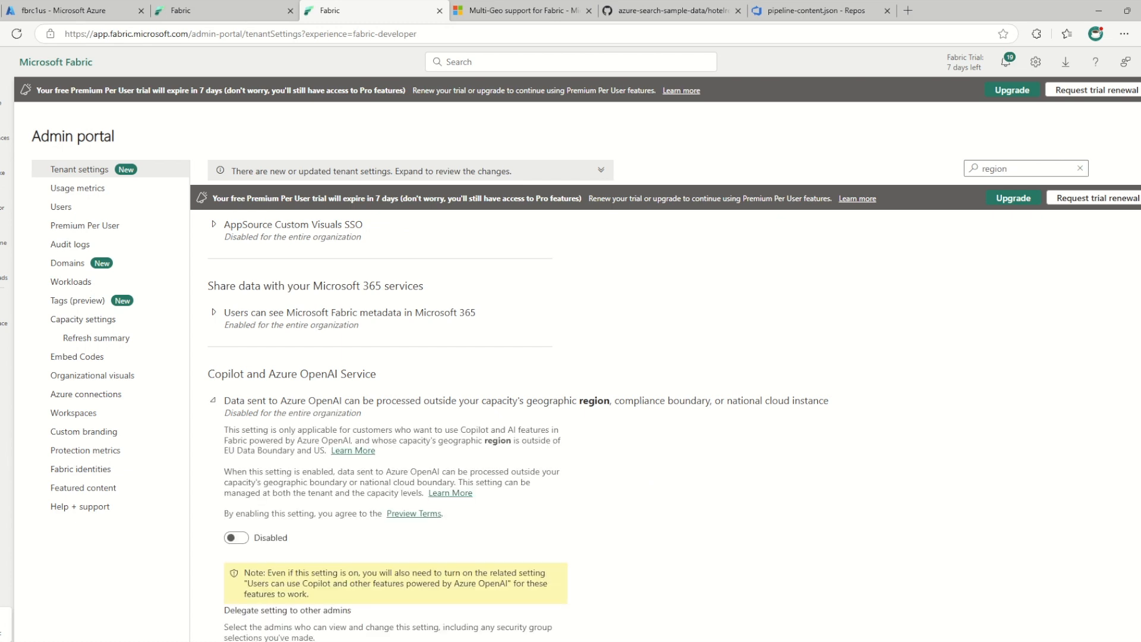
scroll(284, 403, "down", 2)
scroll(380, 404, "up", 2)
Expand and read the tenant setting that lets users see Microsoft Fabric metadata in Microsoft 365
left_click(290, 315)
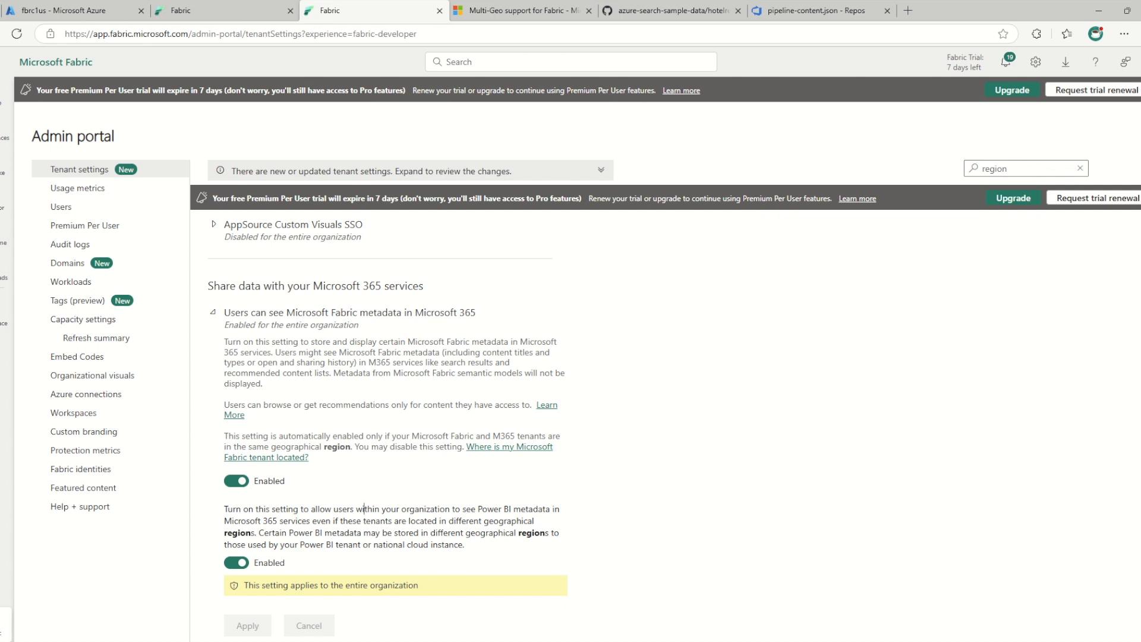
scroll(364, 509, "down", 3)
scroll(365, 509, "up", 3)
Open the yt-dev-uks workspace and check the capacity region in its license configuration
left_click(6, 129)
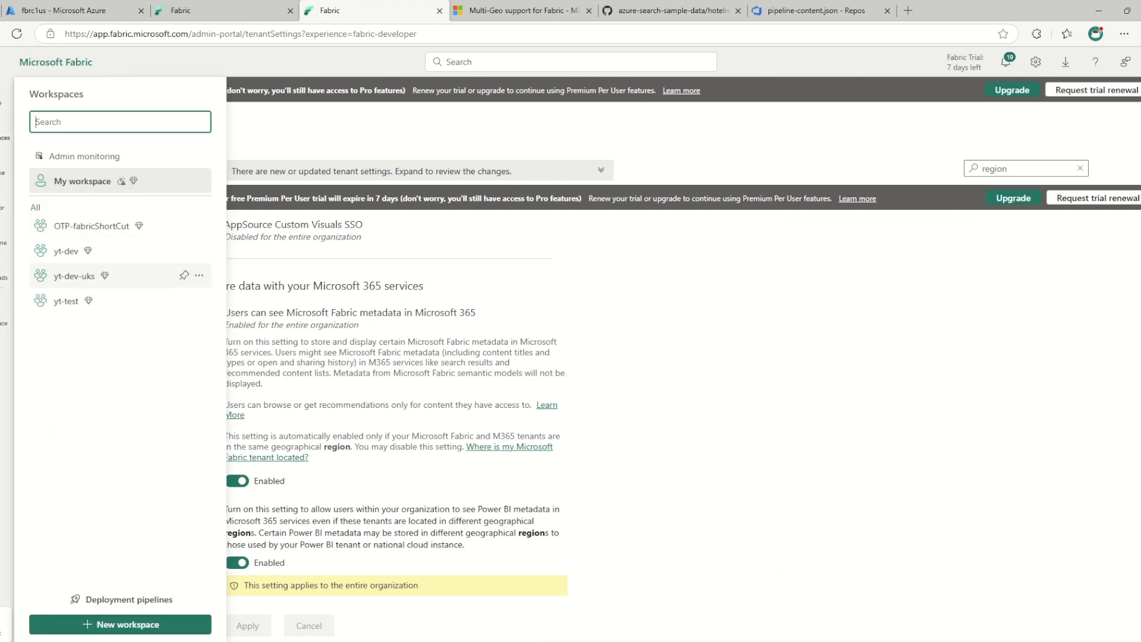
left_click(74, 275)
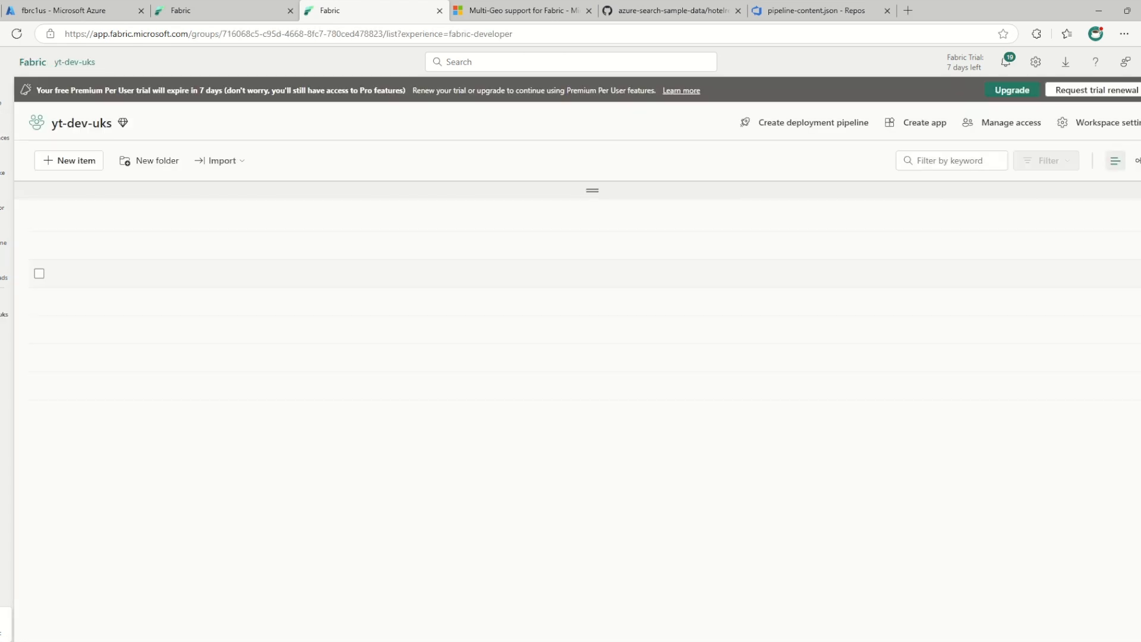
left_click_drag(93, 123, 107, 123)
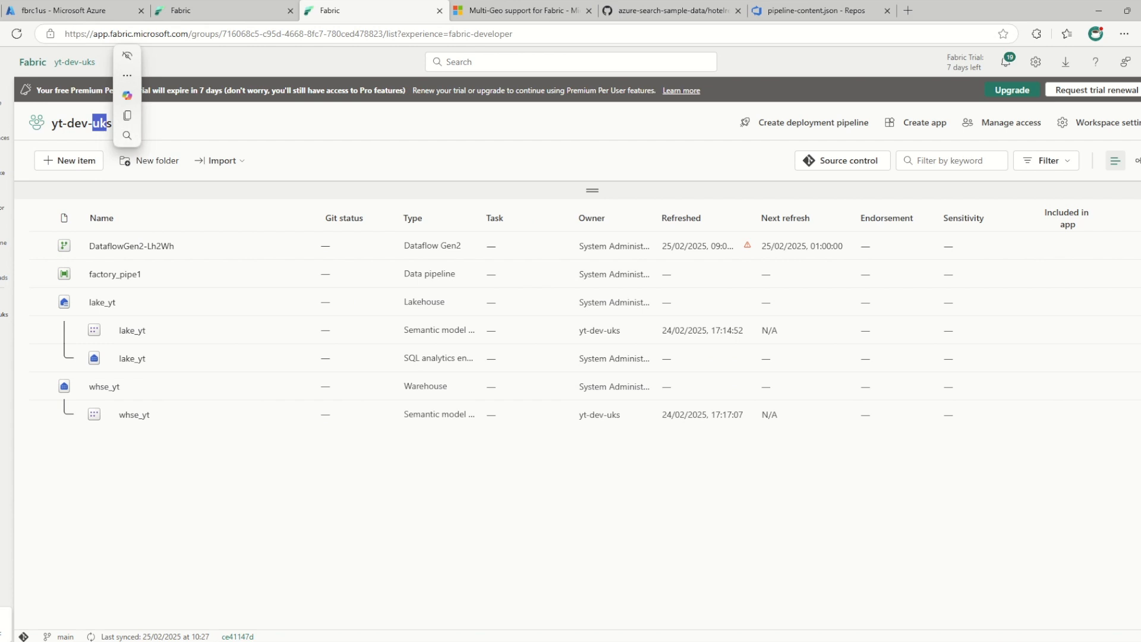
left_click(1070, 122)
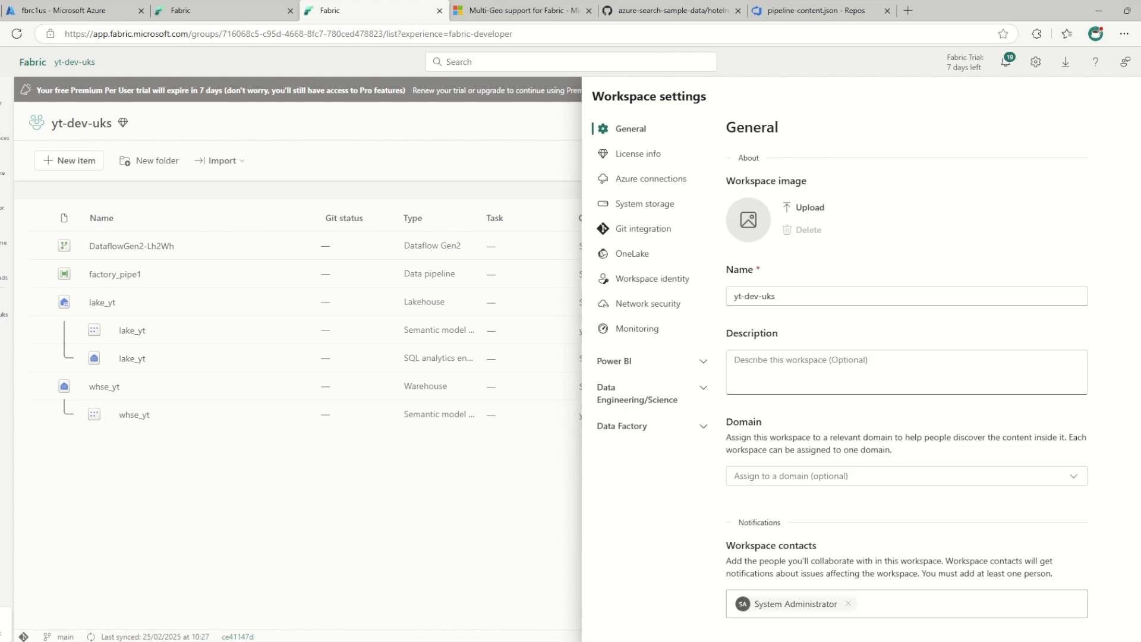
left_click(639, 154)
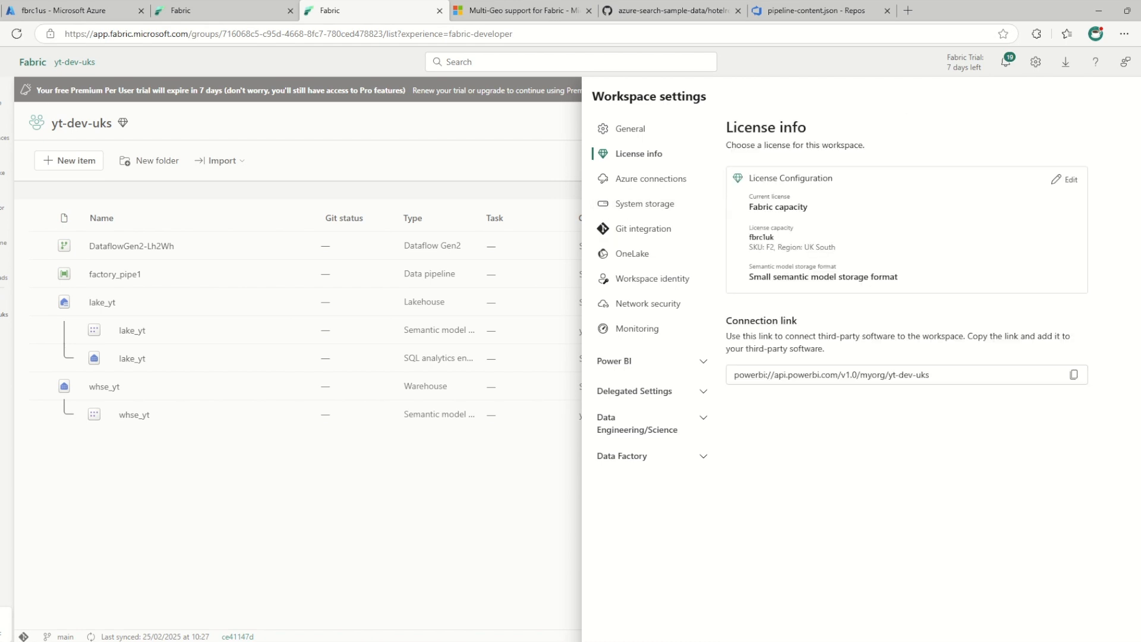
left_click_drag(790, 248, 847, 248)
left_click(849, 248)
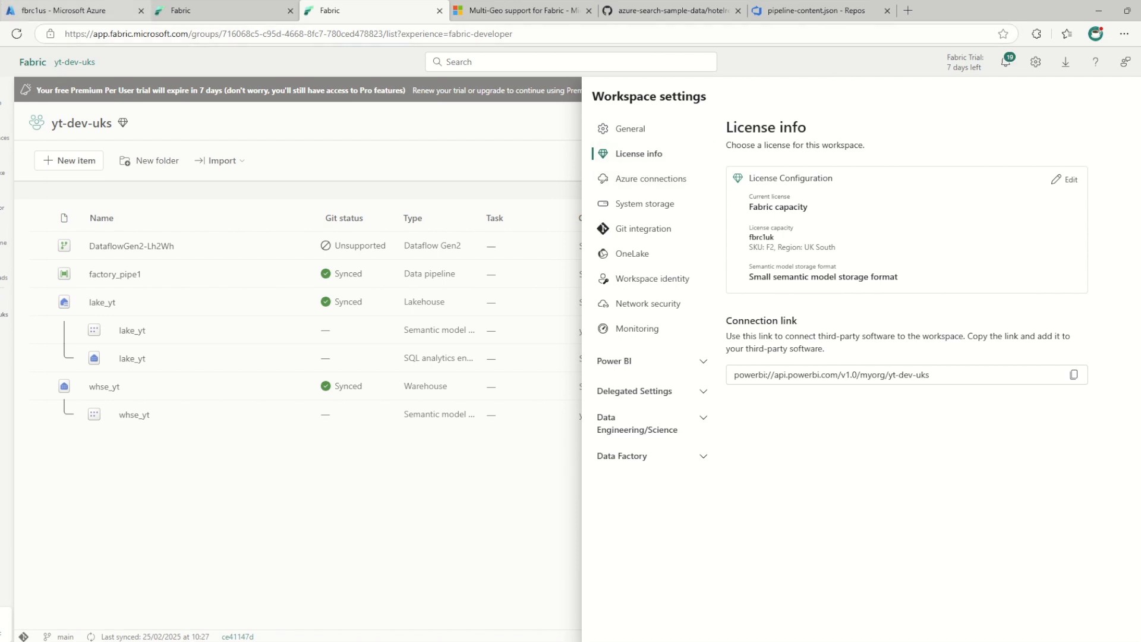
Switch to Azure DevOps and examine the geography and region in the organization settings overview
left_click(816, 11)
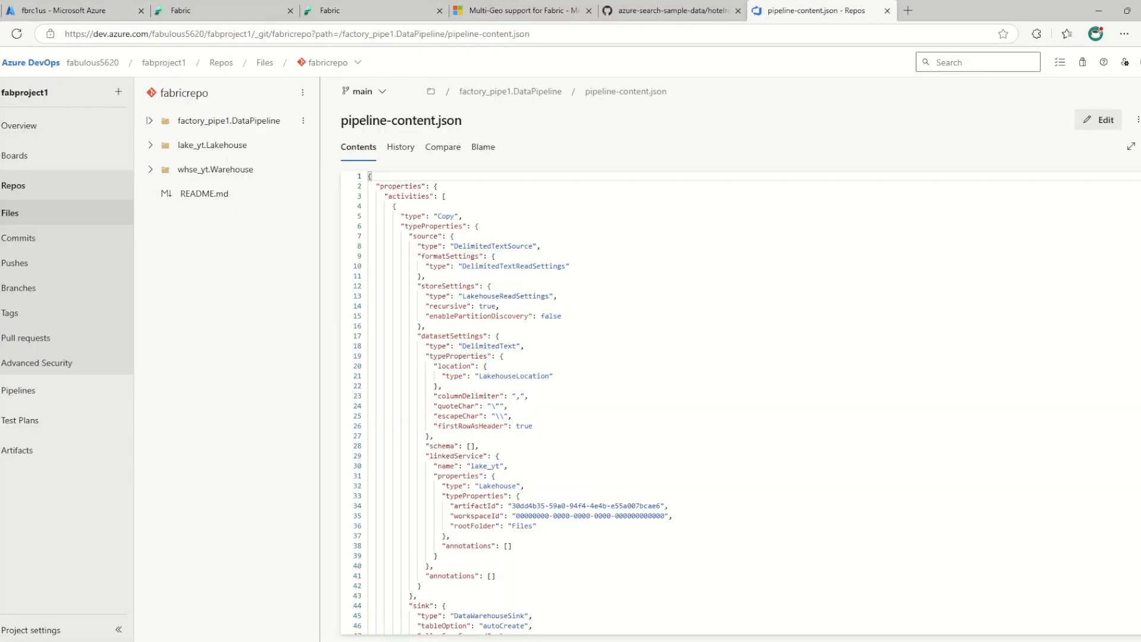
left_click(31, 62)
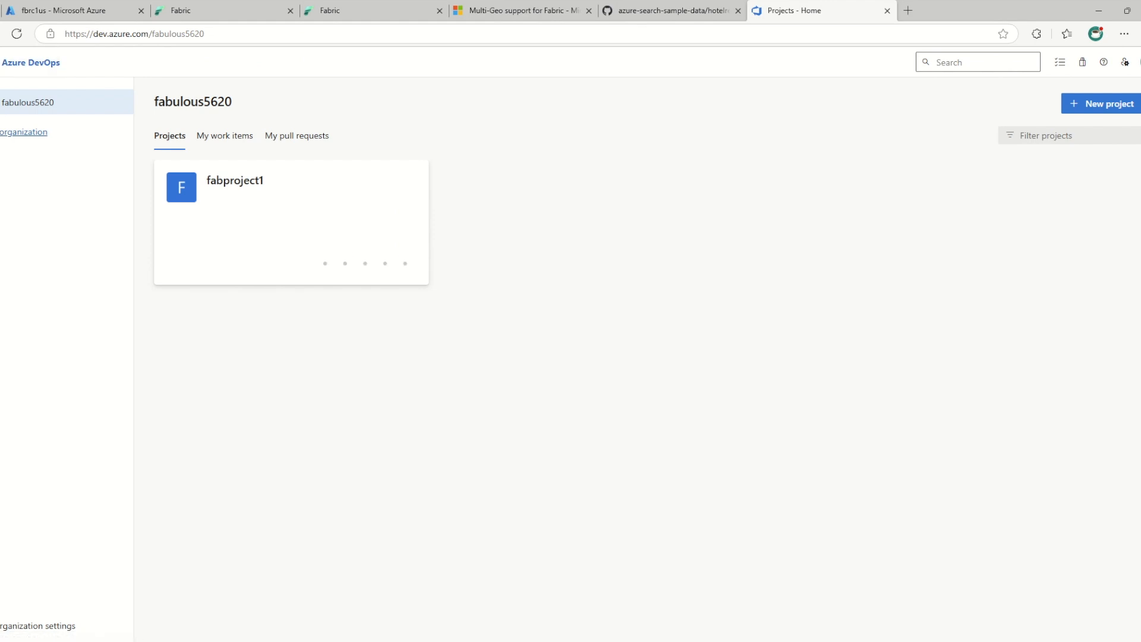
left_click(38, 626)
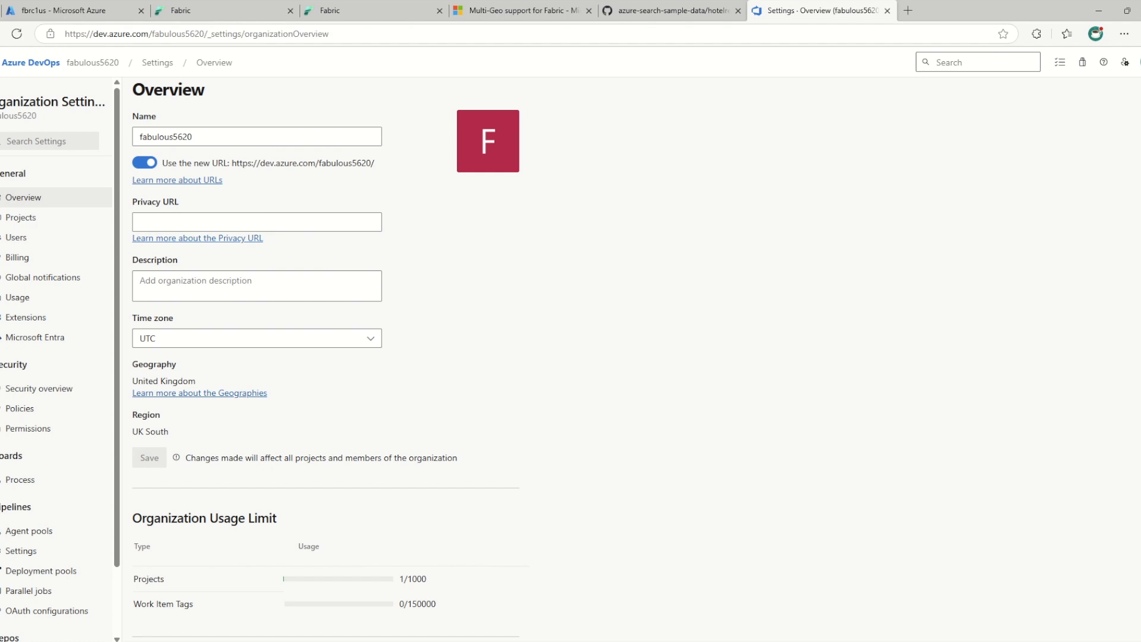
left_click_drag(189, 381, 132, 381)
left_click_drag(169, 432, 132, 431)
left_click(132, 493)
scroll(326, 357, "down", 5)
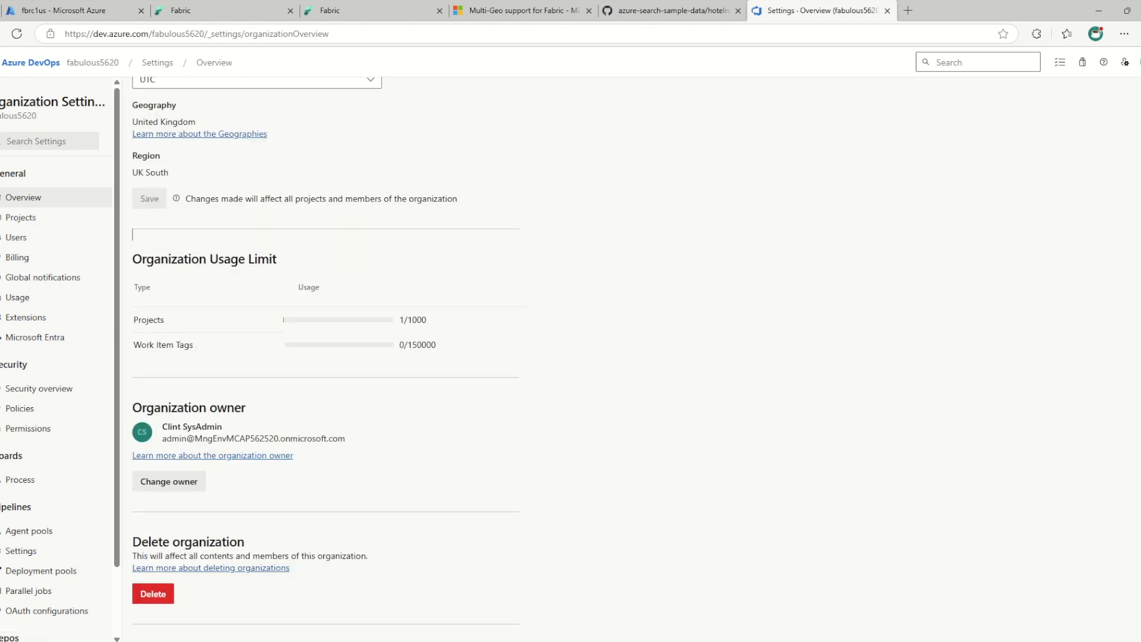
scroll(325, 357, "up", 5)
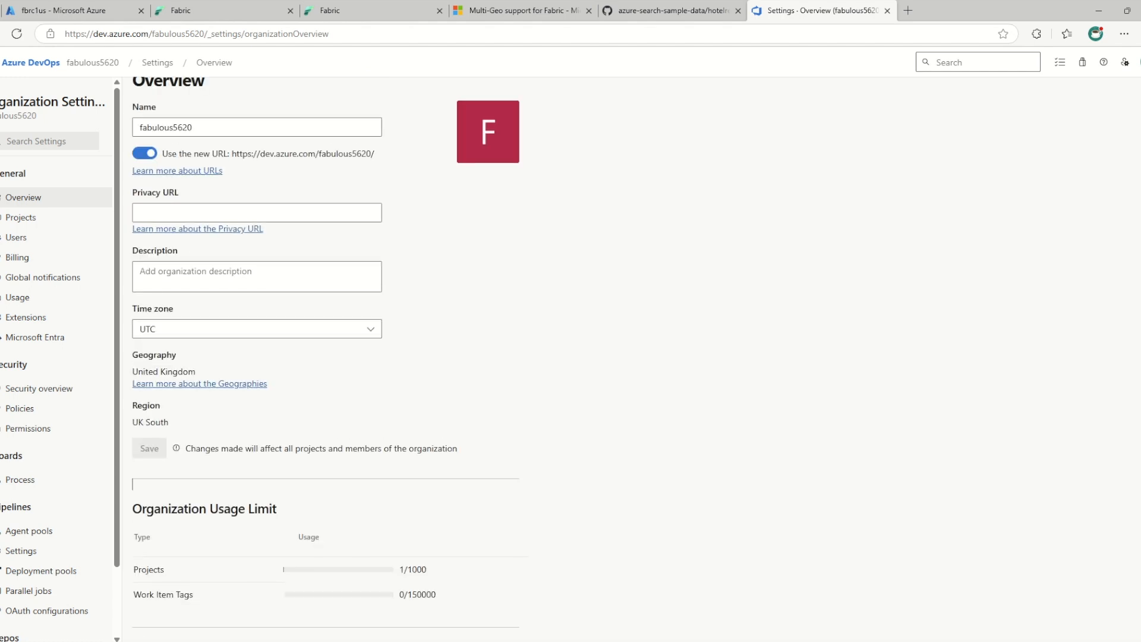
scroll(326, 357, "up", 1)
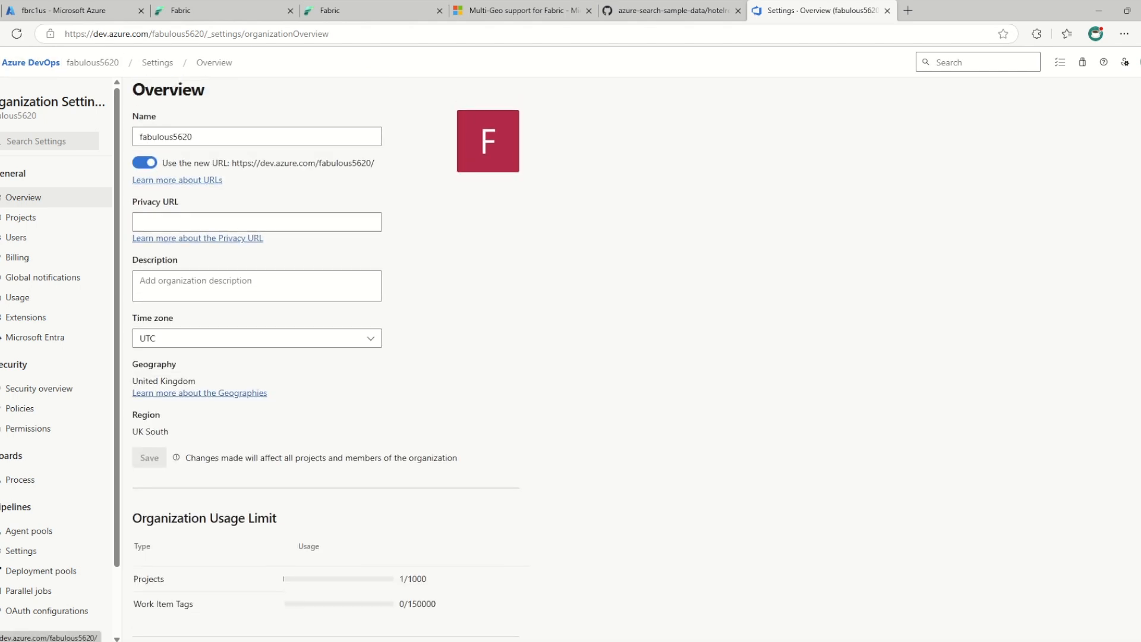
Start creating a new Azure DevOps organization with projects hosted in the United States, and abandon the signup
left_click(93, 63)
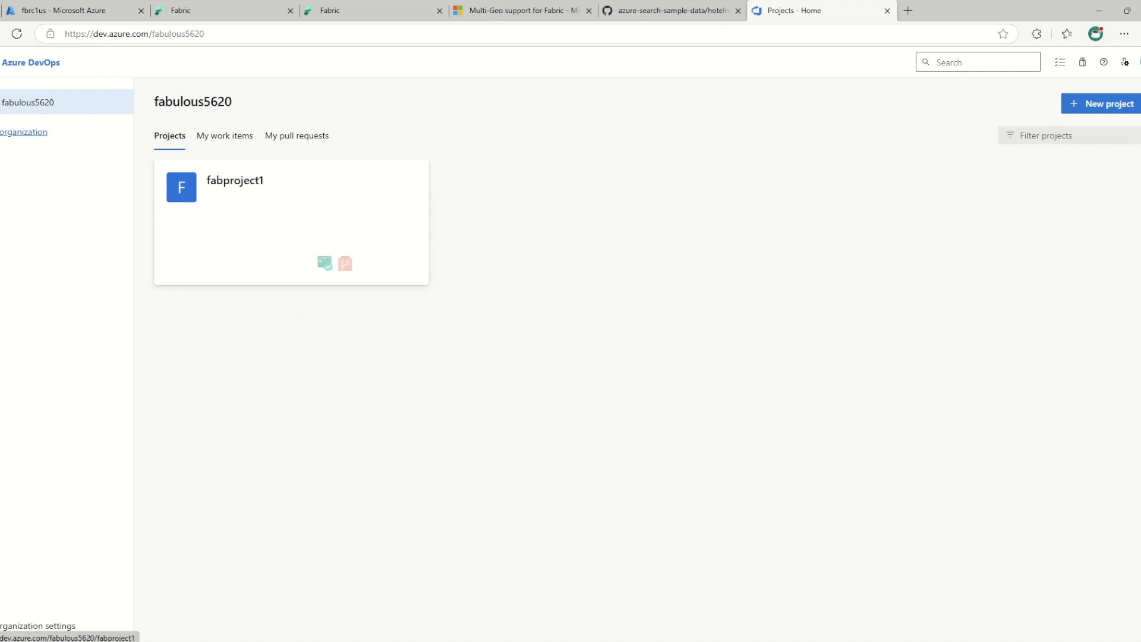
left_click(23, 131)
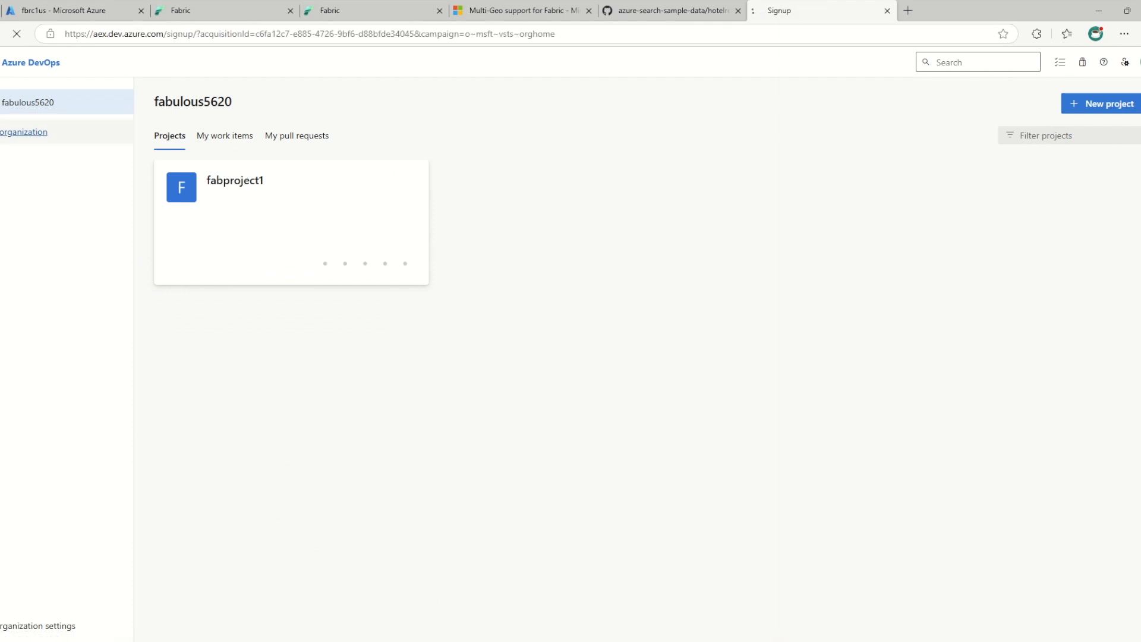
left_click(654, 428)
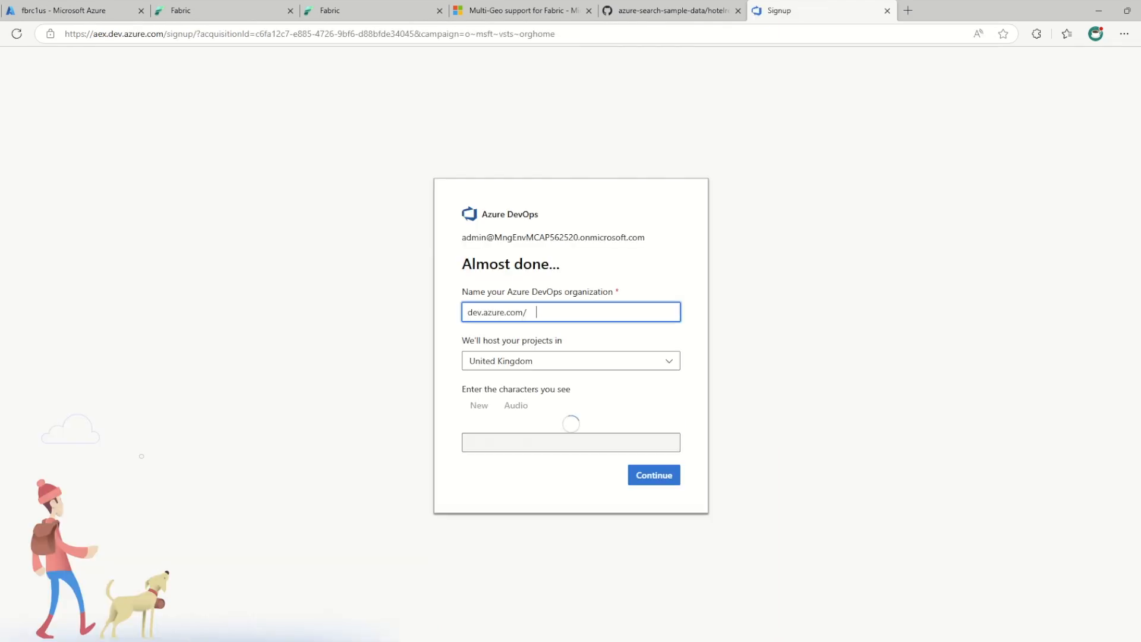
left_click(571, 338)
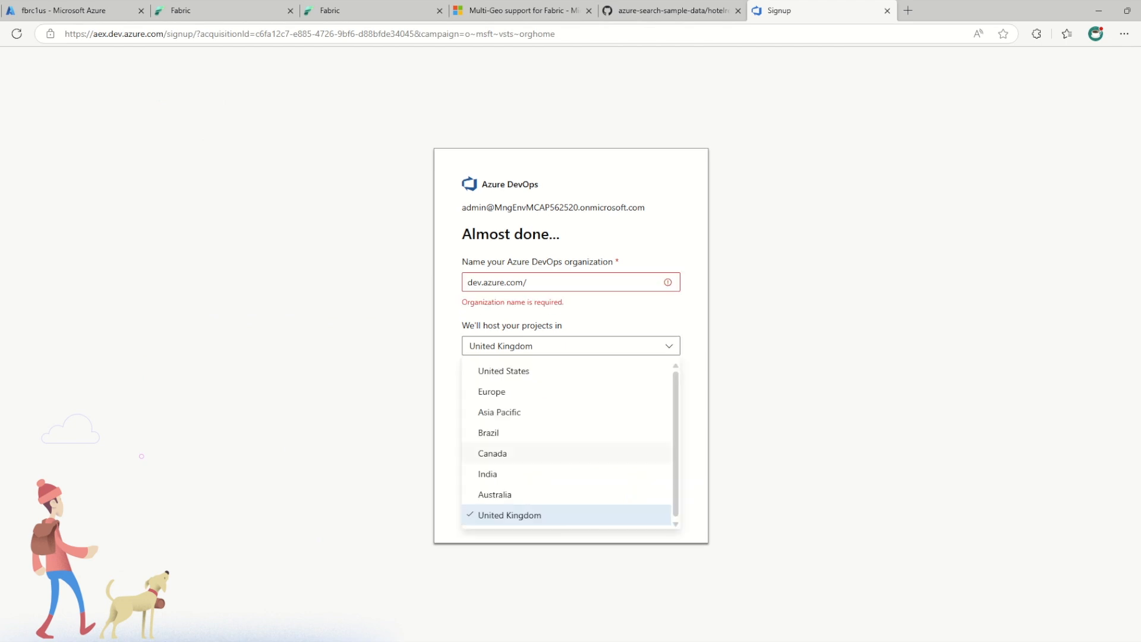
left_click(504, 370)
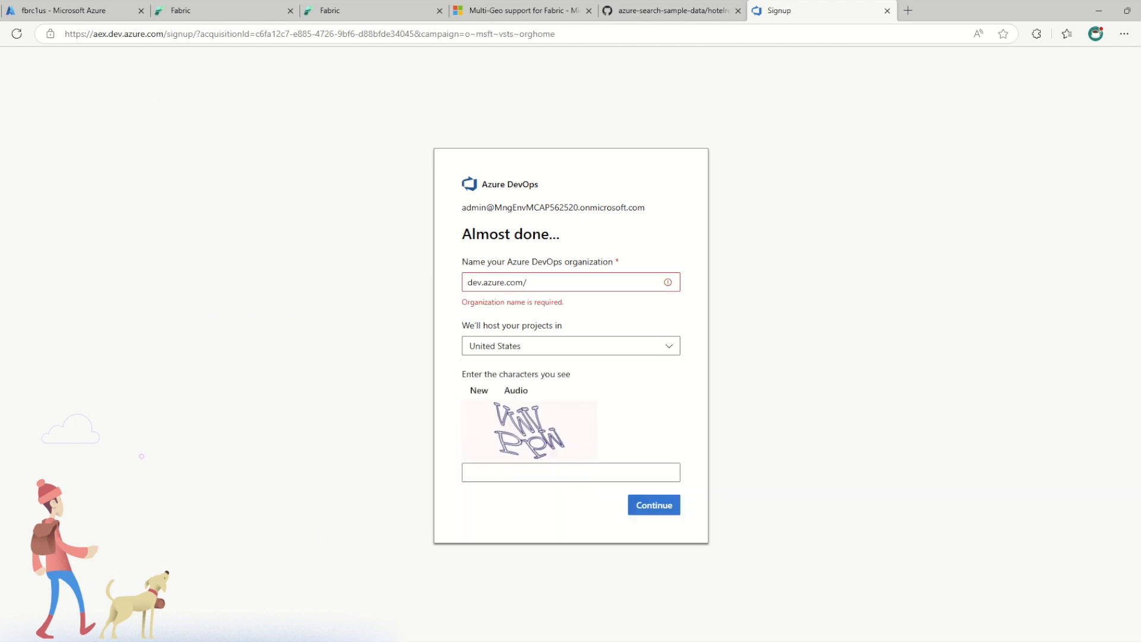
left_click(571, 282)
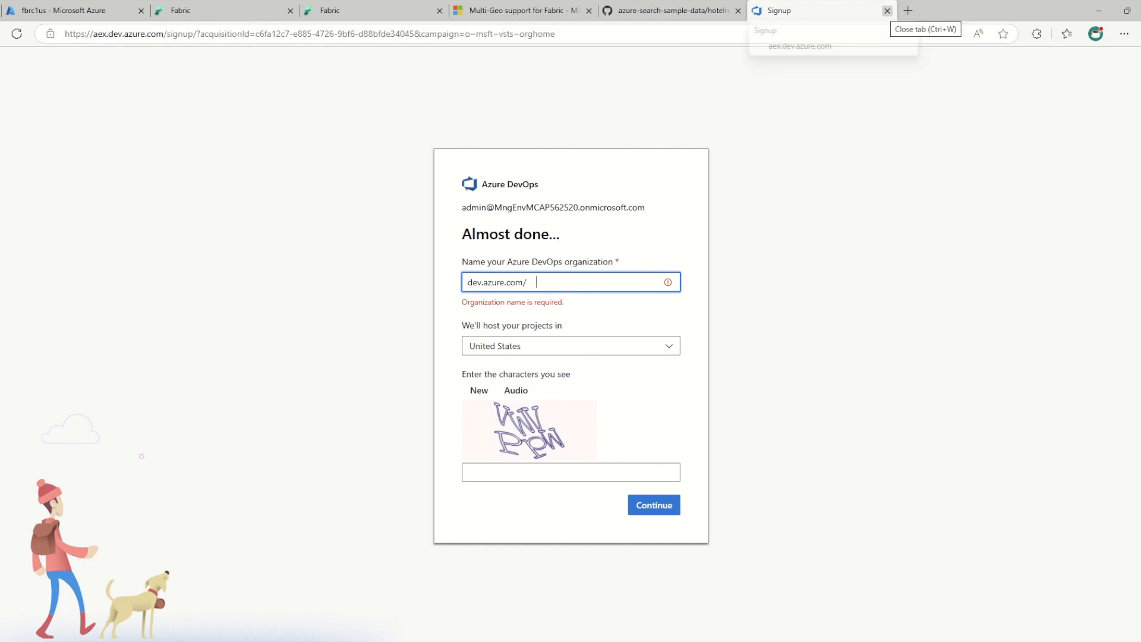
left_click(888, 11)
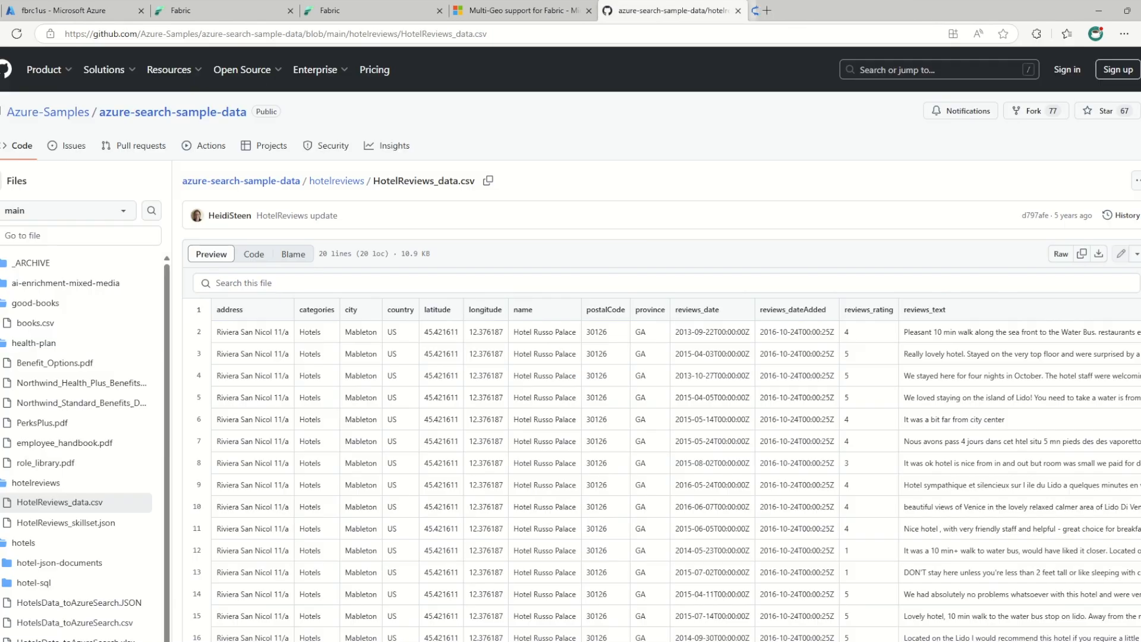
Return to Fabric, review the Git integration settings of yt-dev-uks, and close its workspace settings
left_click(356, 10)
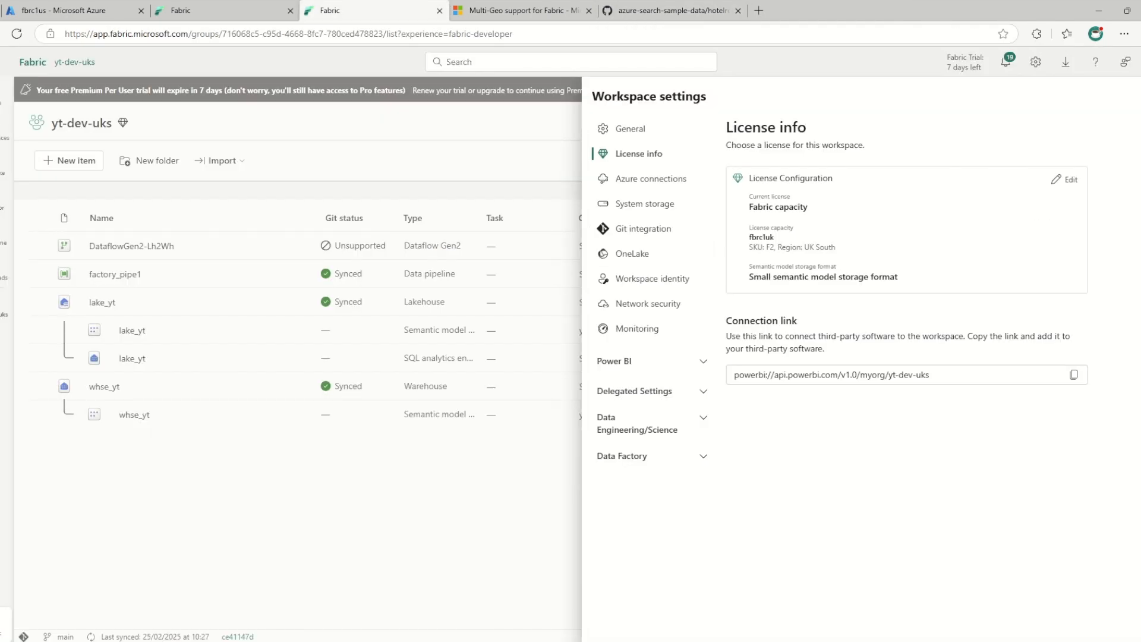
left_click(645, 229)
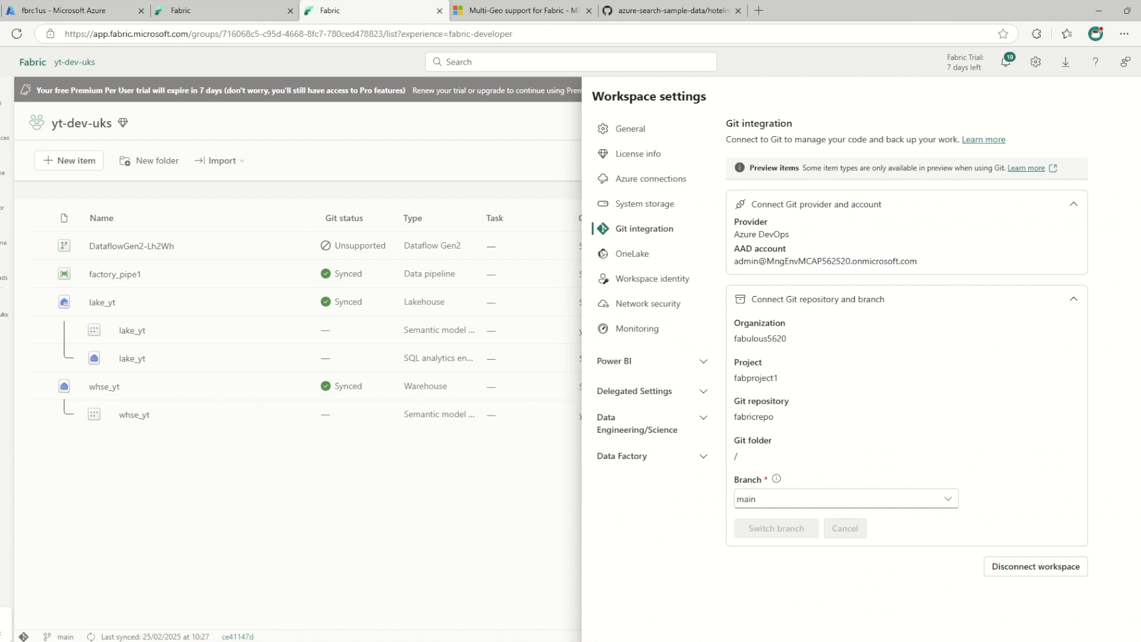
key("Escape")
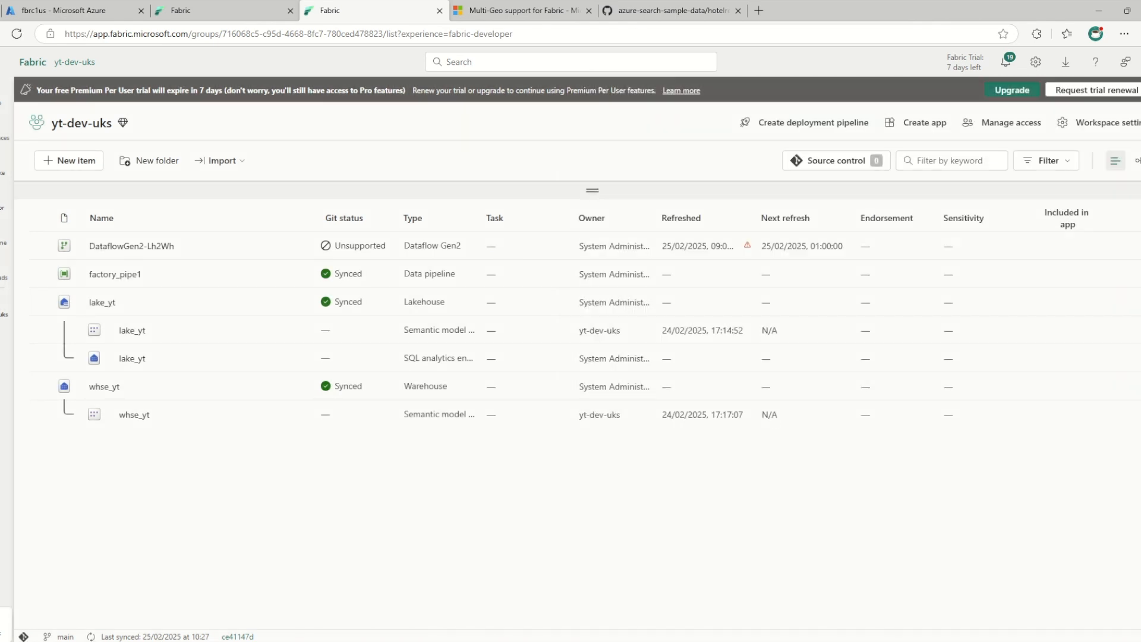
Open the yt-dev workspace and look at the Git provider options in its Git integration settings
left_click(6, 130)
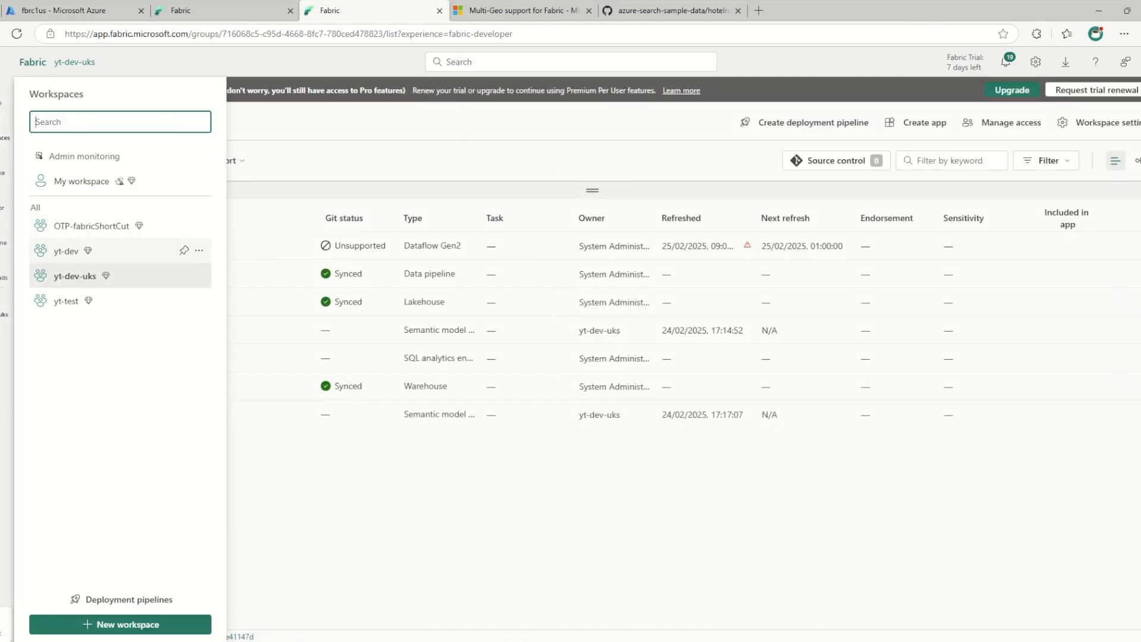
left_click(89, 250)
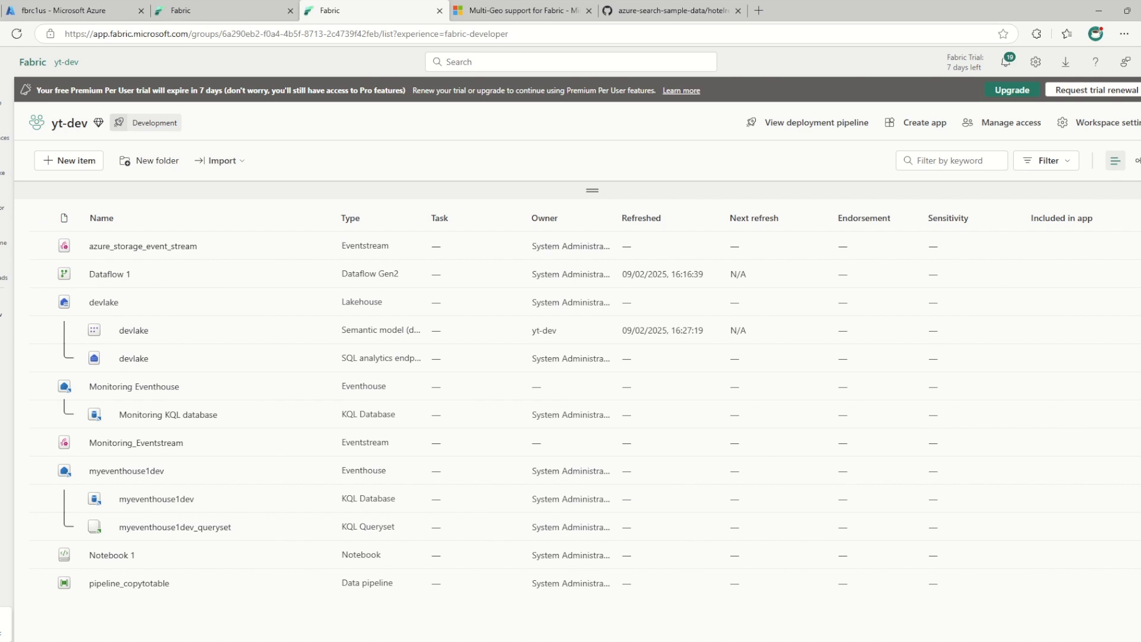
left_click(1062, 122)
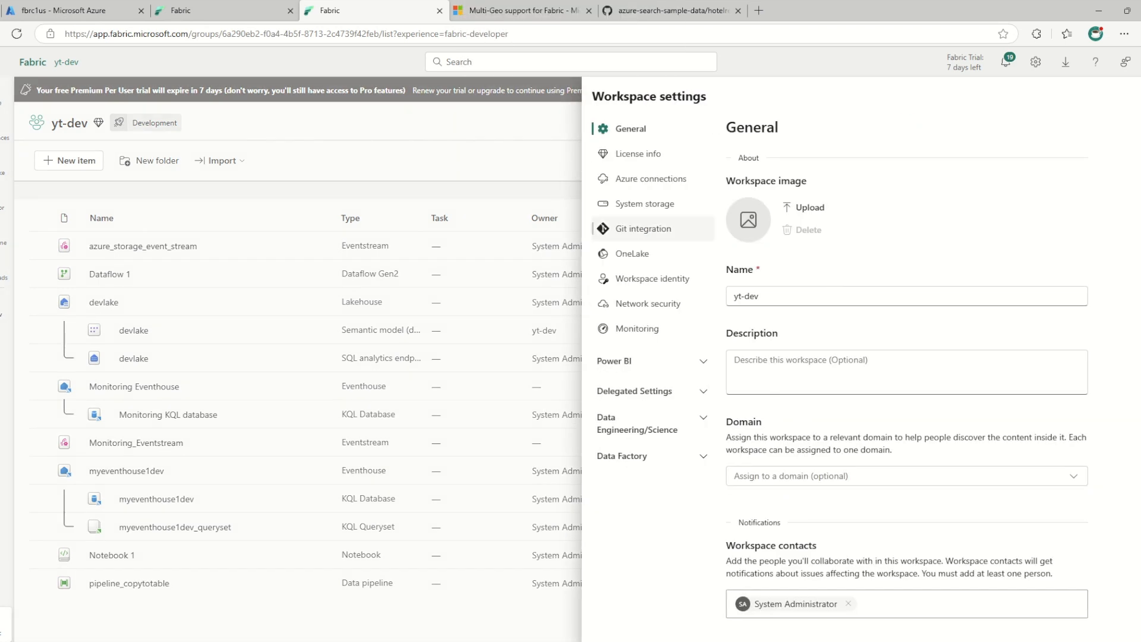
left_click(633, 253)
left_click(645, 228)
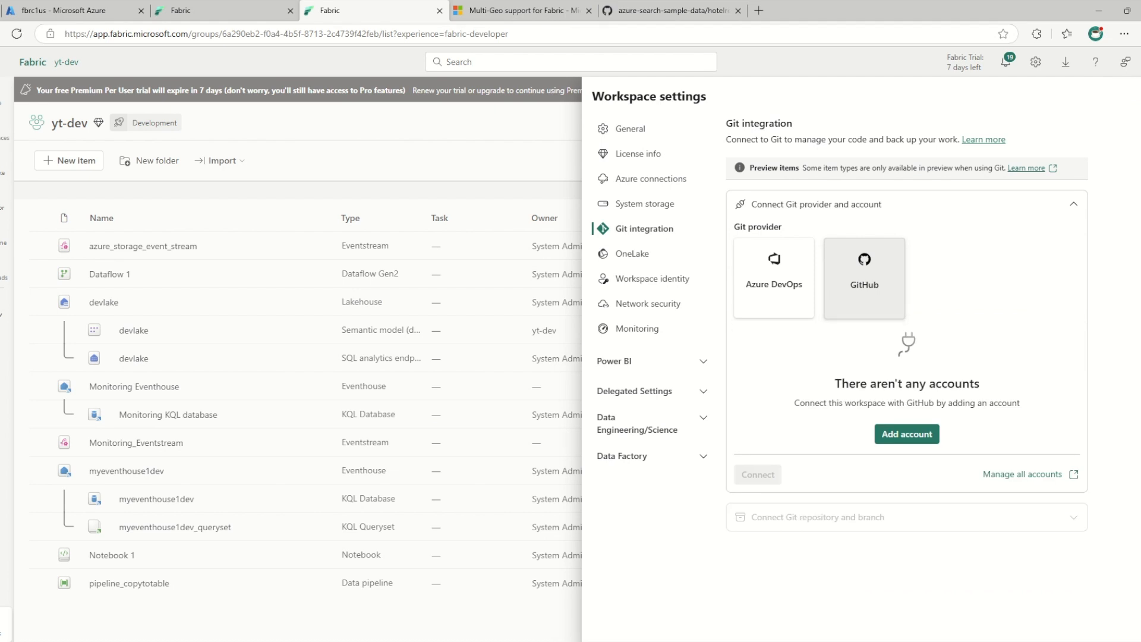
Start adding a GitHub account for yt-dev, then switch to GitHub and begin a new fine-grained personal access token in the developer settings
left_click(907, 434)
left_click(415, 308)
key("alt+Tab")
left_click(1138, 67)
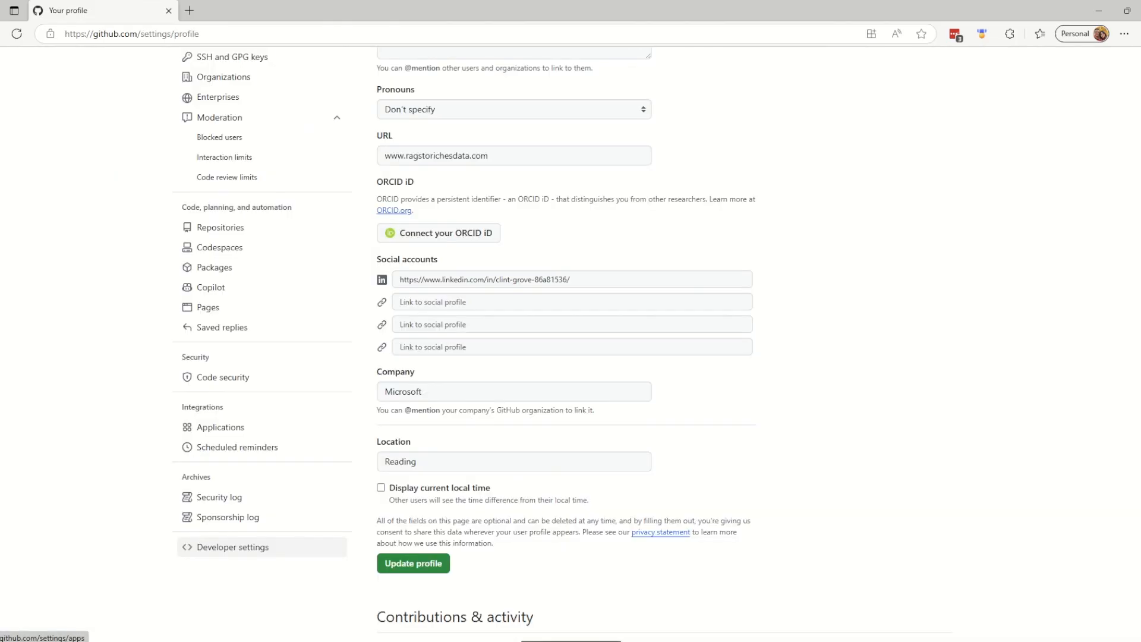
left_click(233, 546)
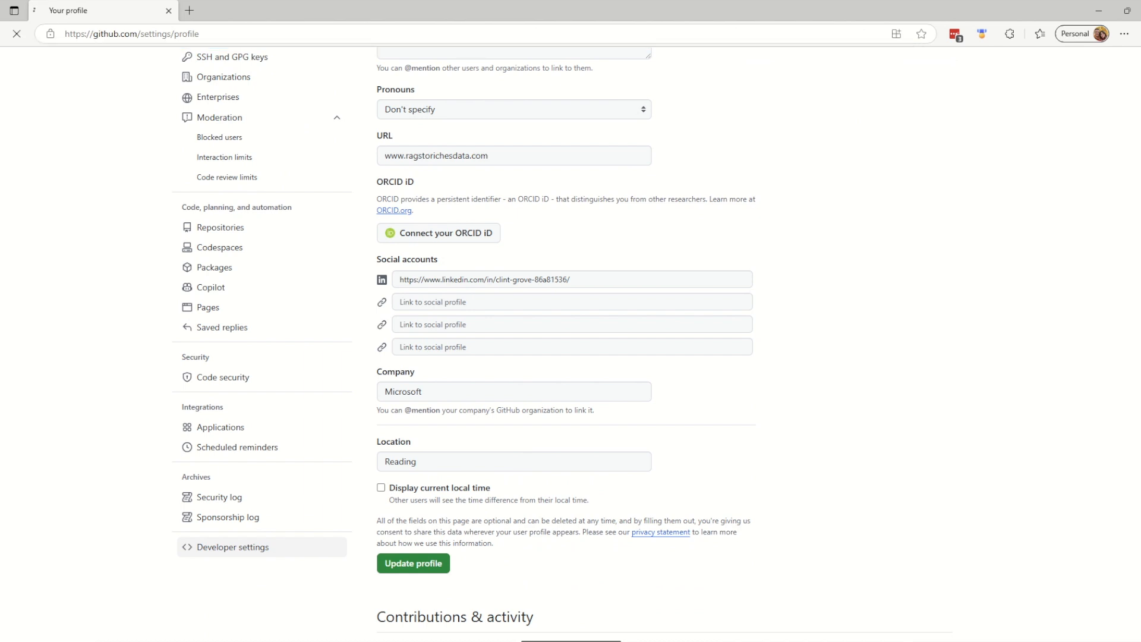
left_click(245, 152)
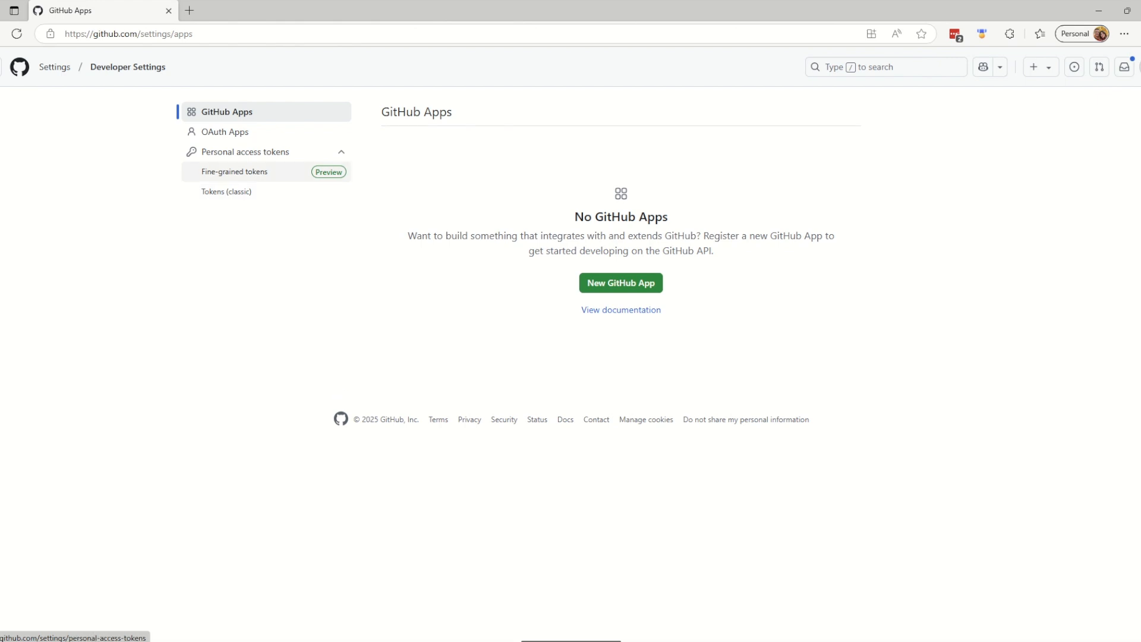
left_click(234, 171)
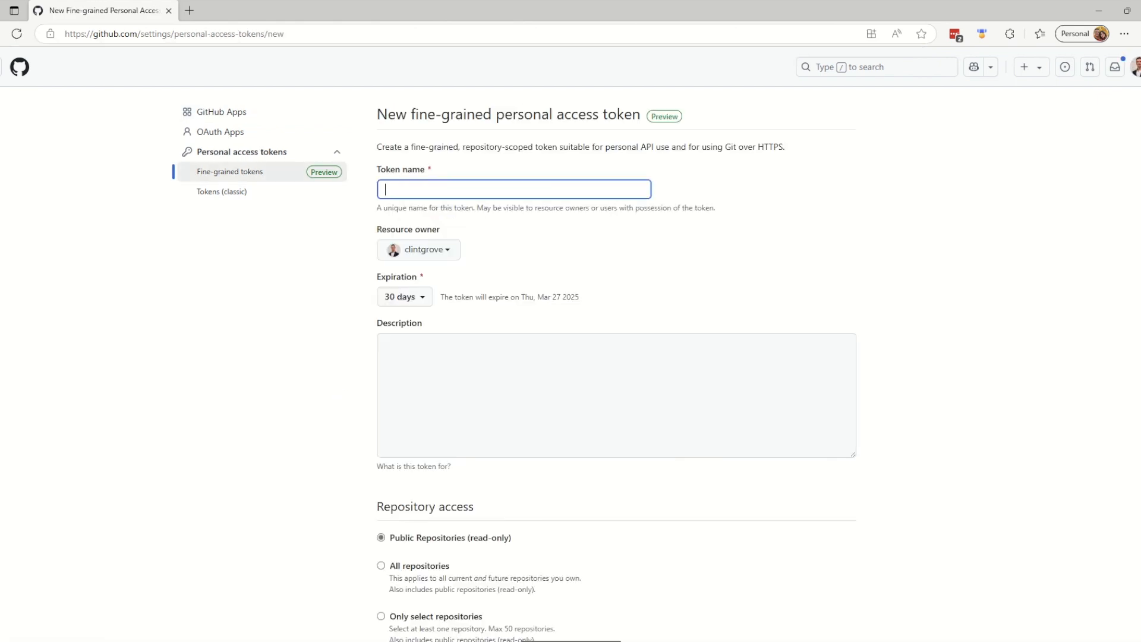
Name the new token fabrictoken and restrict its repository access to only the fabricrepowork repository
type("fabrictoken")
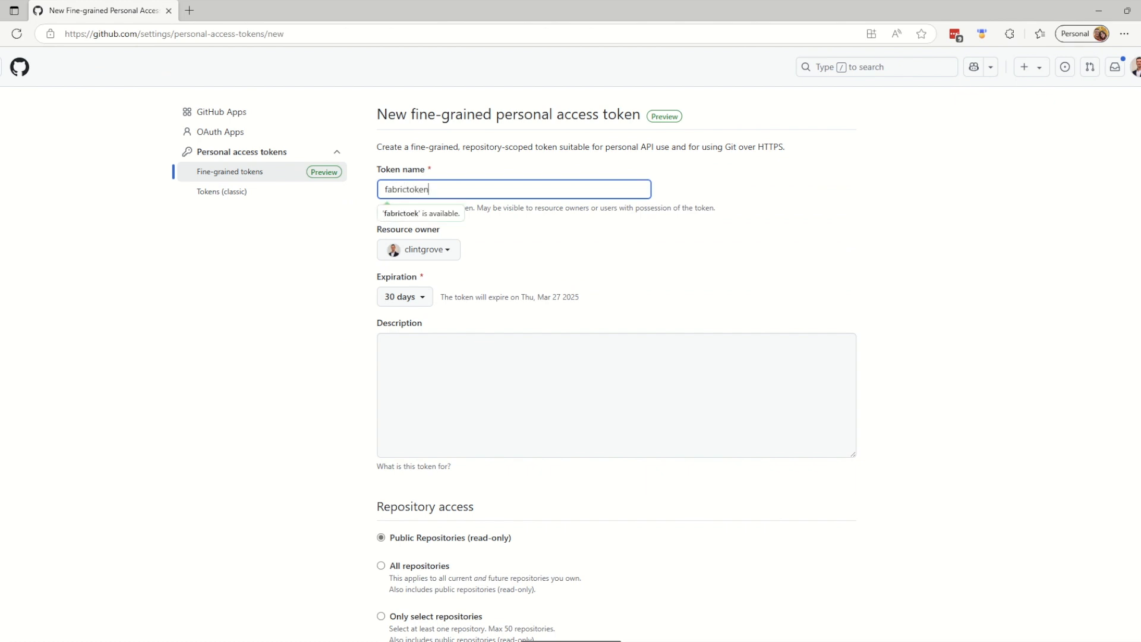
key("Tab")
left_click(617, 395)
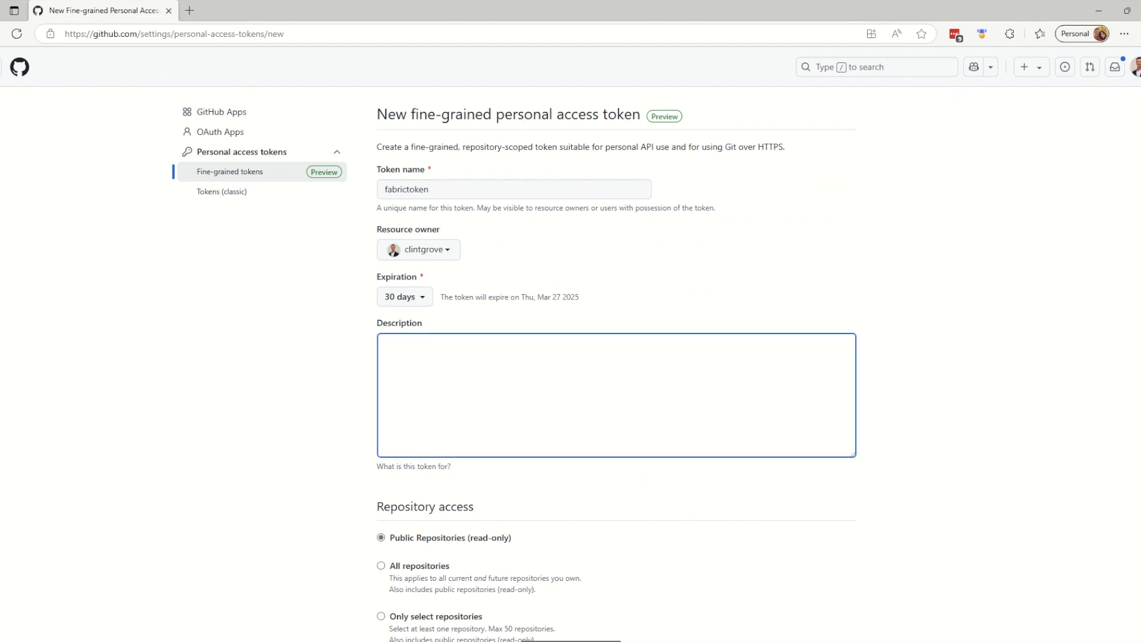
scroll(617, 342, "down", 3)
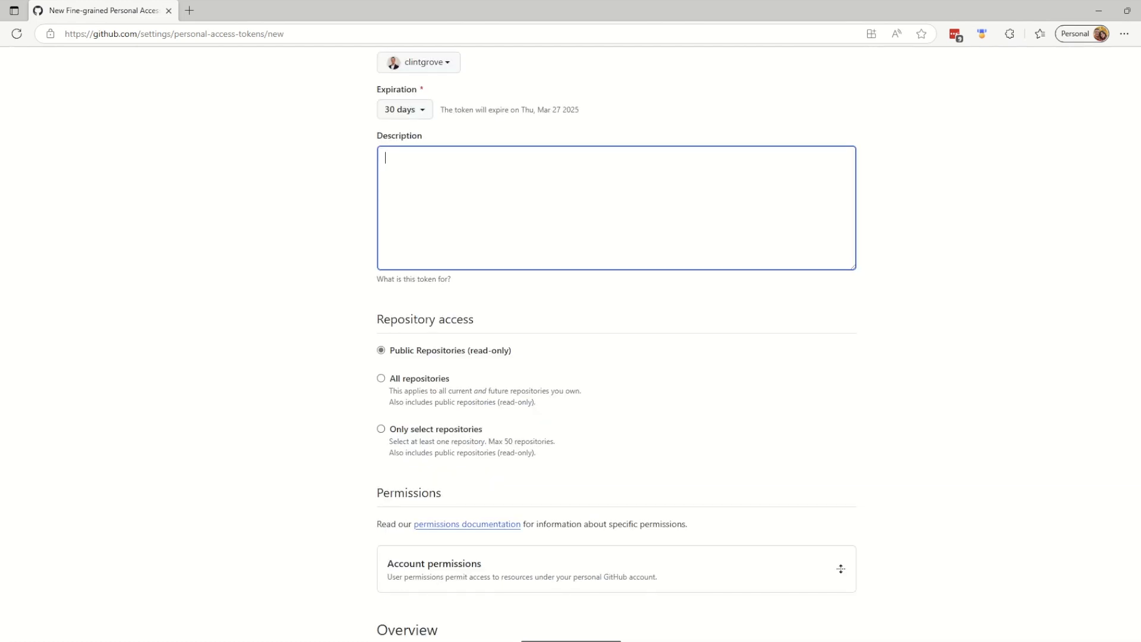
left_click(381, 429)
left_click(447, 473)
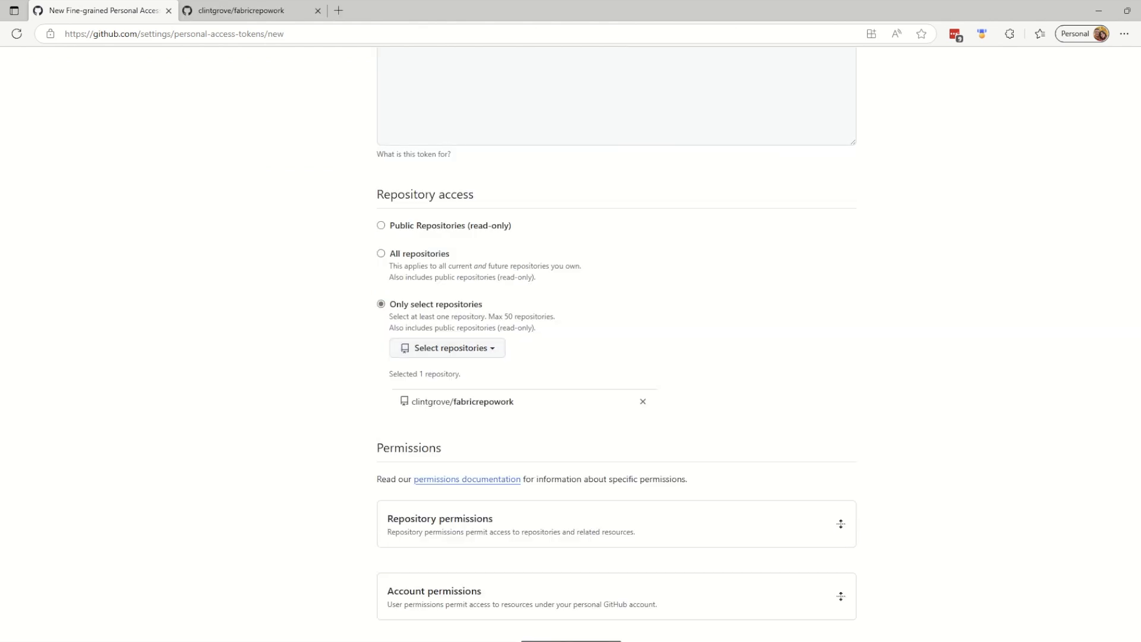
scroll(617, 342, "up", 6)
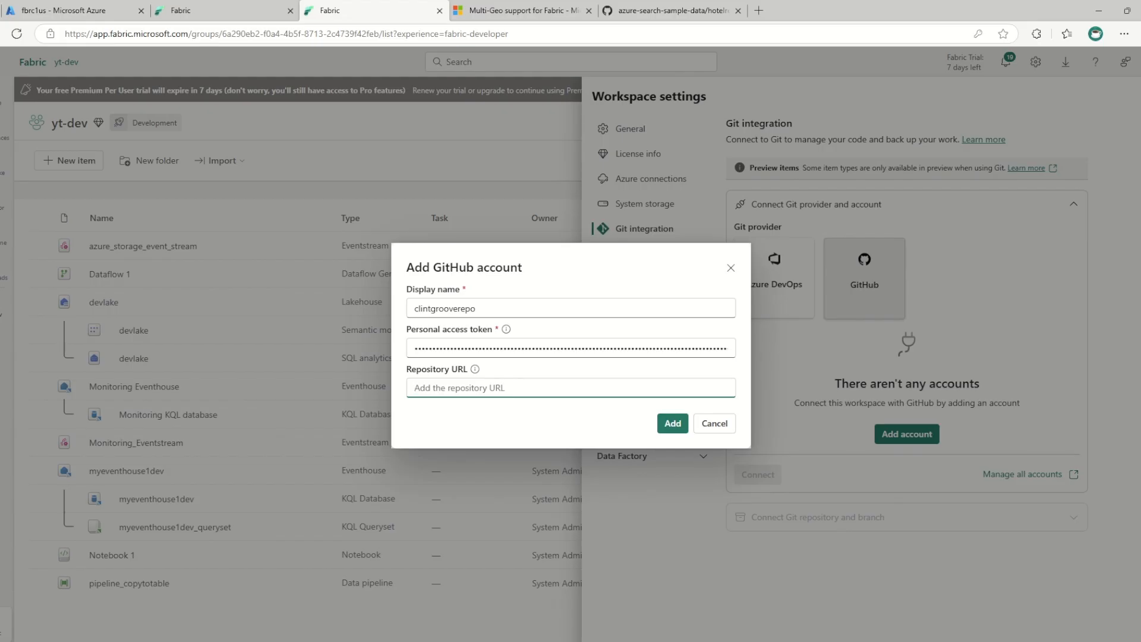
Add the GitHub account in Fabric with a display name, the personal access token and the fabricrepowork repository URL, and decline saving the password
type("https://github.com/clintgrove/fabricrepowork")
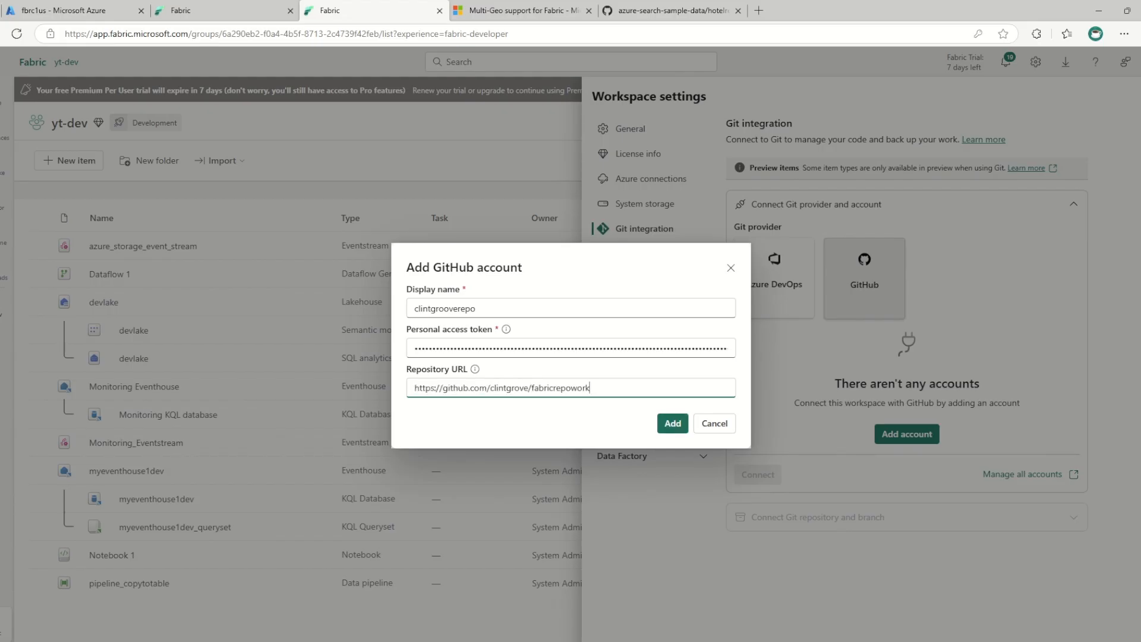
left_click(673, 423)
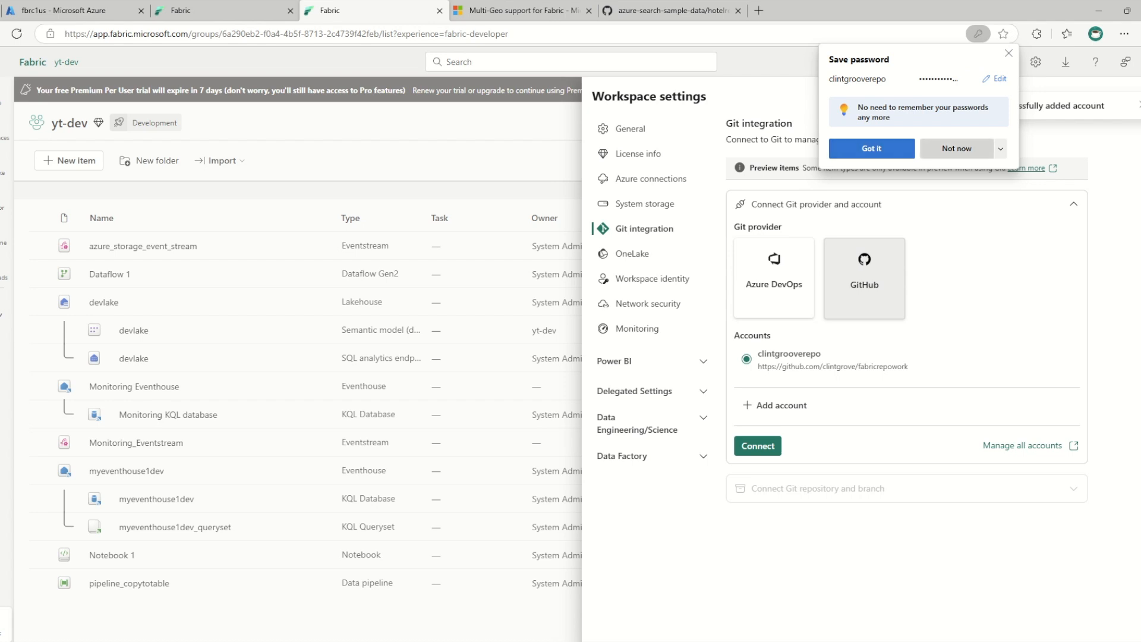
left_click(957, 148)
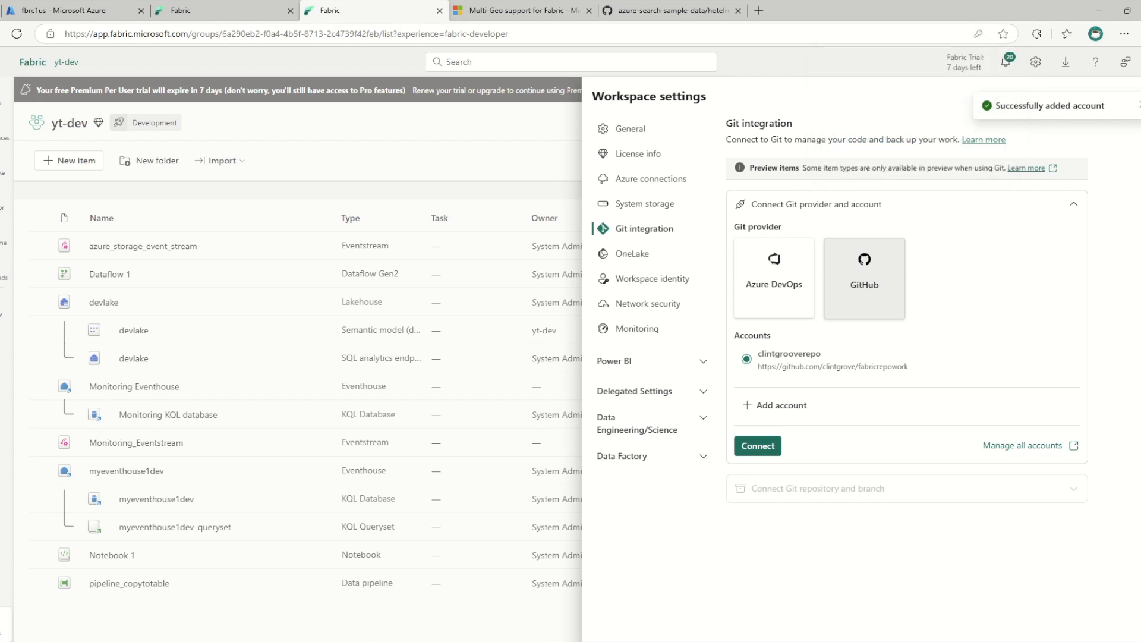
Connect yt-dev to the added GitHub account and sync the workspace with the main branch of fabricrepowork
left_click(750, 445)
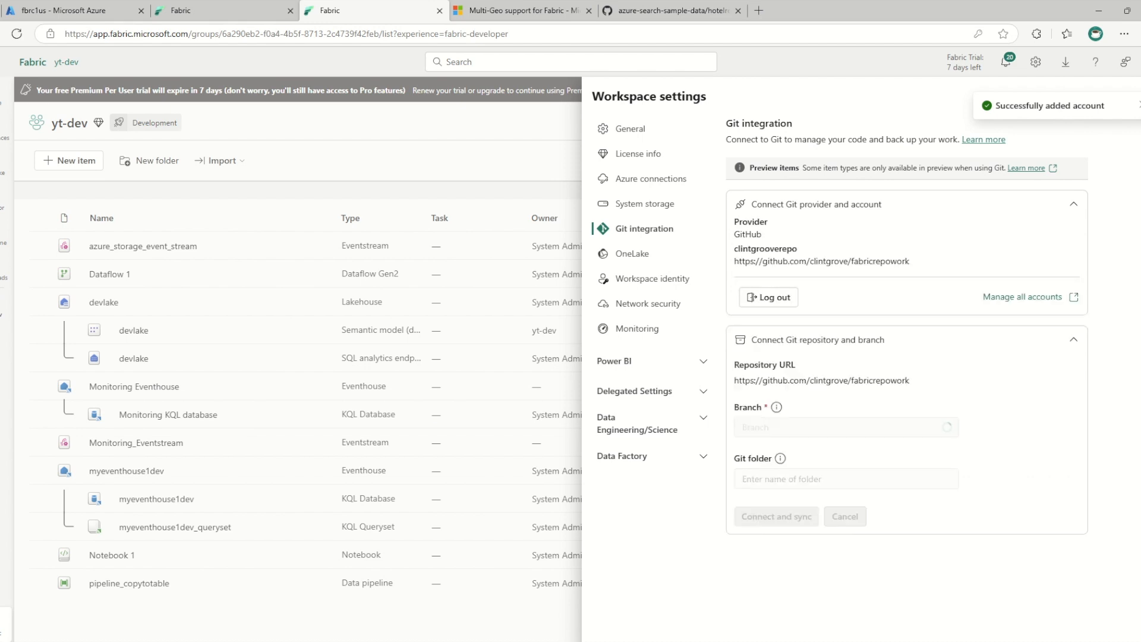
left_click(846, 428)
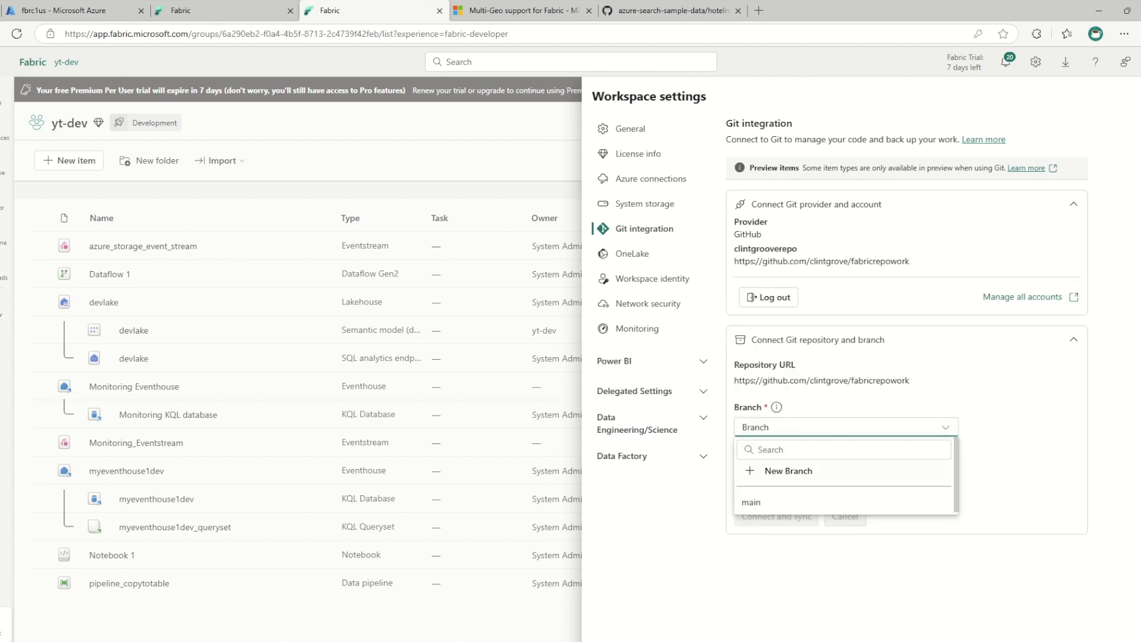
left_click(752, 503)
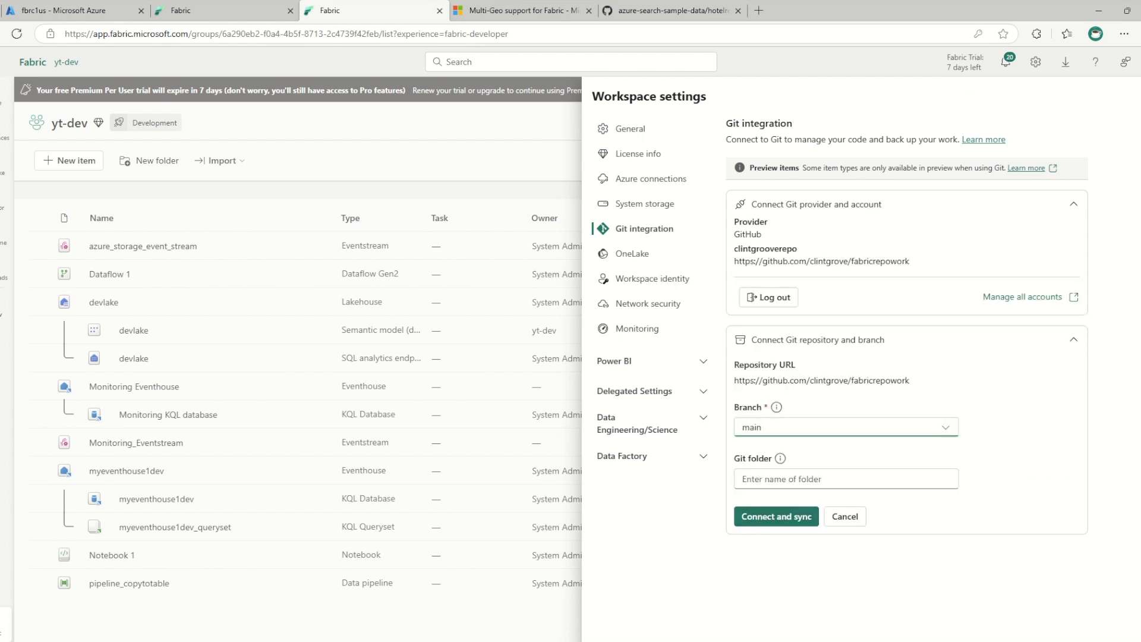
left_click(776, 516)
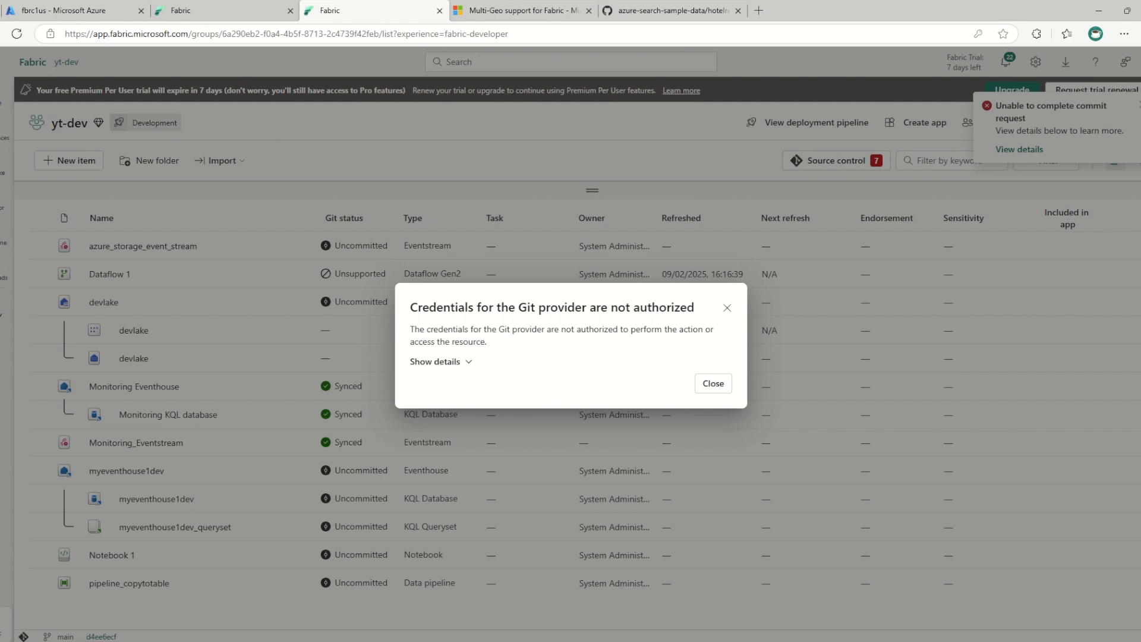
Read the Git provider credentials error and expand its details
left_click_drag(481, 328, 487, 342)
left_click(572, 352)
left_click(441, 361)
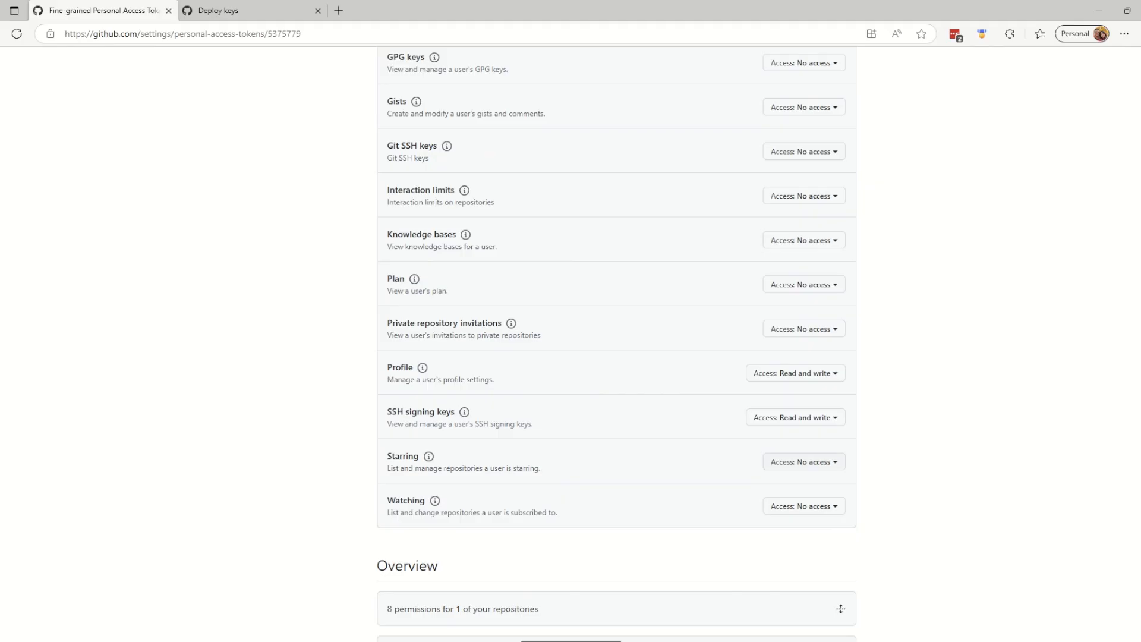
Switch to GitHub and update fabrictoken with read and write repository permissions
left_click(804, 462)
left_click(711, 550)
scroll(711, 550, "down", 5)
left_click(398, 536)
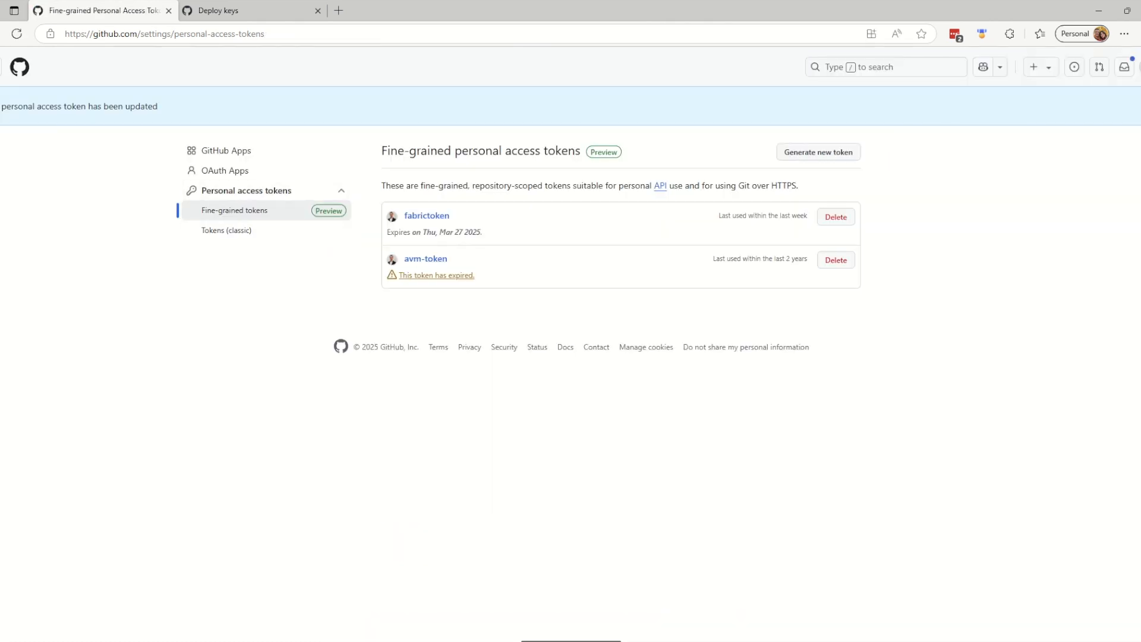
Return to the yt-dev workspace in Fabric, close its workspace settings and reload the page
mouse_move(710, 640)
left_click(710, 589)
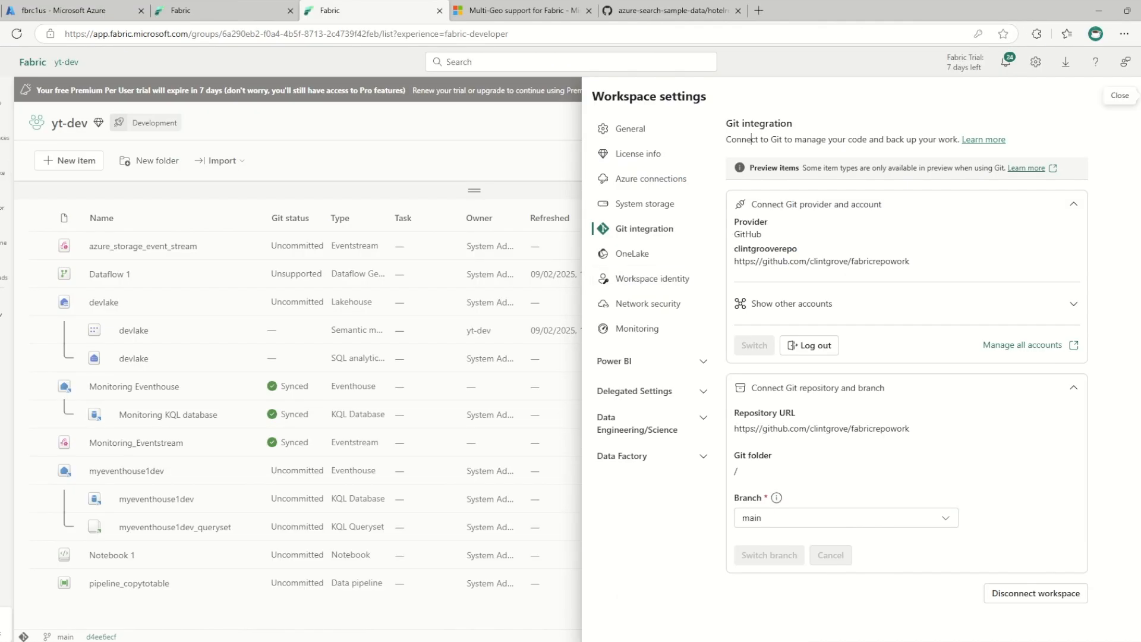
left_click(1140, 96)
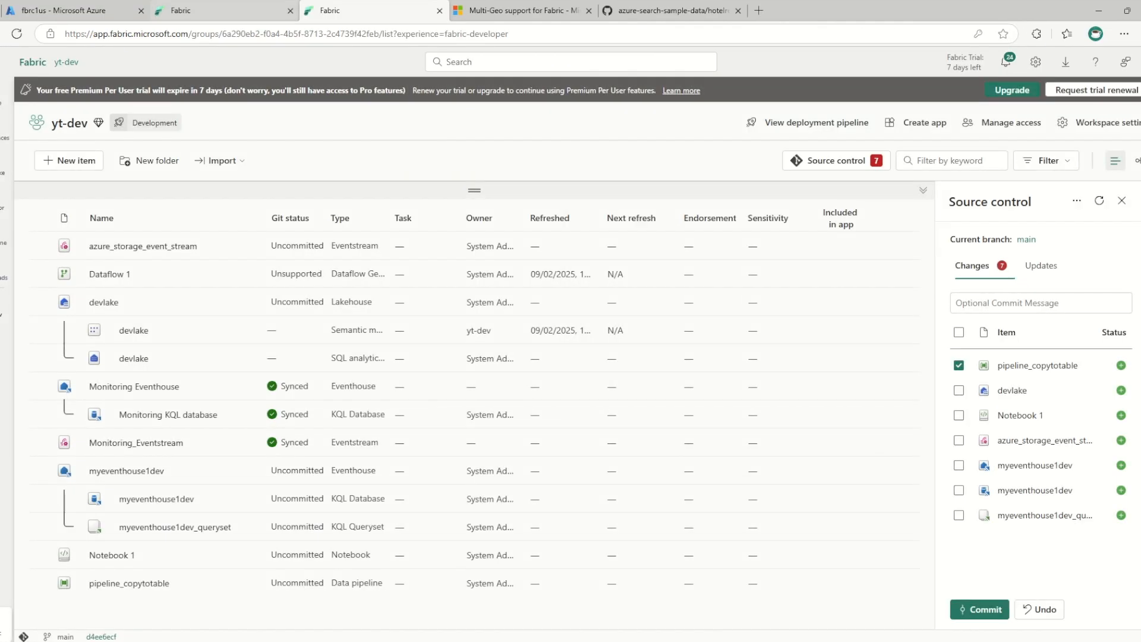
left_click(16, 34)
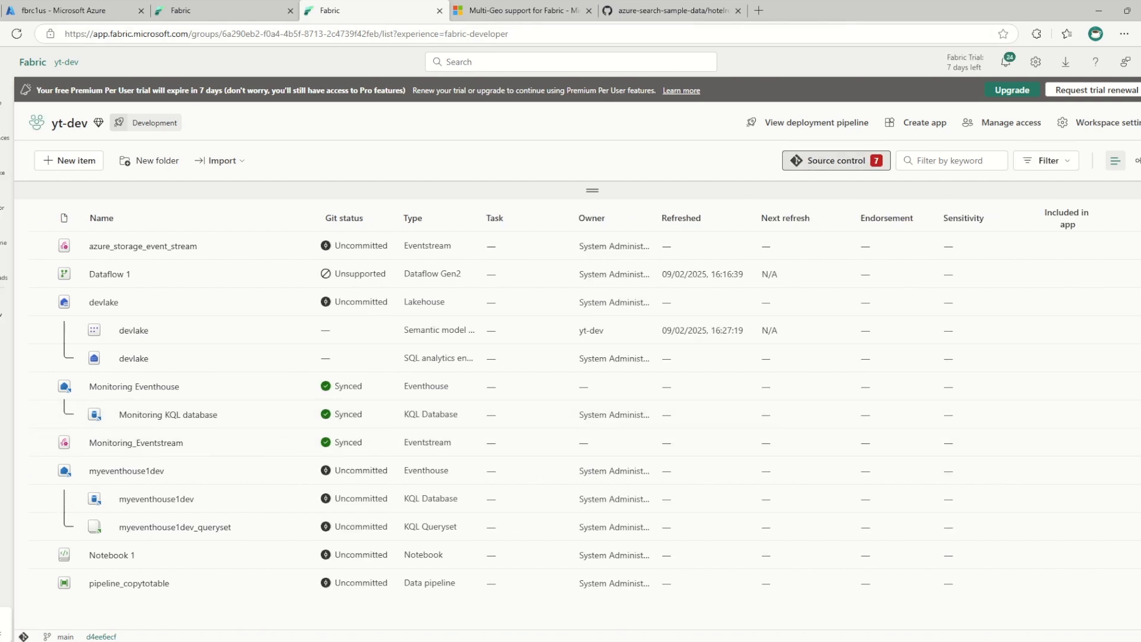
Commit only pipeline_copytotable to the main branch from the yt-dev source control
left_click(835, 161)
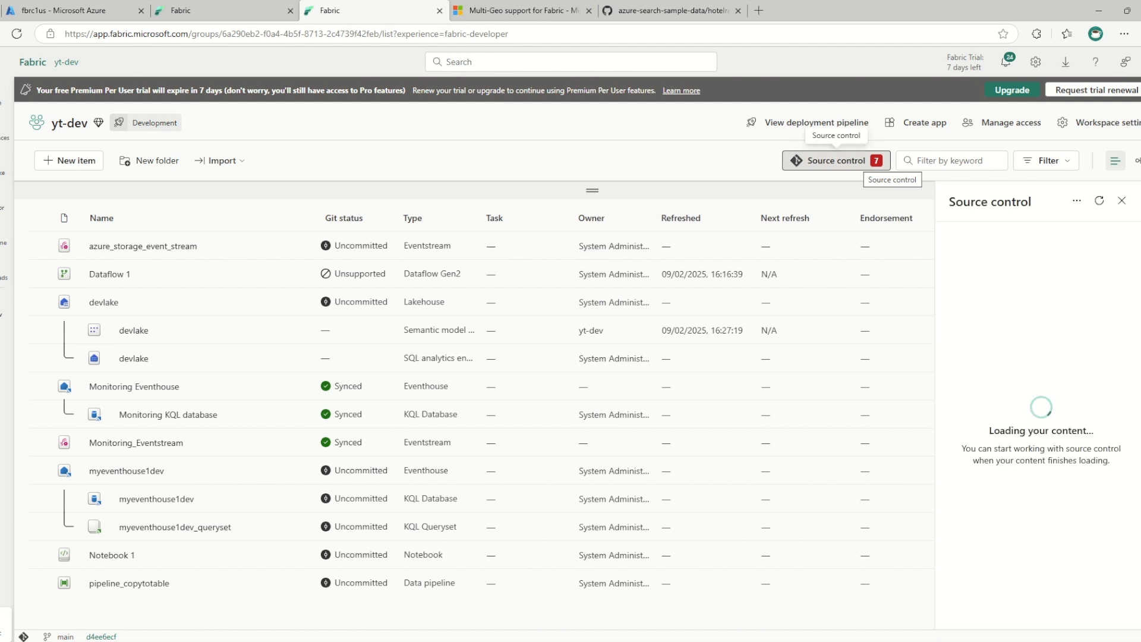
left_click(959, 366)
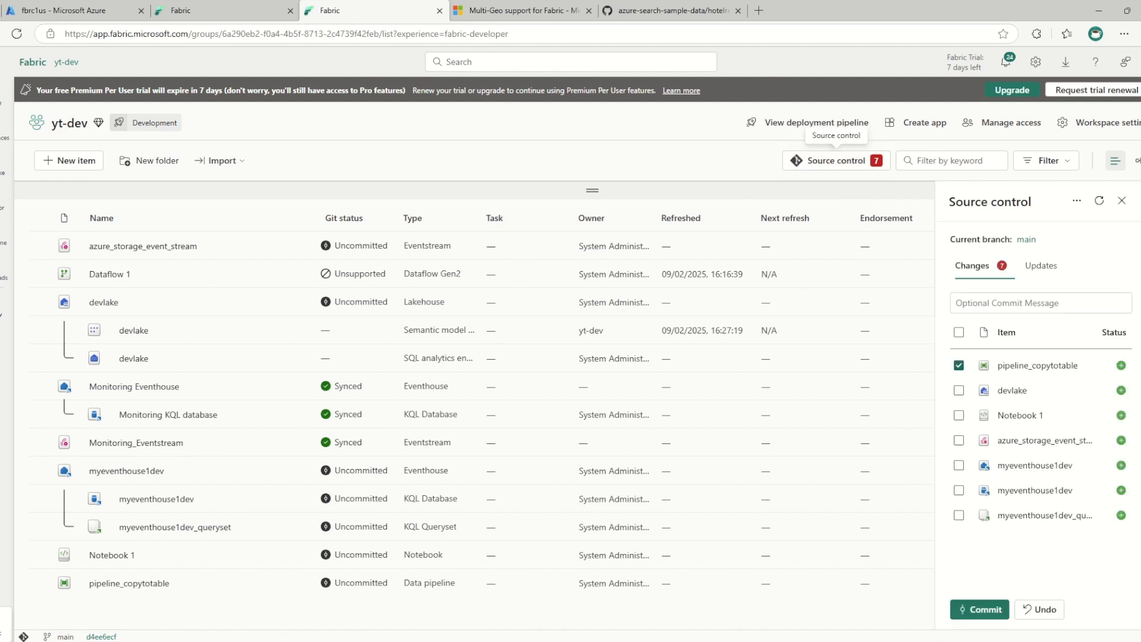
left_click(980, 609)
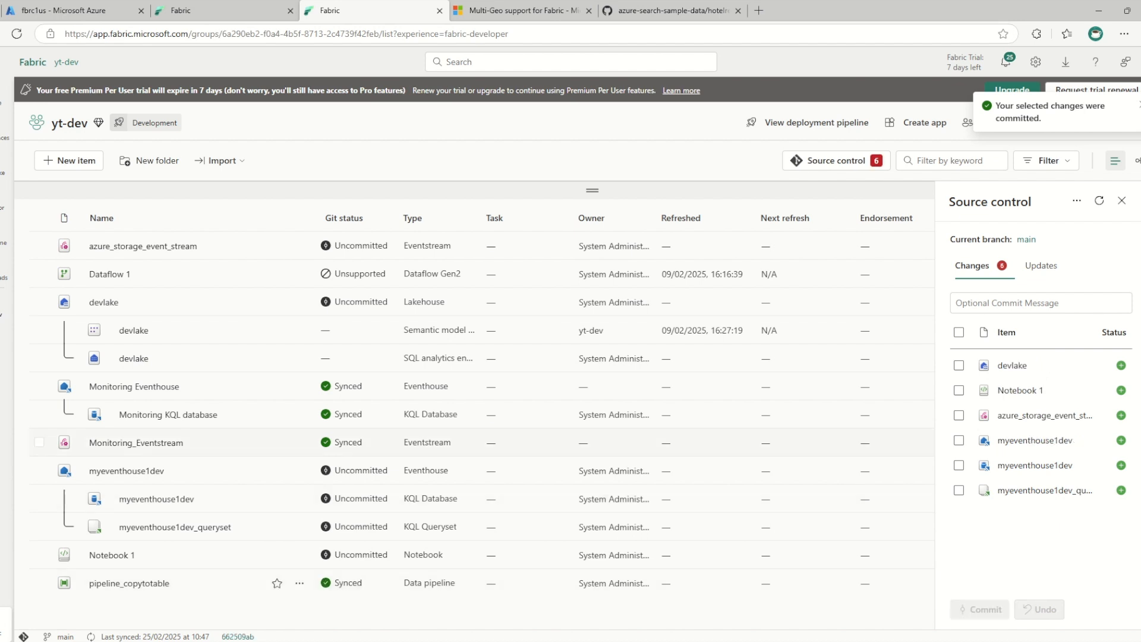
Switch to GitHub and review the repository access and permissions of fabrictoken
mouse_move(820, 641)
left_click(820, 641)
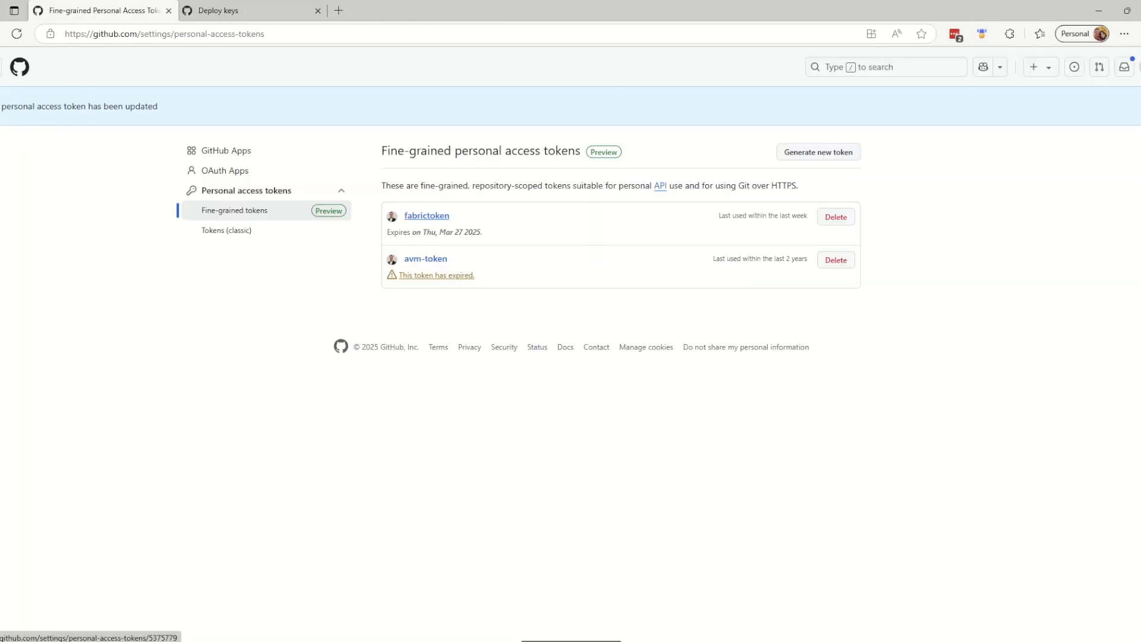
left_click(426, 215)
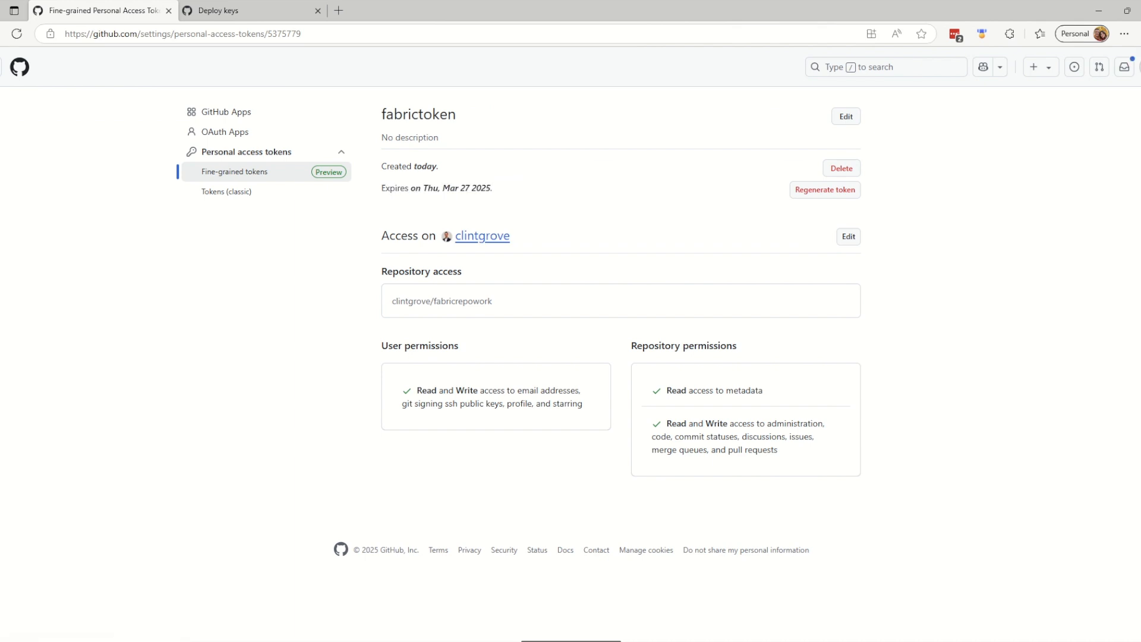